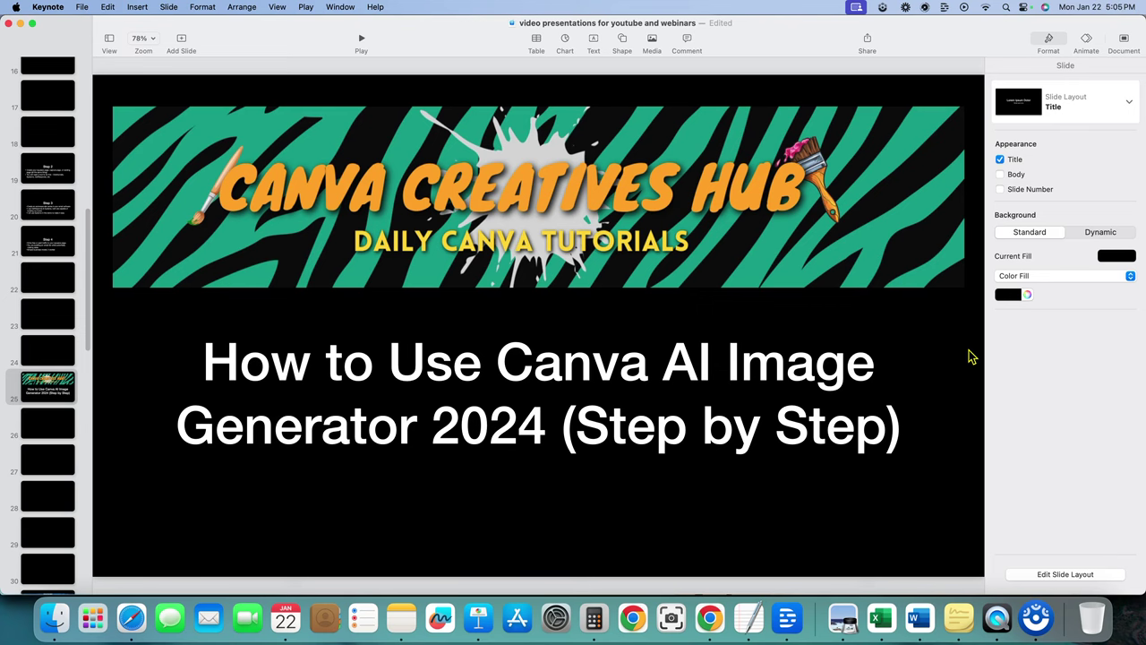
# Type 'text to image' into Canva's home-page search box and dismiss the suggestions.
pyautogui.click(712, 618)
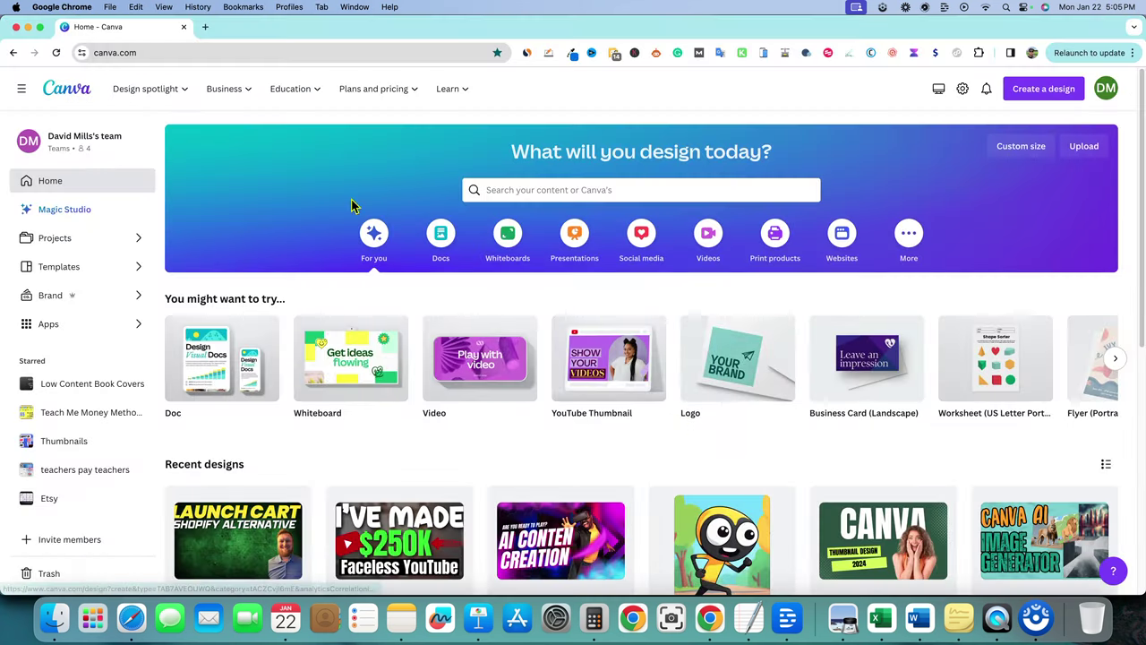
pyautogui.moveTo(442, 327)
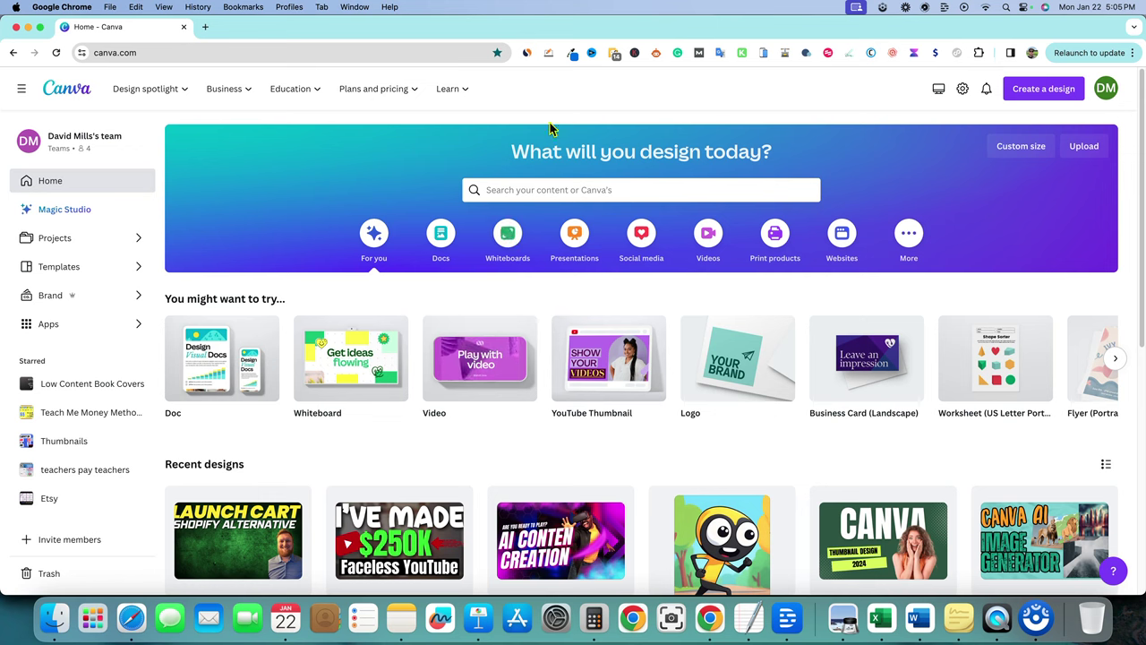
pyautogui.click(531, 188)
pyautogui.write('te')
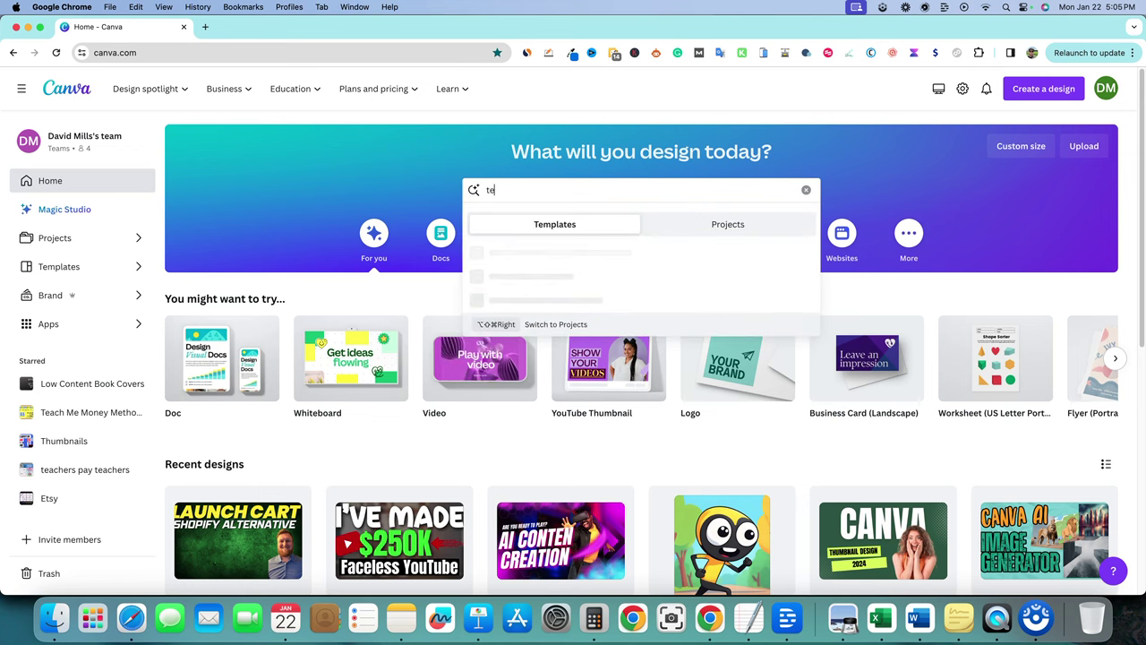
pyautogui.write('xt to ima')
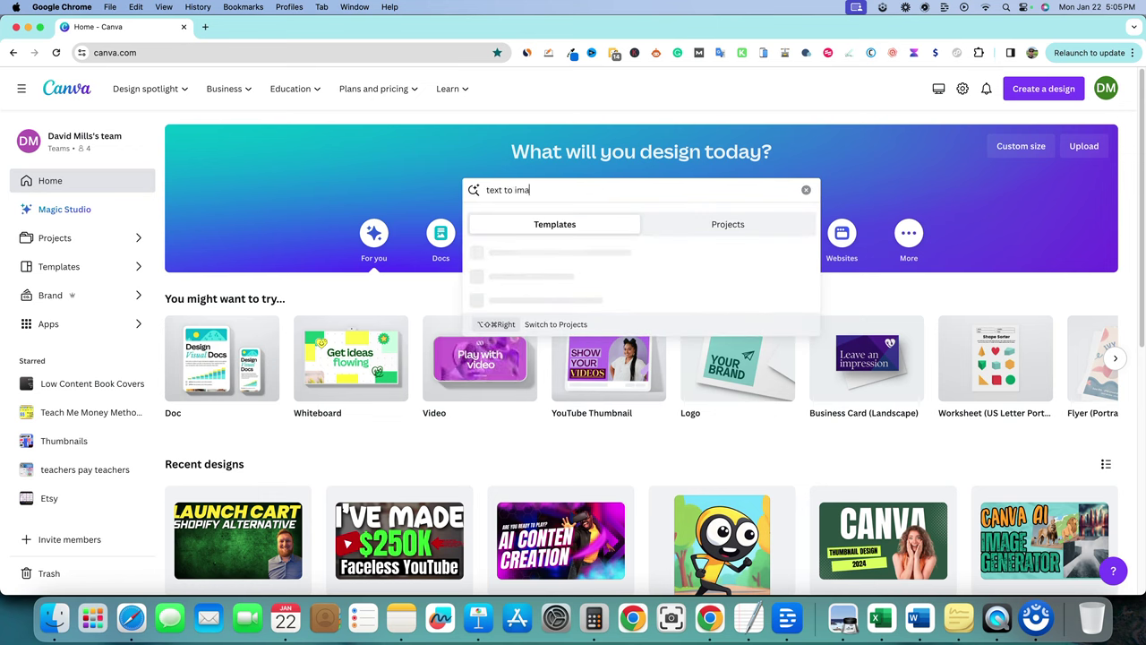
pyautogui.write('ge')
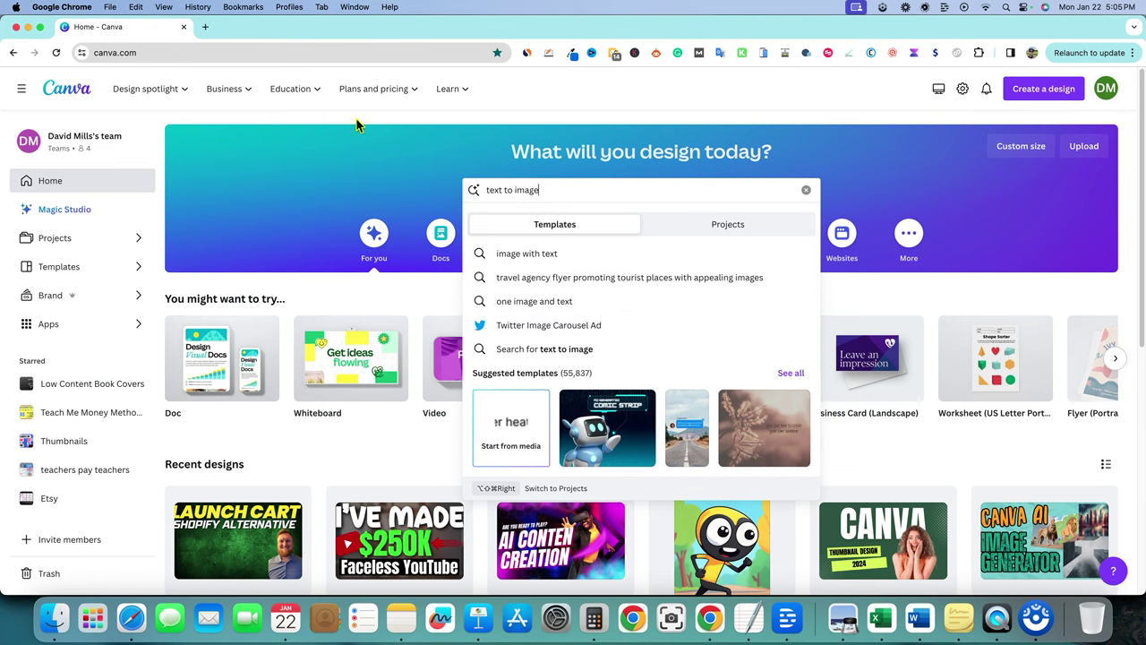
pyautogui.click(572, 116)
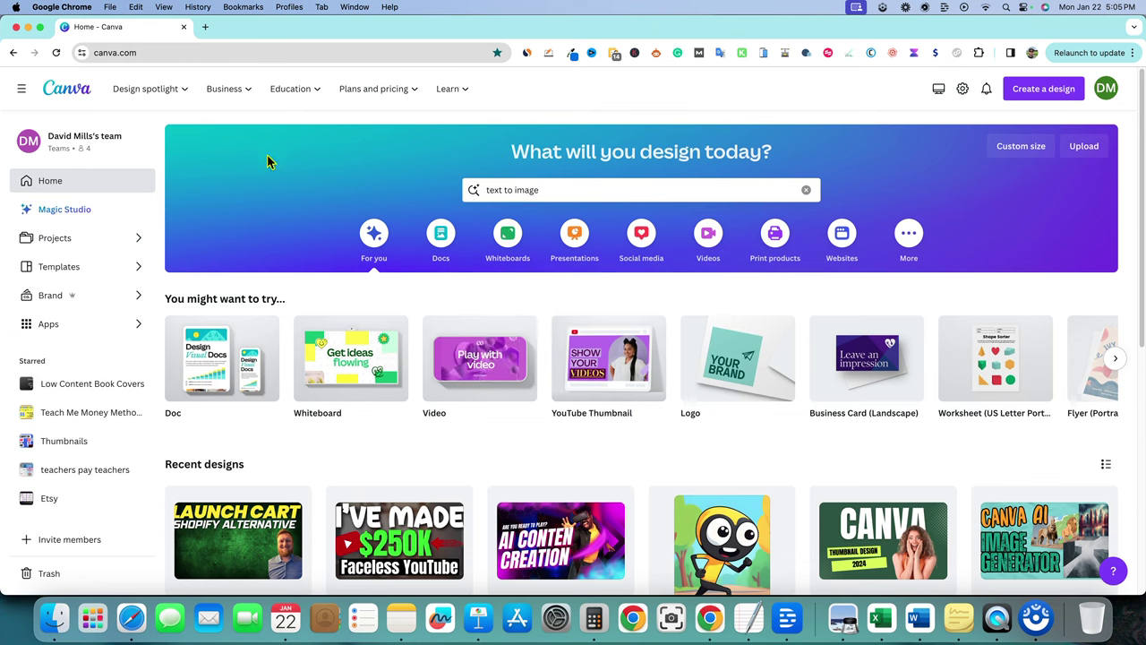
# Open Magic Studio and scroll down to the Magic Media Text to Image card.
pyautogui.click(57, 209)
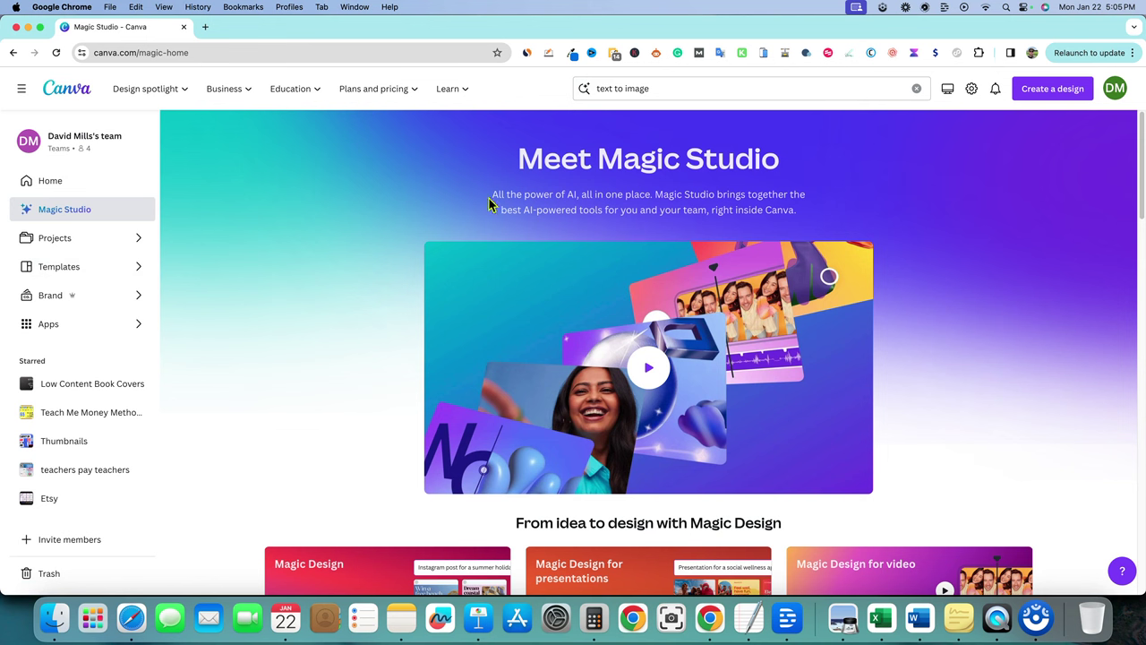
pyautogui.moveTo(495, 195); pyautogui.dragTo(832, 226)
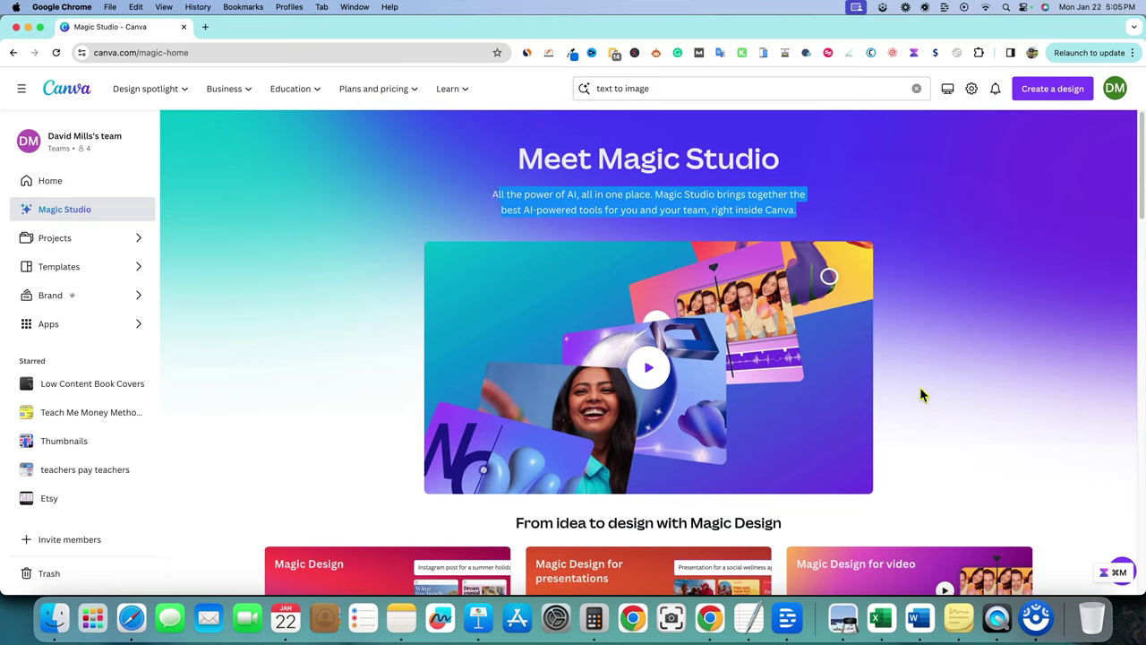
pyautogui.scroll(-3, 919, 386)
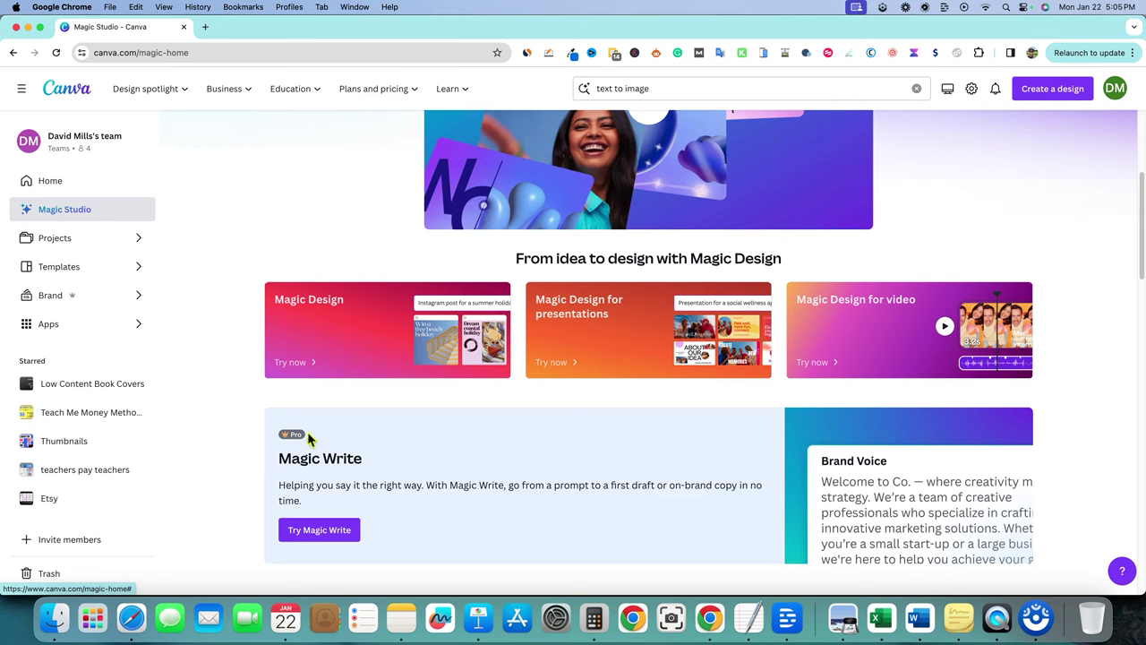
pyautogui.scroll(-2, 389, 471)
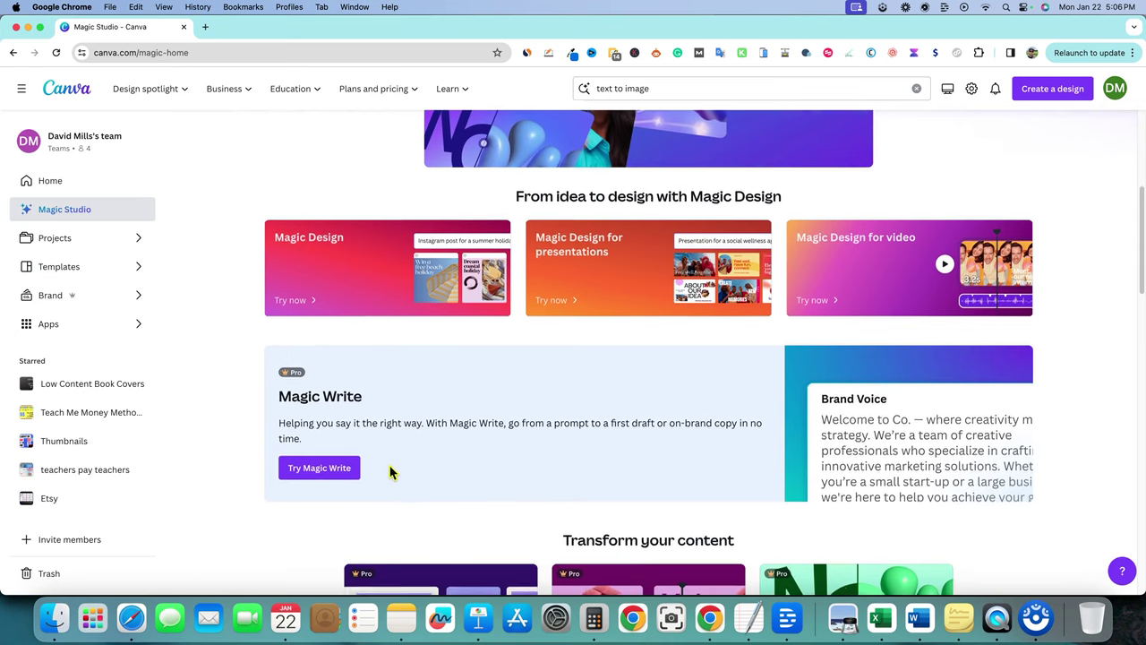
pyautogui.scroll(-3, 381, 462)
pyautogui.scroll(-3, 383, 461)
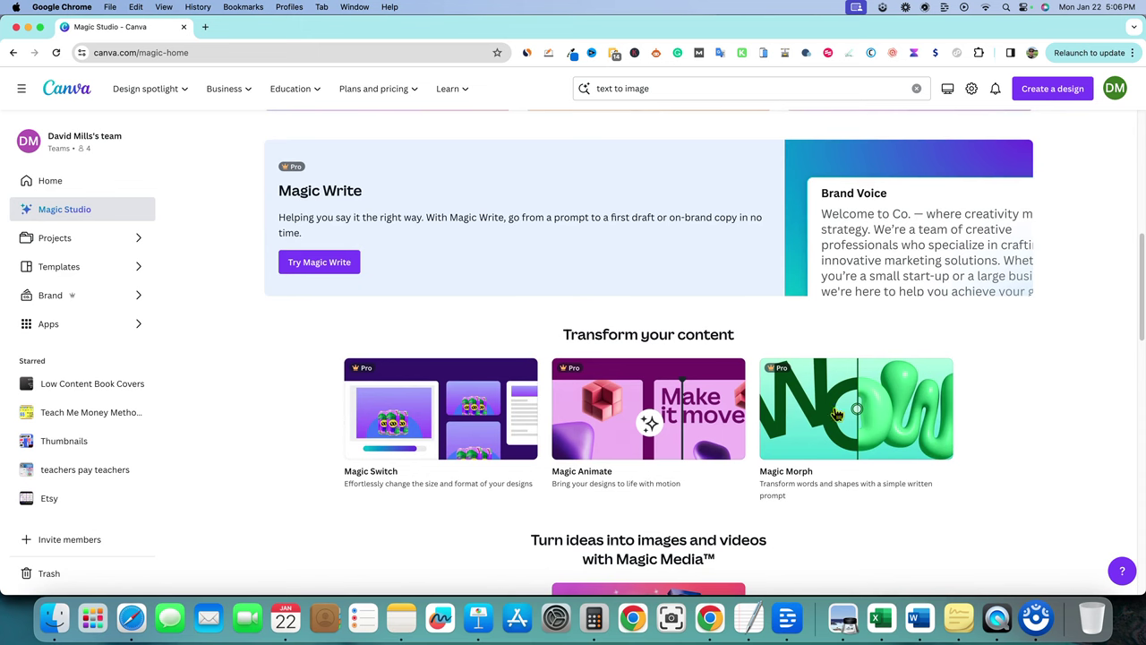
pyautogui.scroll(-3, 416, 393)
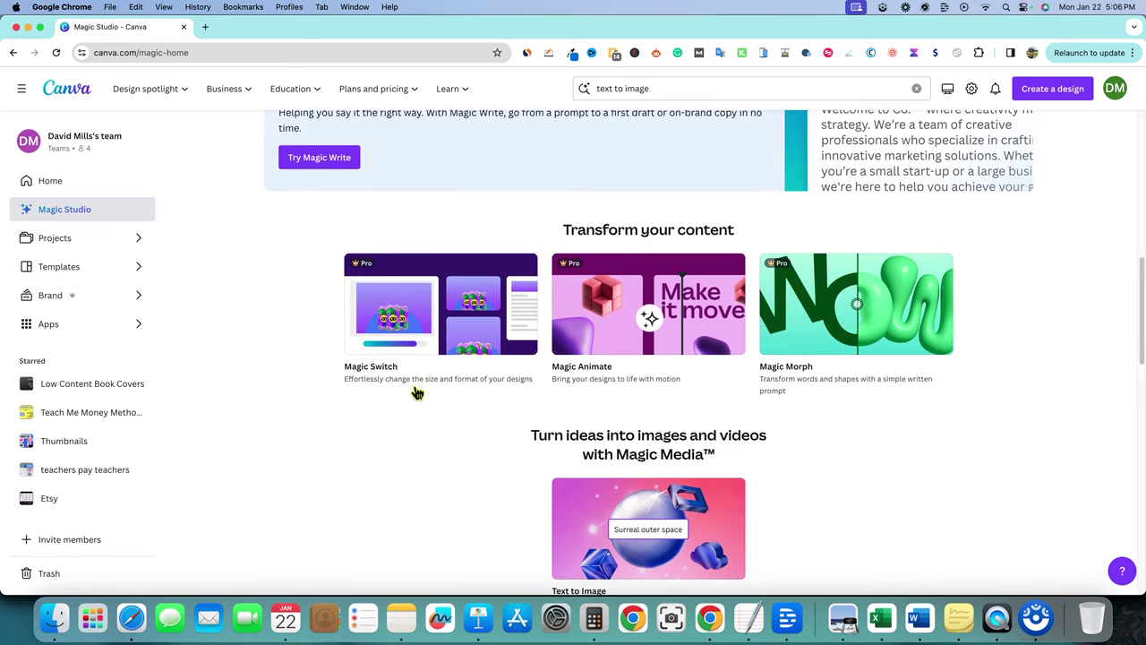
pyautogui.scroll(-2, 416, 393)
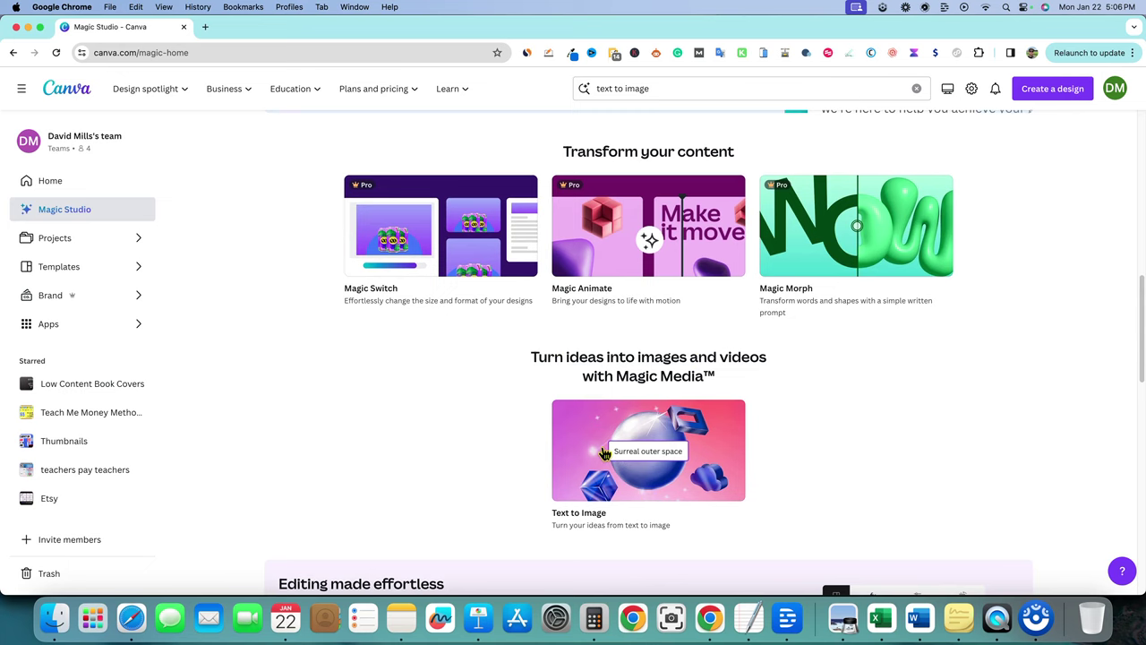
# Open Text to Image in a new Instagram Post and choose the Landscape aspect ratio.
pyautogui.click(649, 516)
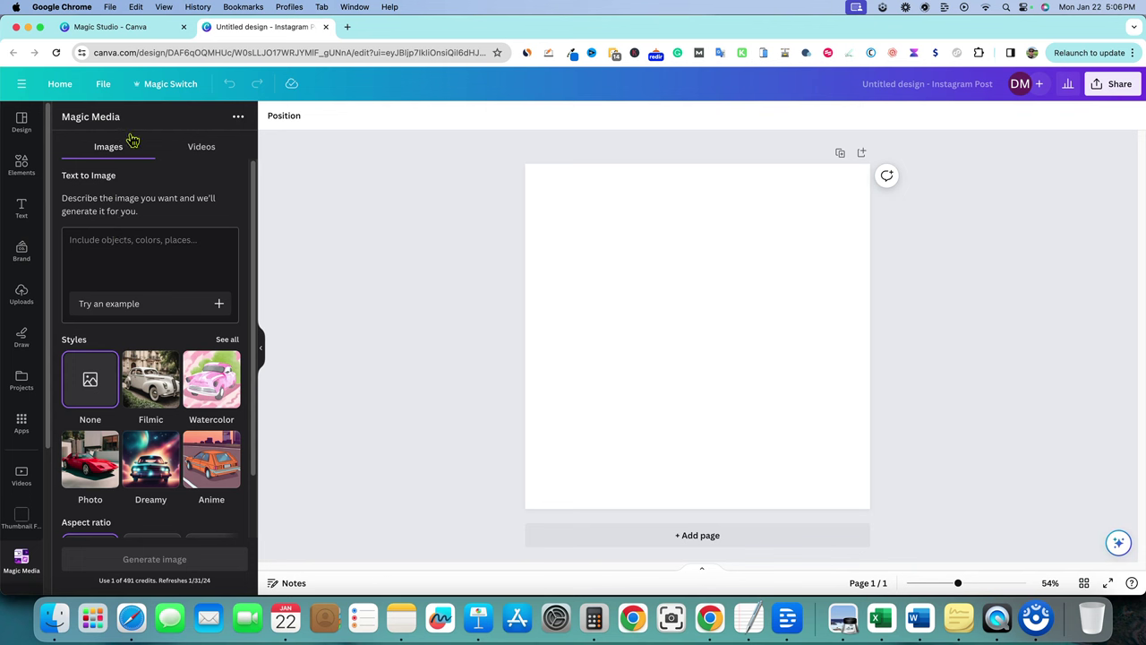
pyautogui.moveTo(128, 118); pyautogui.dragTo(61, 120)
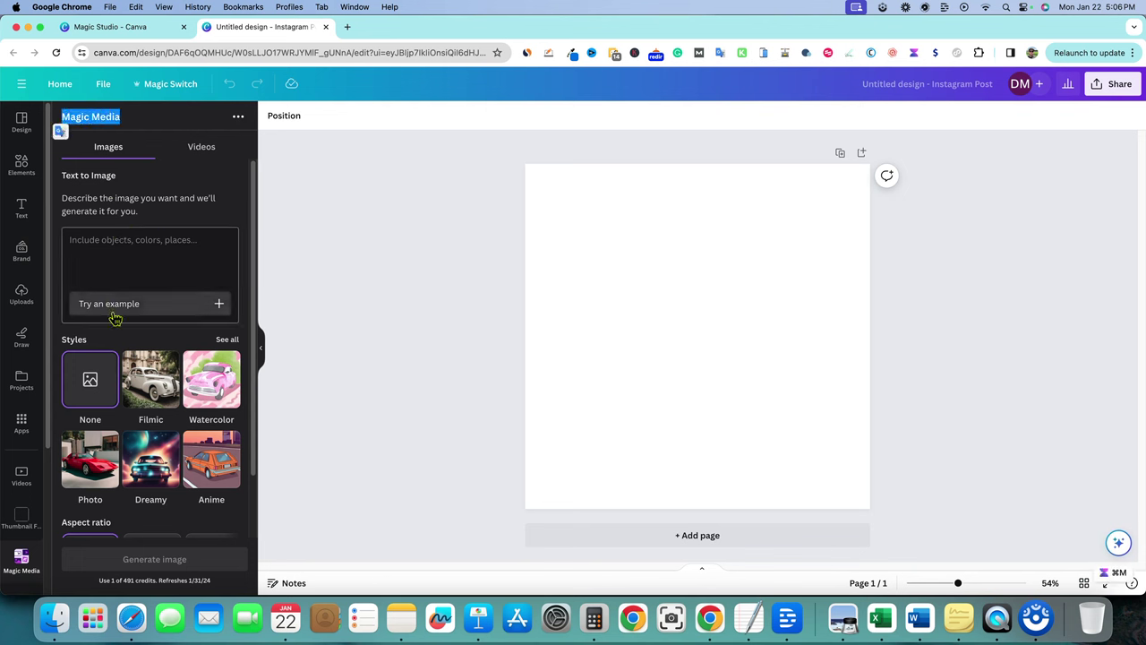
pyautogui.scroll(-2, 116, 340)
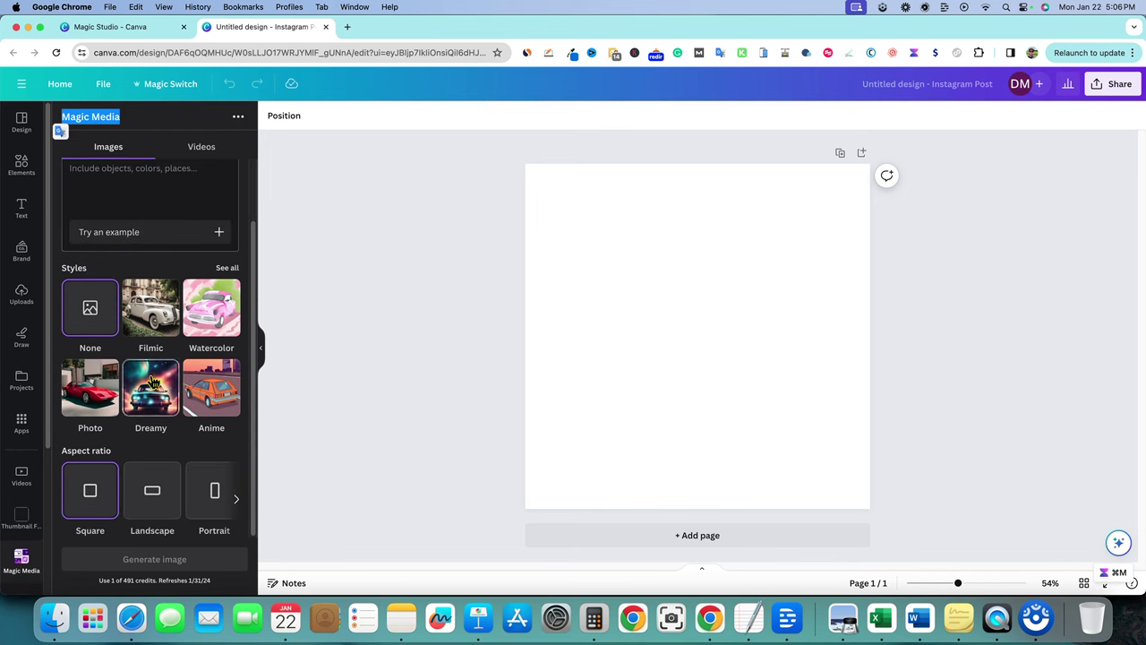
pyautogui.click(239, 504)
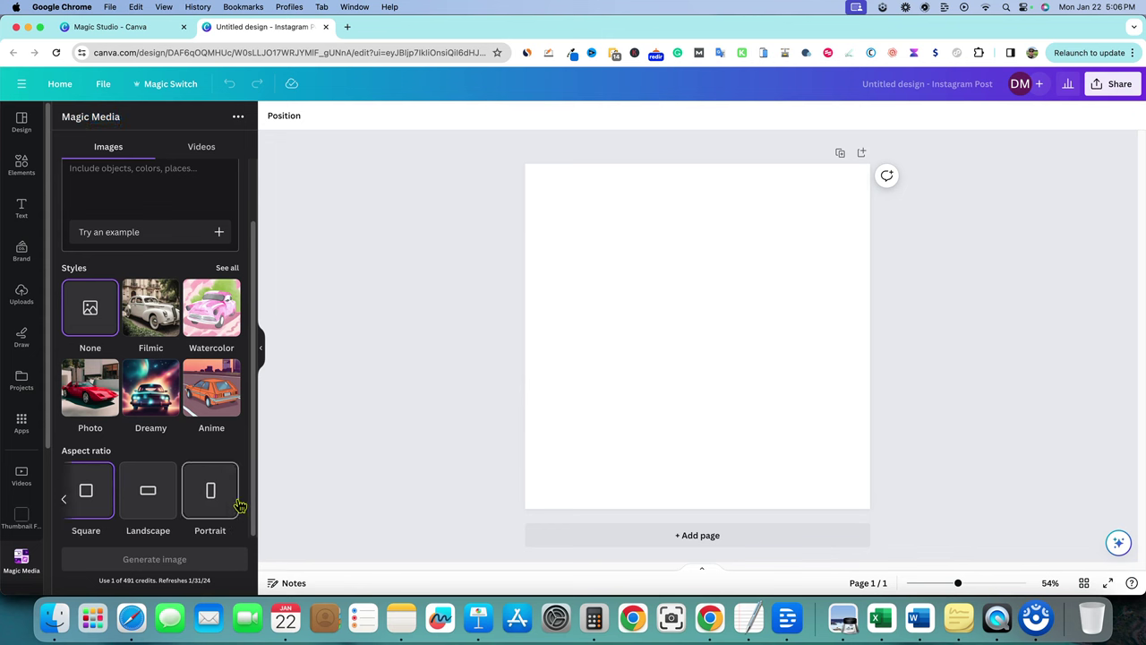
pyautogui.click(146, 503)
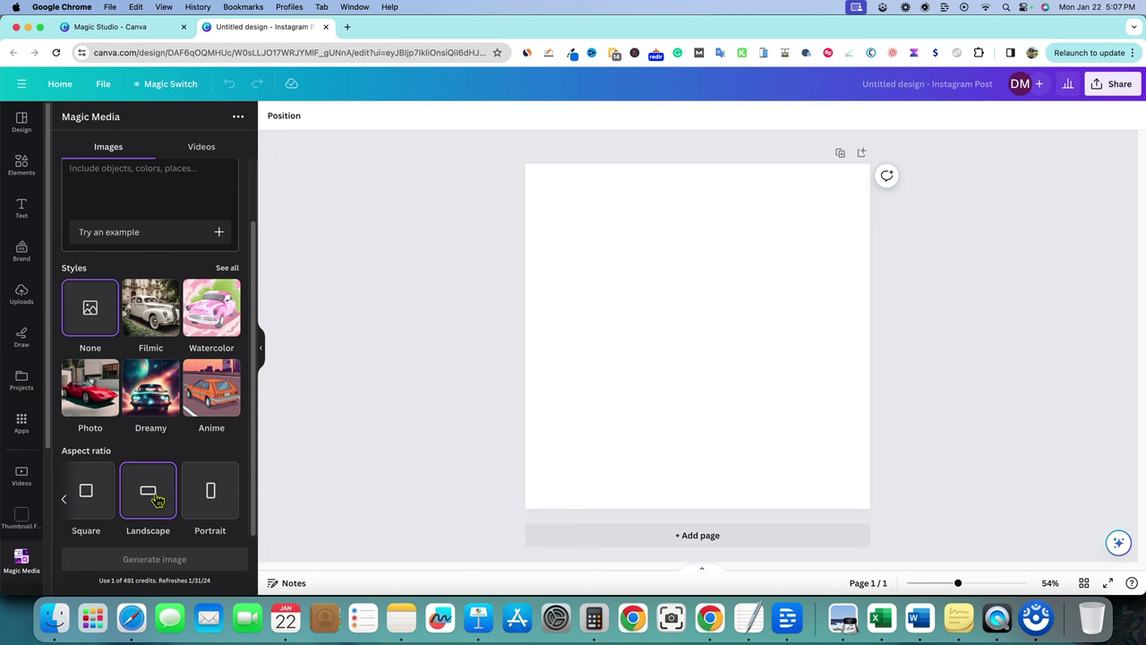
pyautogui.scroll(2, 99, 202)
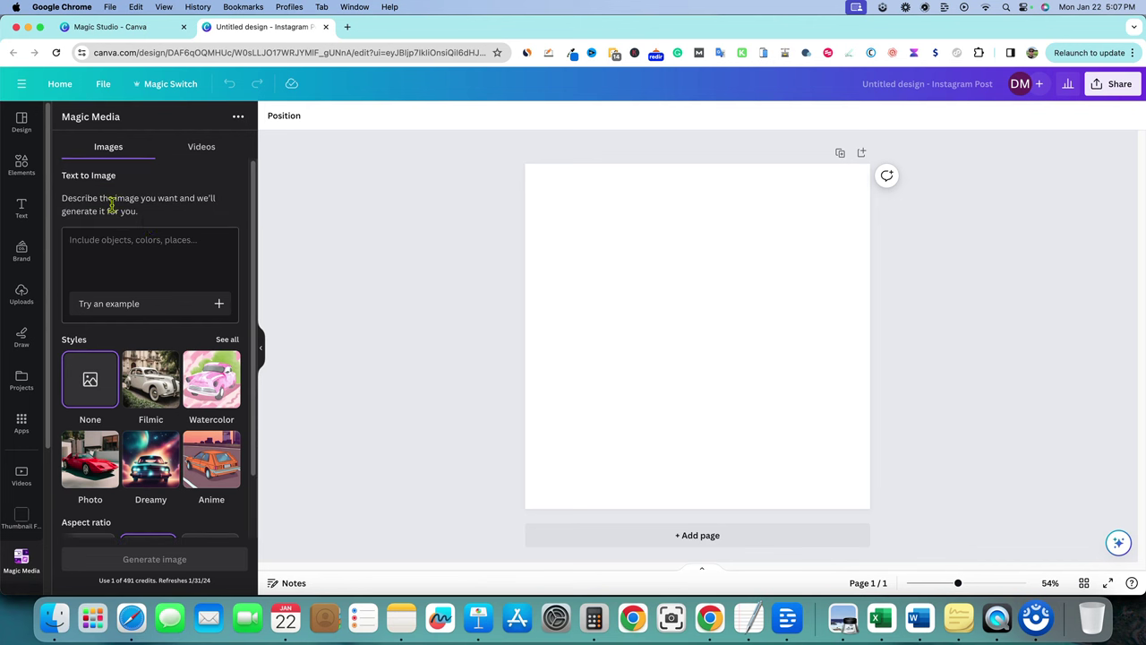
# Generate Vibrant-style images from the prompt 'a blue and red clown clip' art.
pyautogui.click(118, 250)
pyautogui.write('a blue and red clown')
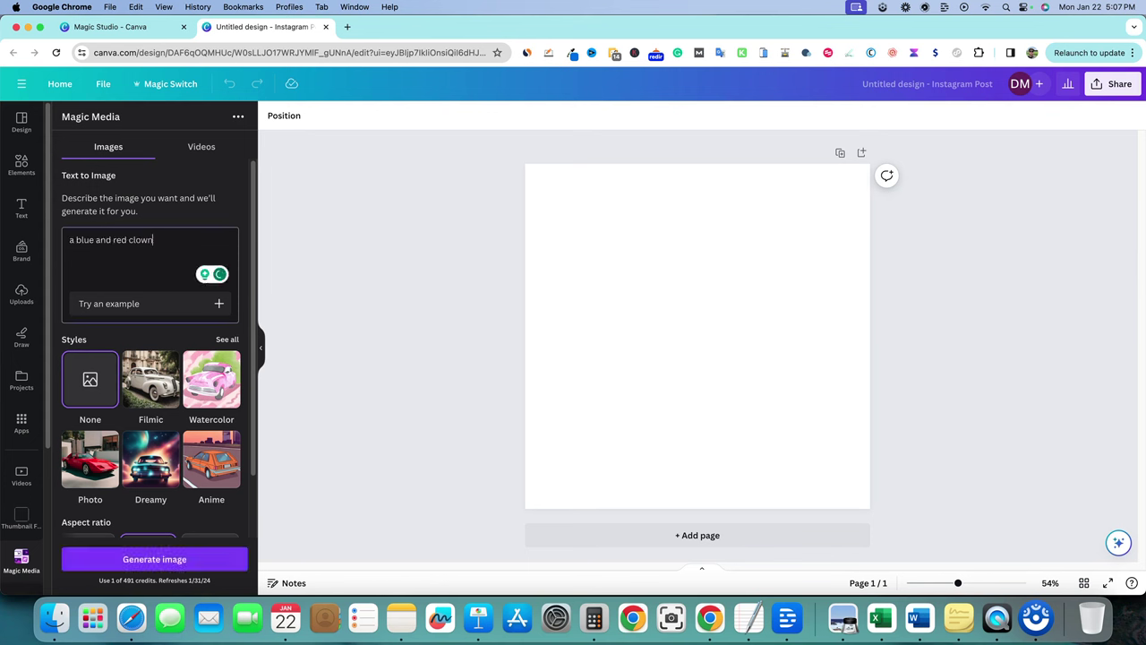
pyautogui.write(' clip art for kids in the mall')
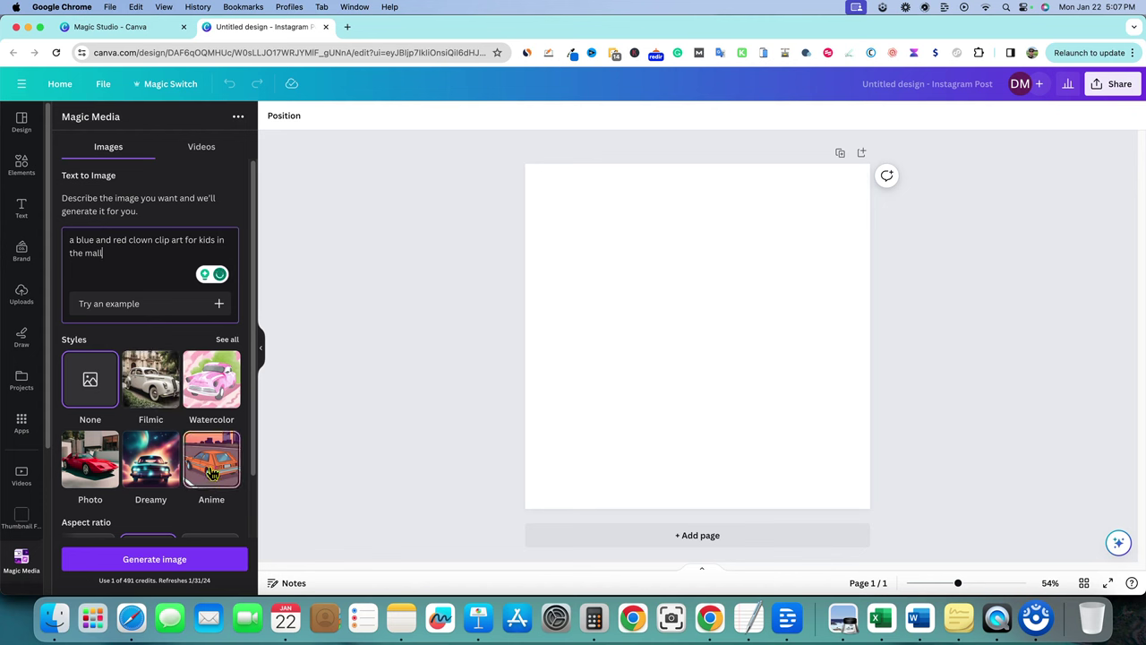
pyautogui.scroll(-2, 151, 421)
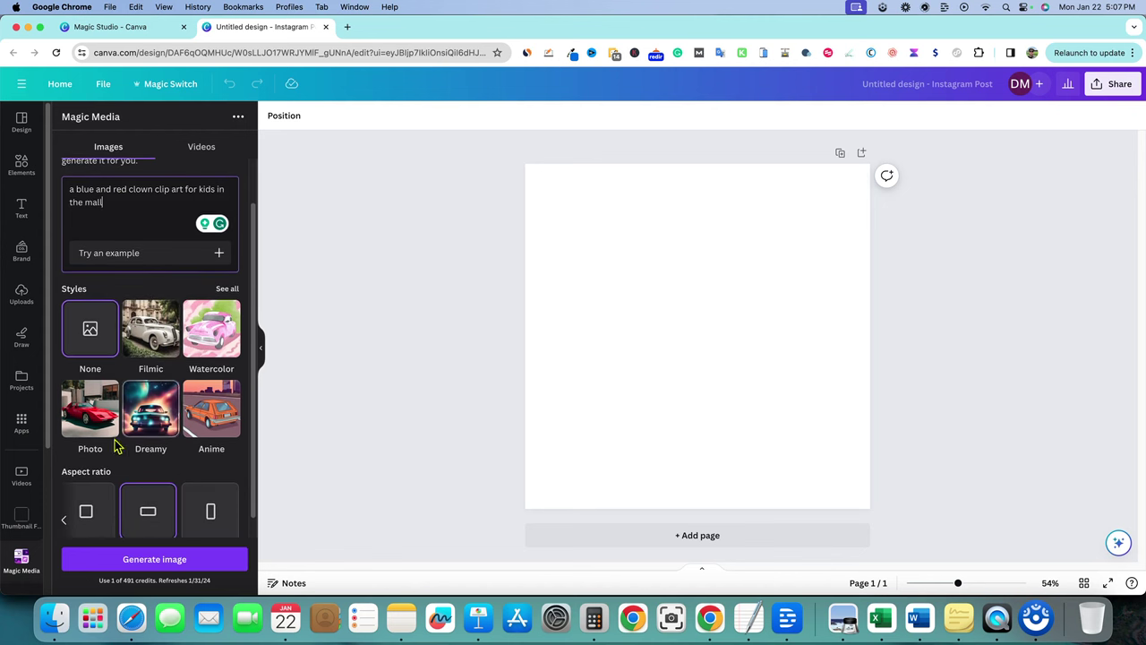
pyautogui.click(226, 288)
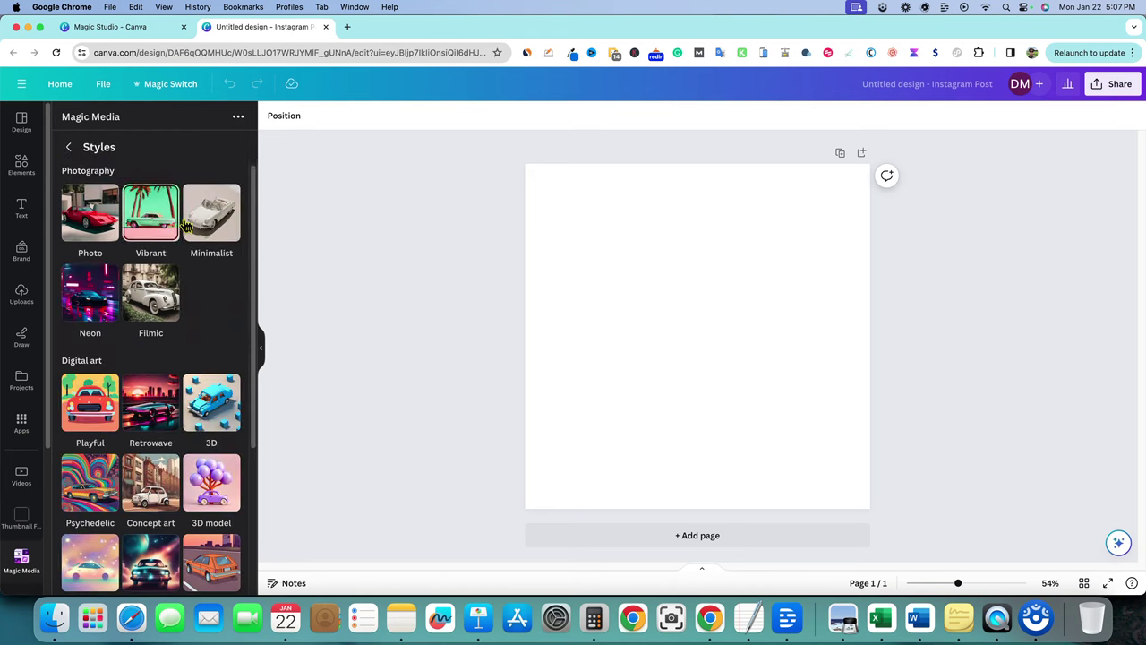
pyautogui.click(151, 212)
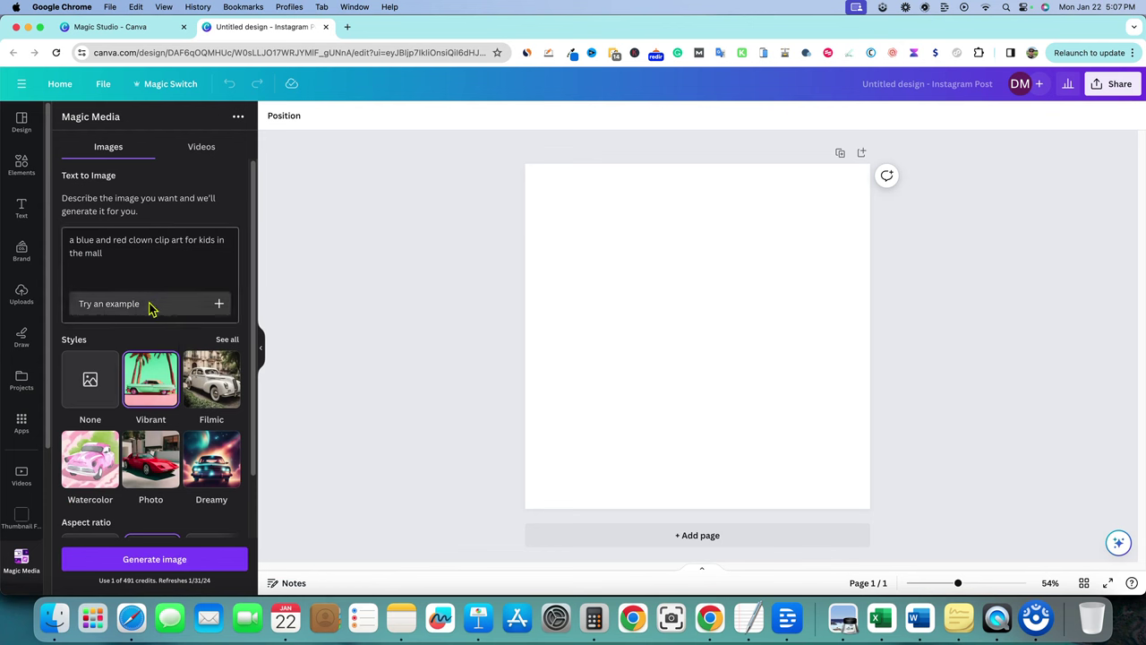
pyautogui.click(162, 559)
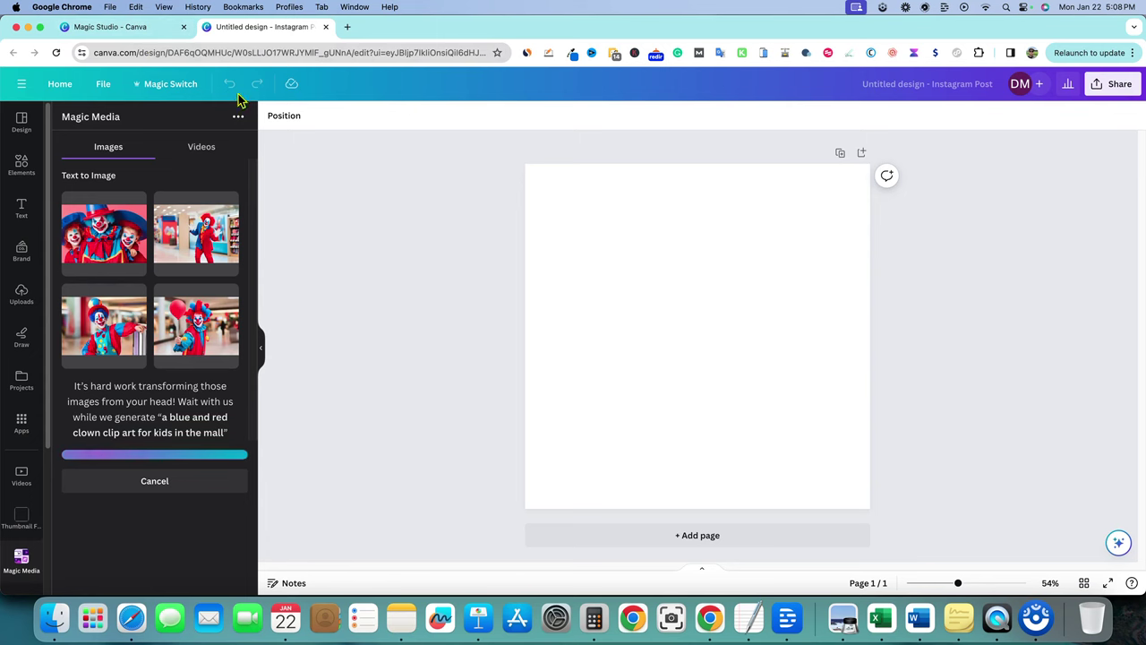
# Create a blank YouTube Thumbnail design and open its Magic Media image generator.
pyautogui.click(122, 31)
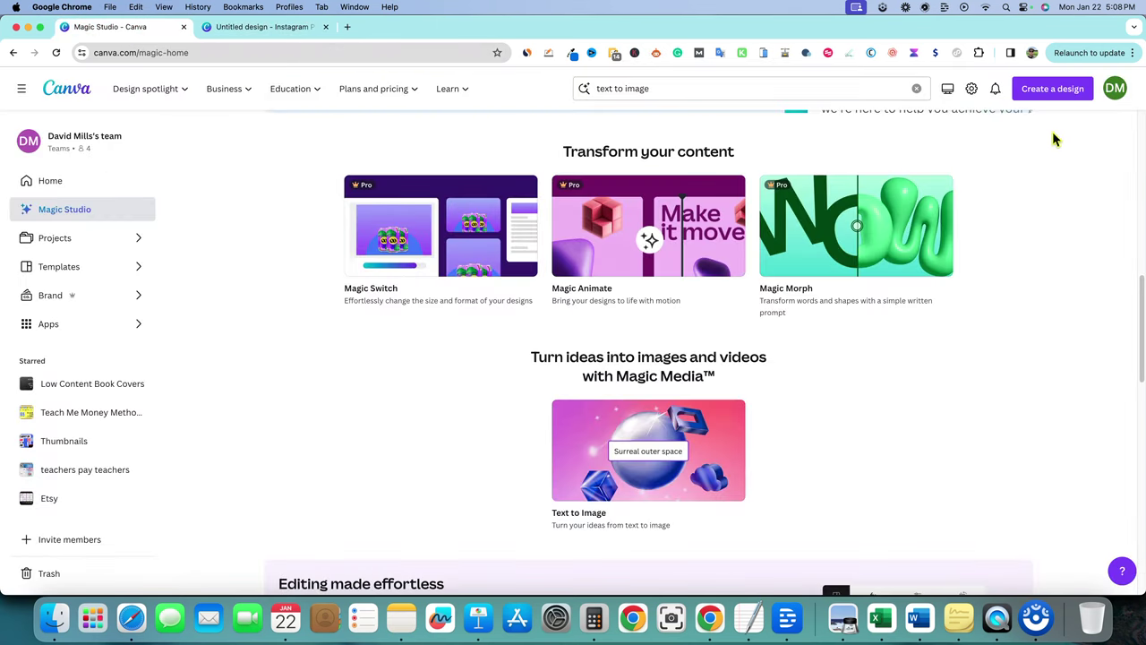
pyautogui.click(1056, 93)
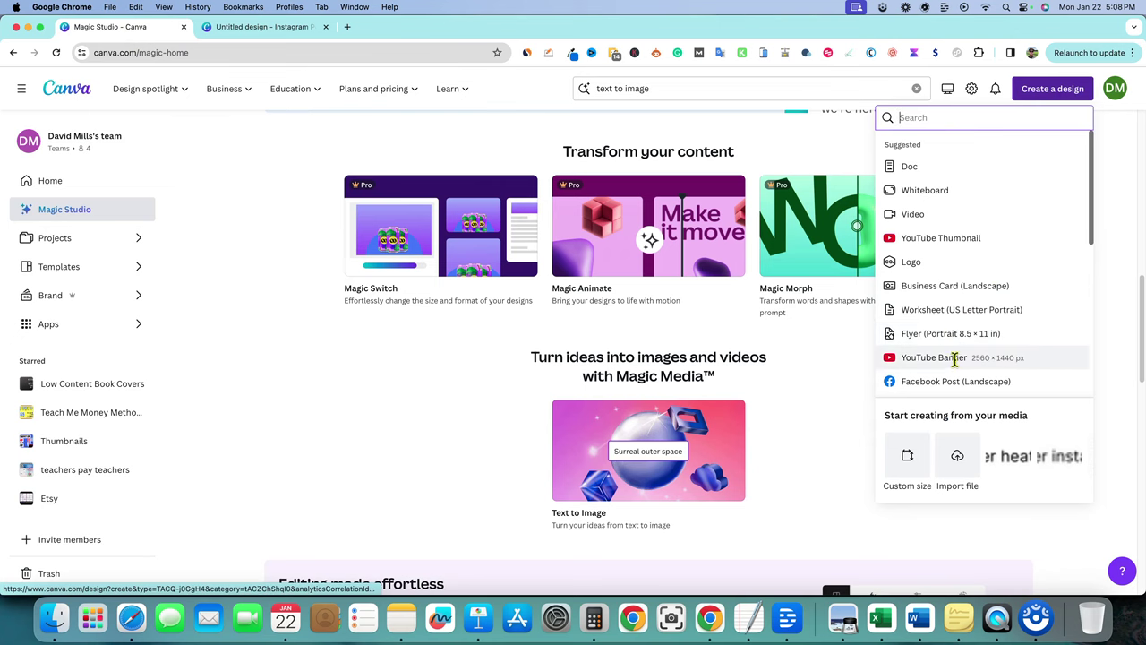
pyautogui.click(940, 237)
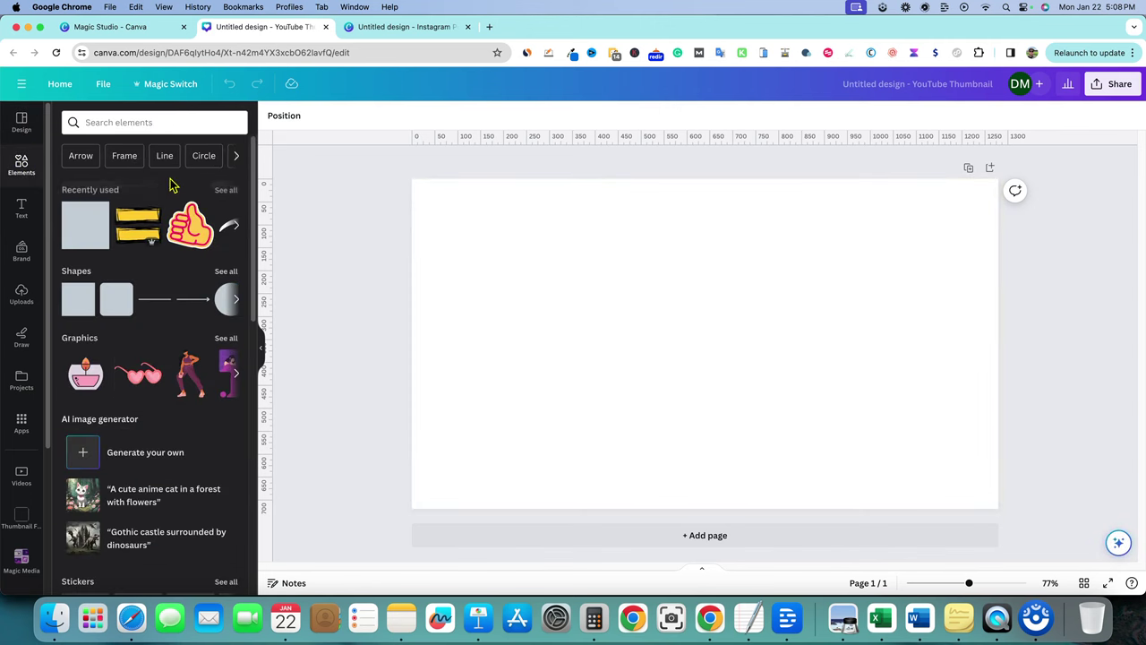
pyautogui.scroll(-3, 159, 331)
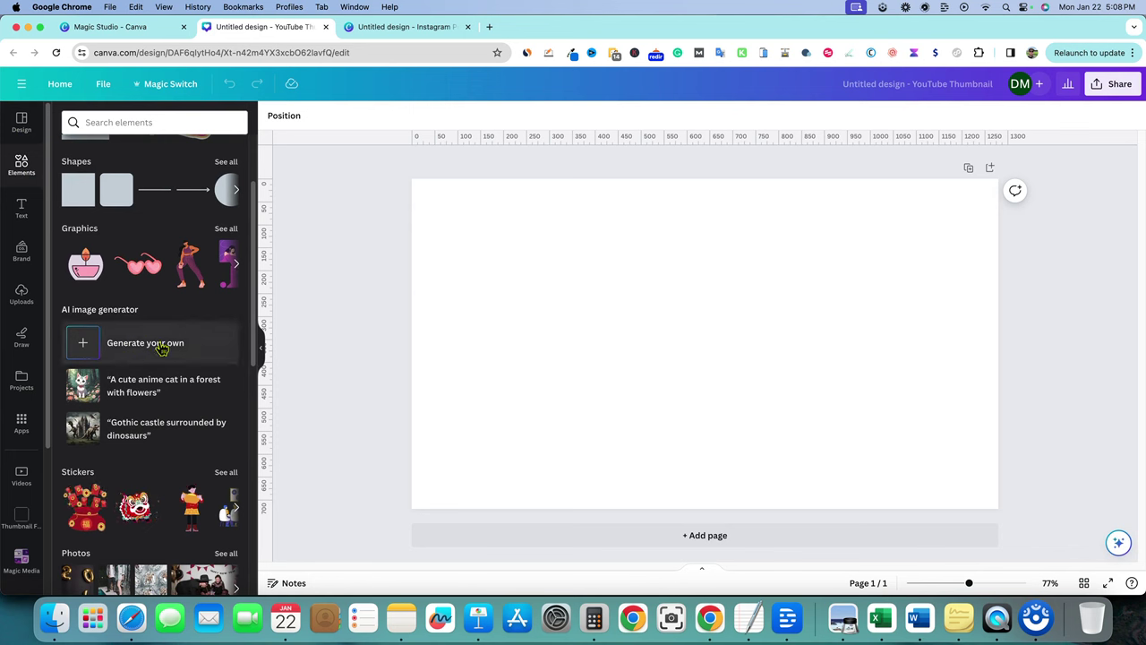
pyautogui.click(162, 348)
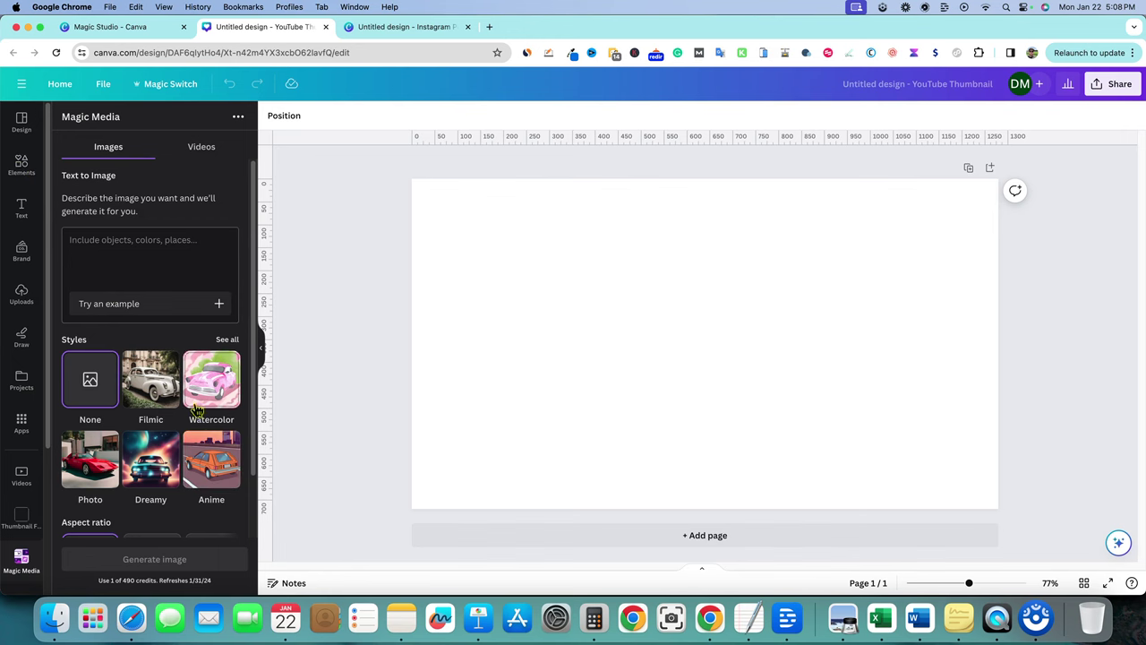
# Return to the Instagram post and fill page 1 with the standing clown image.
pyautogui.click(398, 26)
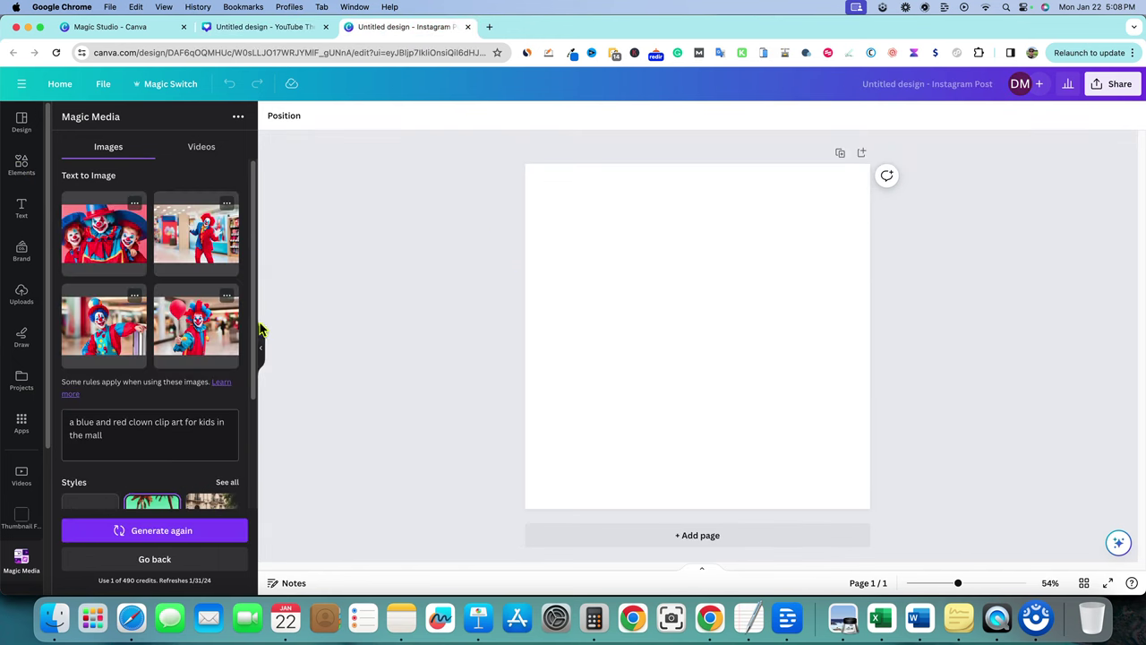
pyautogui.click(184, 245)
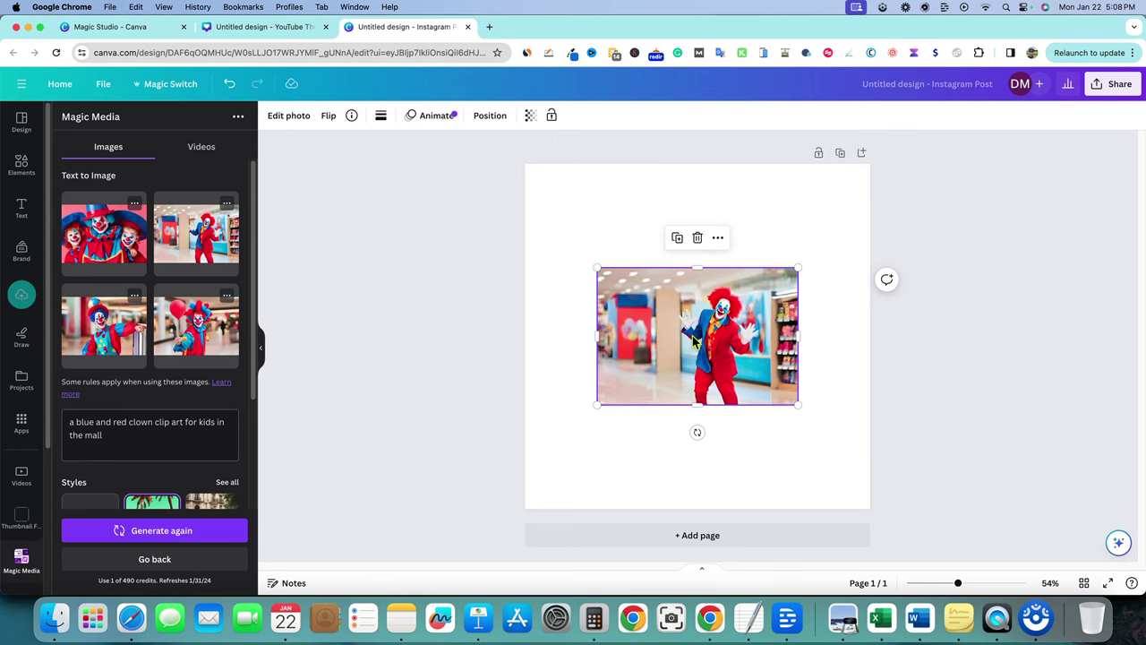
pyautogui.press('Delete')
pyautogui.moveTo(215, 249); pyautogui.dragTo(540, 212)
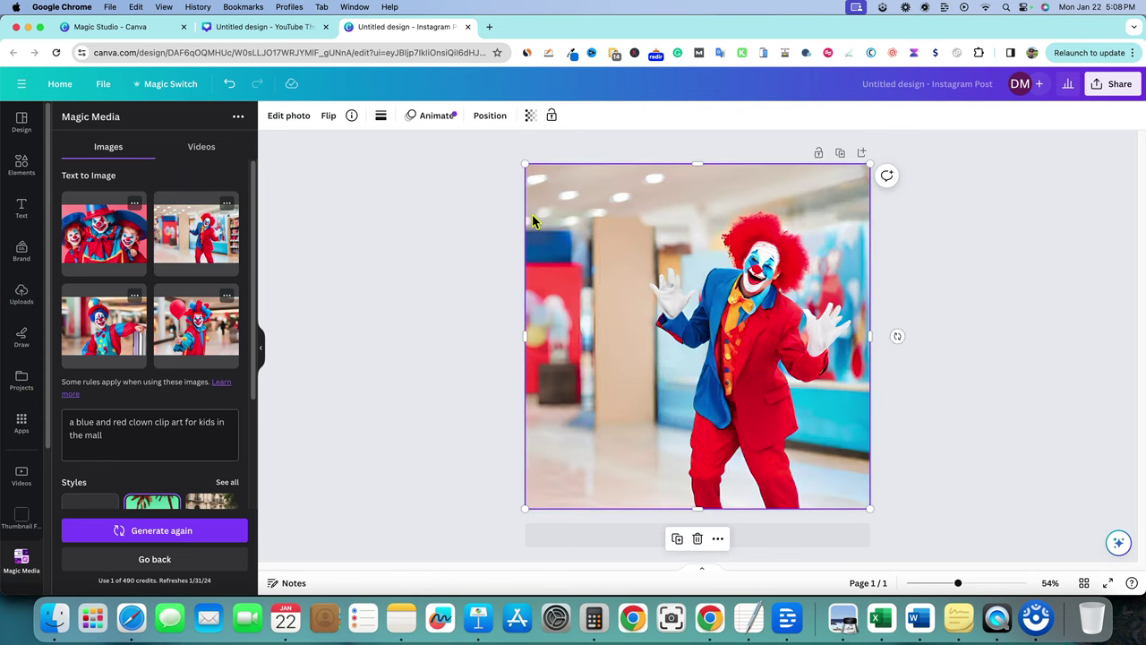
pyautogui.click(441, 367)
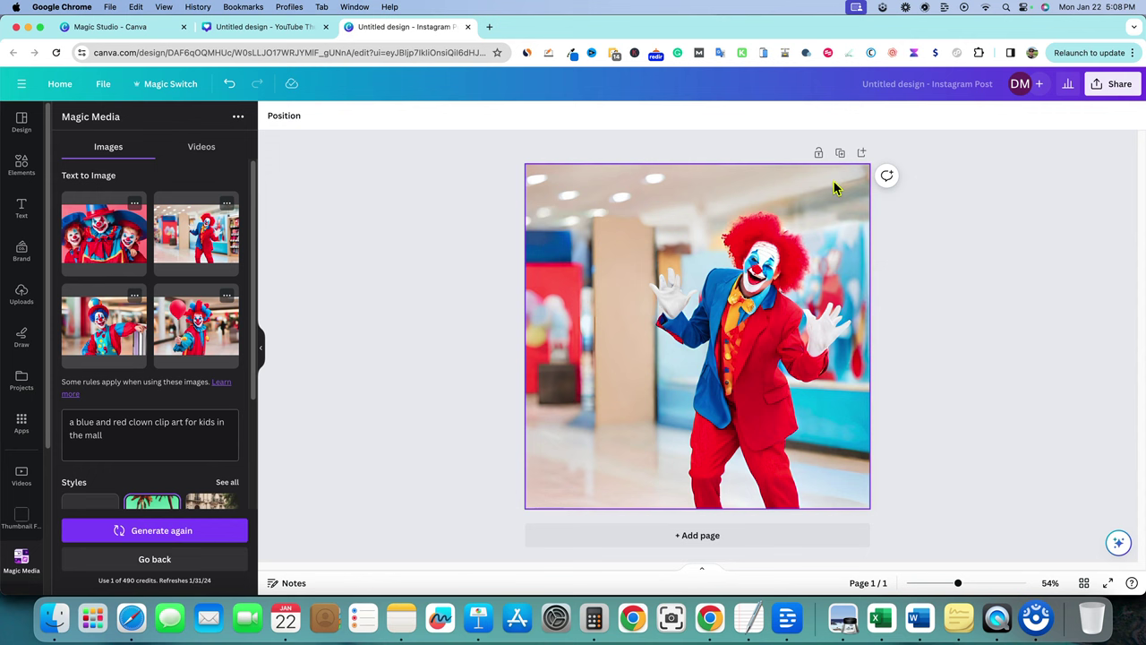
# Duplicate page 1 as page 2 and replace its image with the balloon-holding clown.
pyautogui.click(840, 153)
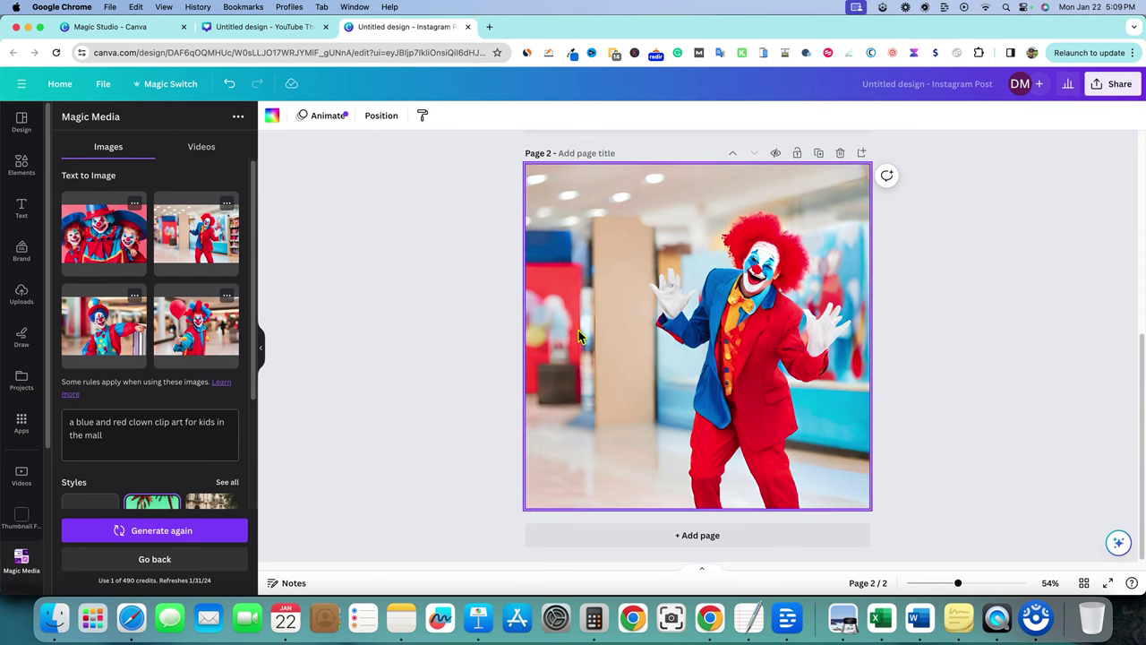
pyautogui.click(842, 331)
pyautogui.press('Delete')
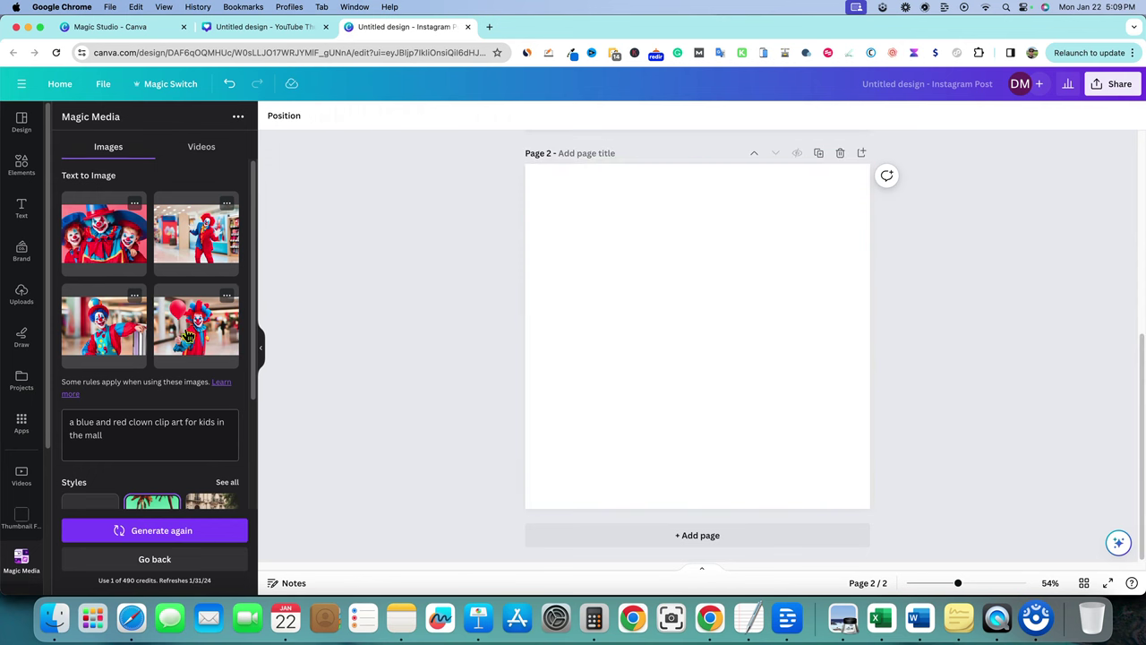
pyautogui.moveTo(183, 335); pyautogui.dragTo(514, 218)
pyautogui.click(417, 266)
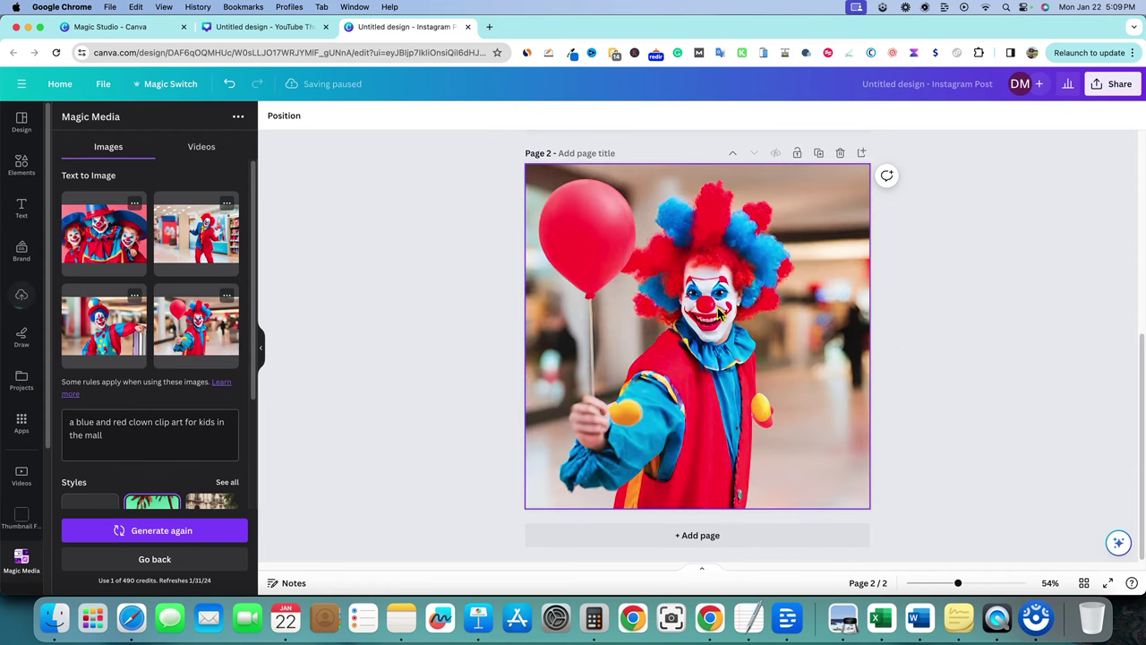
pyautogui.moveTo(752, 374); pyautogui.dragTo(637, 367)
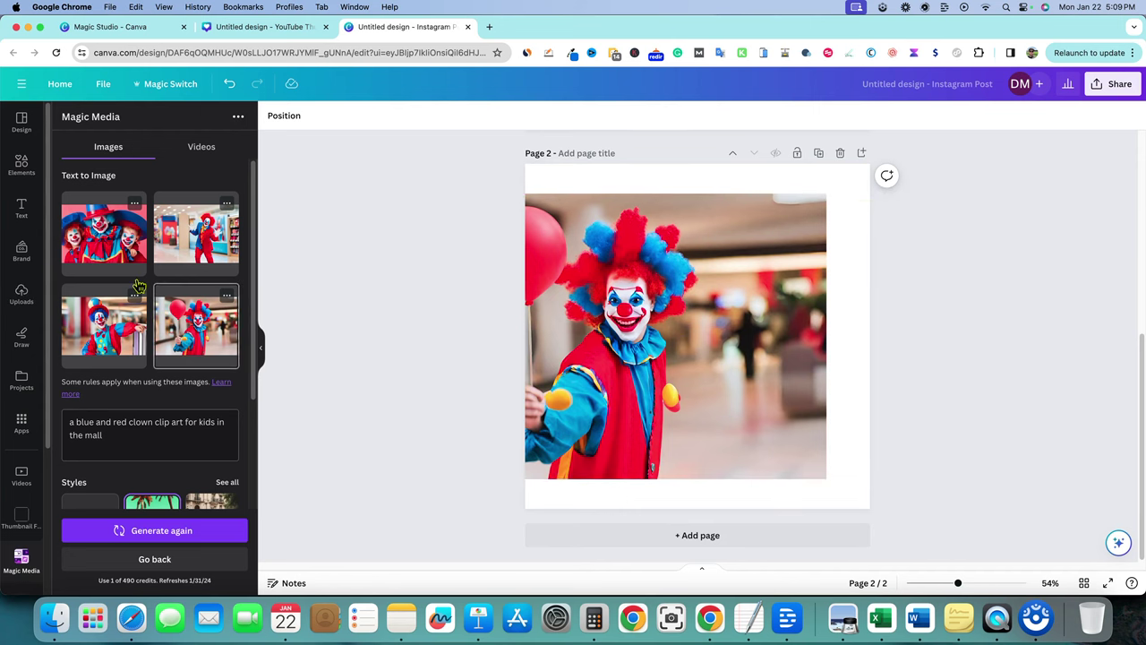
pyautogui.moveTo(637, 324); pyautogui.dragTo(698, 313)
pyautogui.press('Delete')
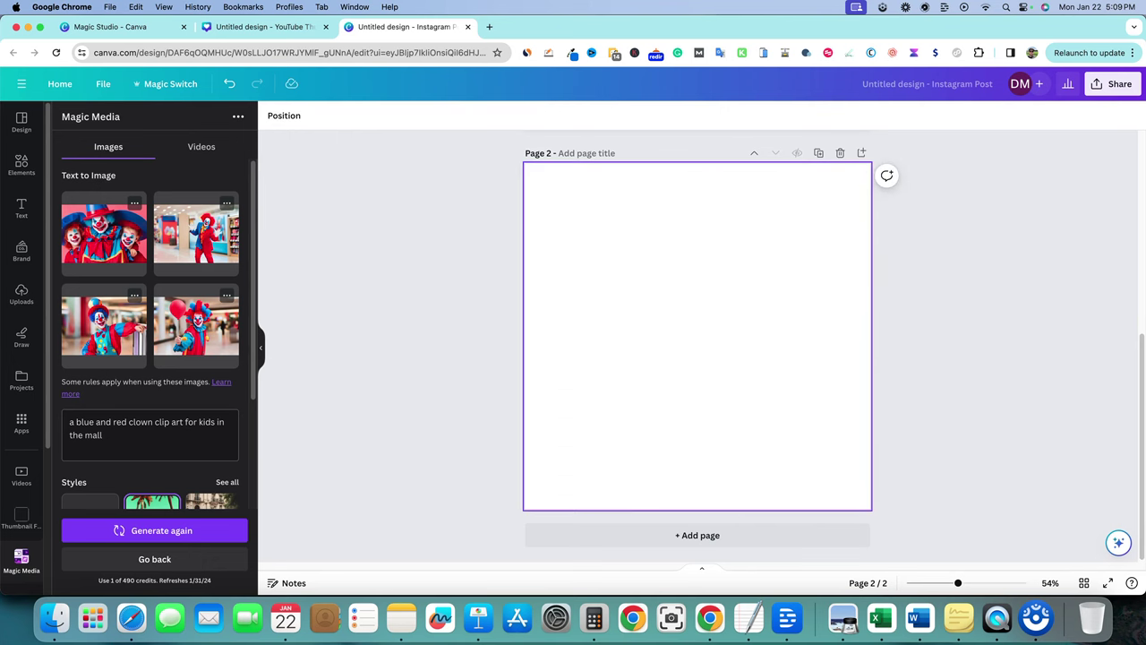
pyautogui.click(184, 327)
# Resize the balloon clown to fill page 2 and shift it slightly right within the crop.
pyautogui.moveTo(693, 325); pyautogui.dragTo(618, 215)
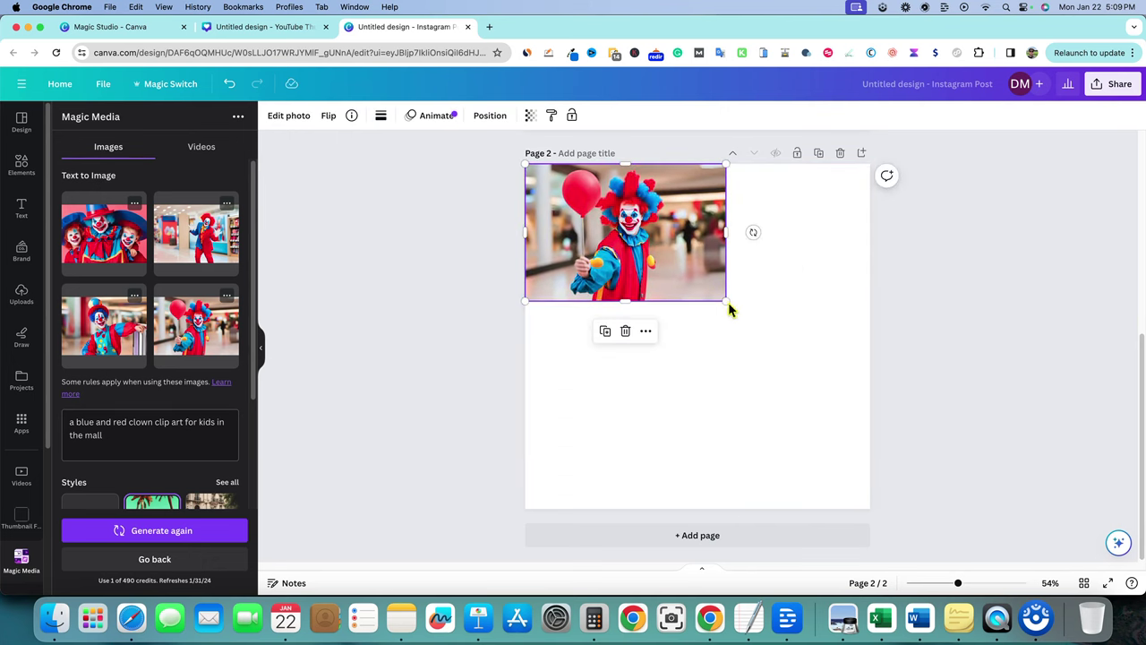
pyautogui.moveTo(728, 305); pyautogui.dragTo(850, 428)
pyautogui.moveTo(695, 400); pyautogui.dragTo(693, 509)
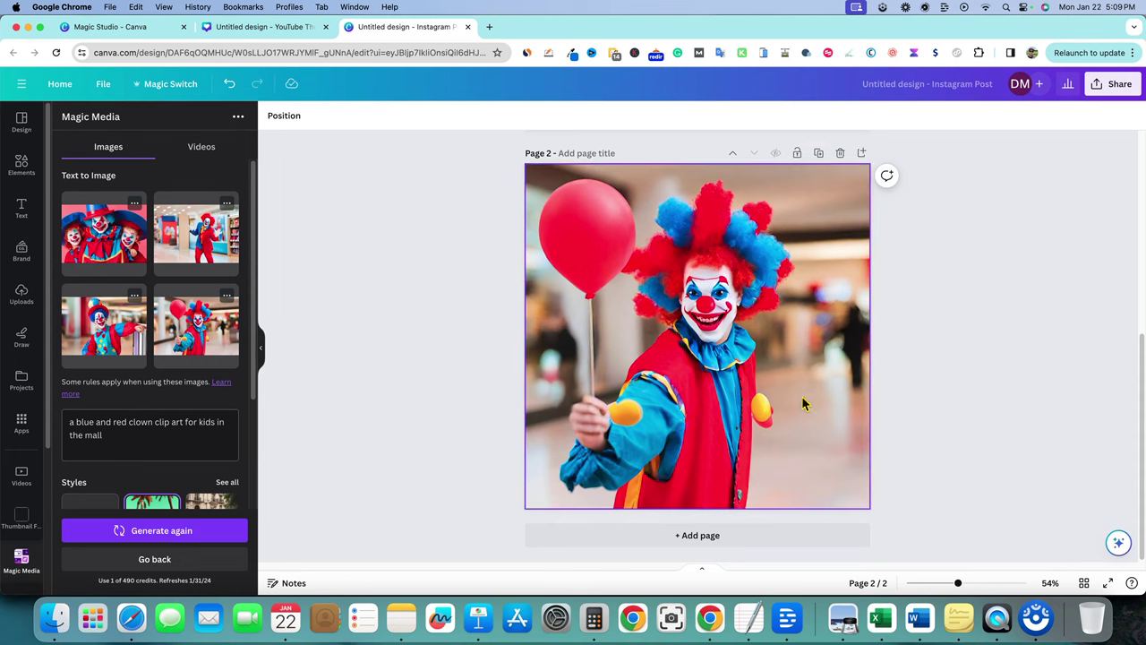
pyautogui.doubleClick(712, 372)
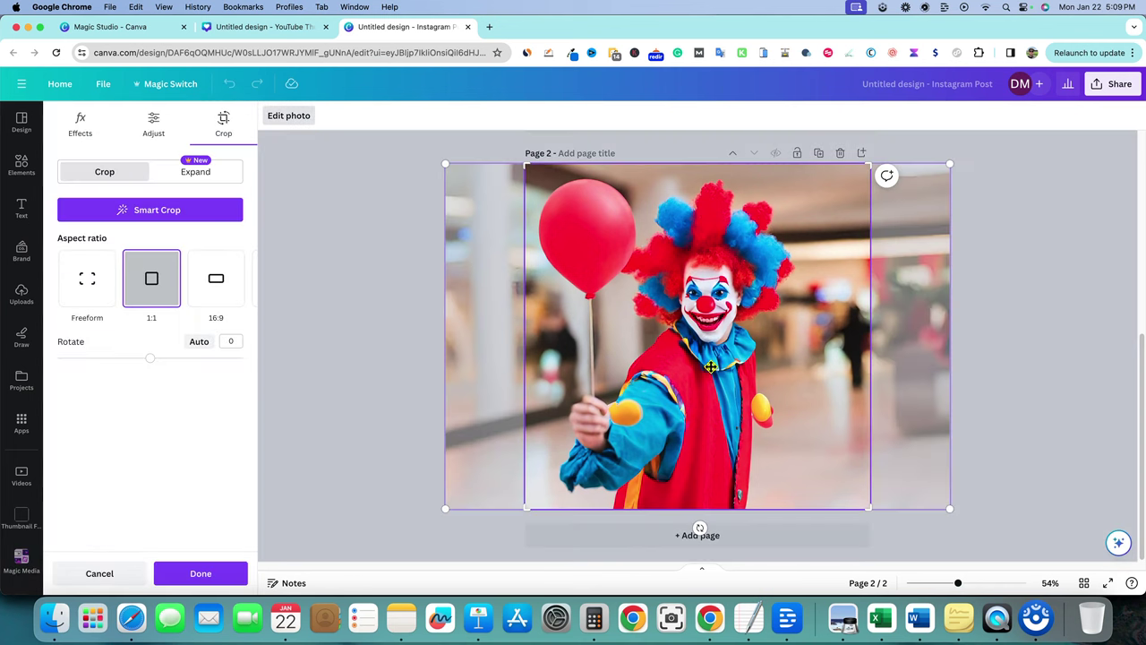
pyautogui.moveTo(710, 368); pyautogui.dragTo(736, 369)
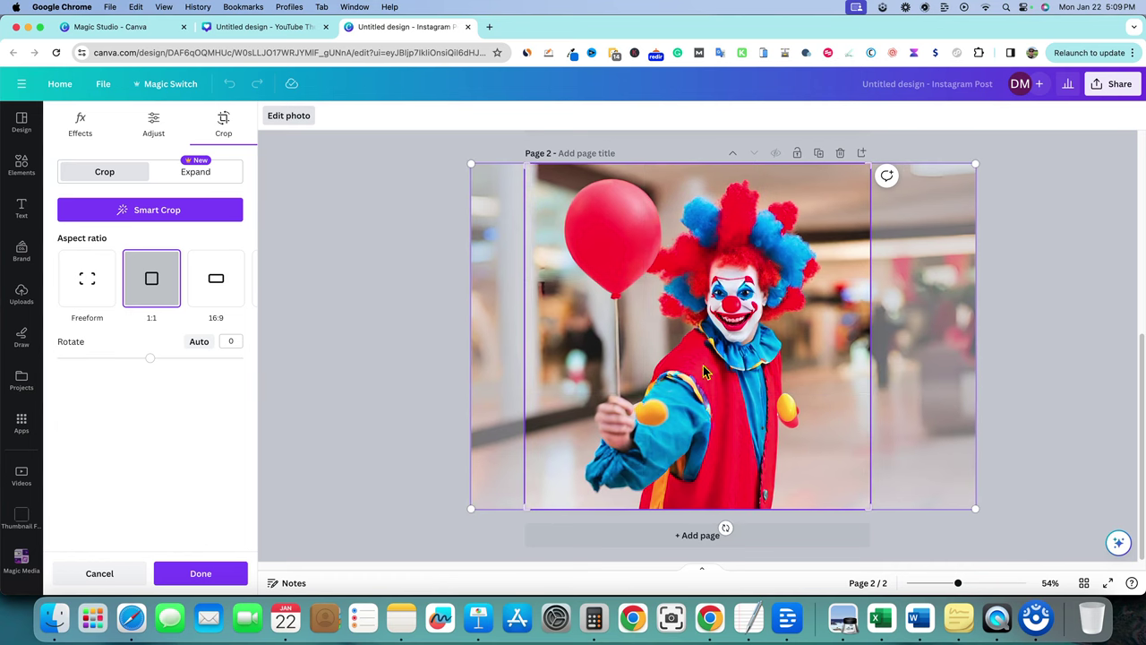
pyautogui.click(376, 326)
pyautogui.click(398, 400)
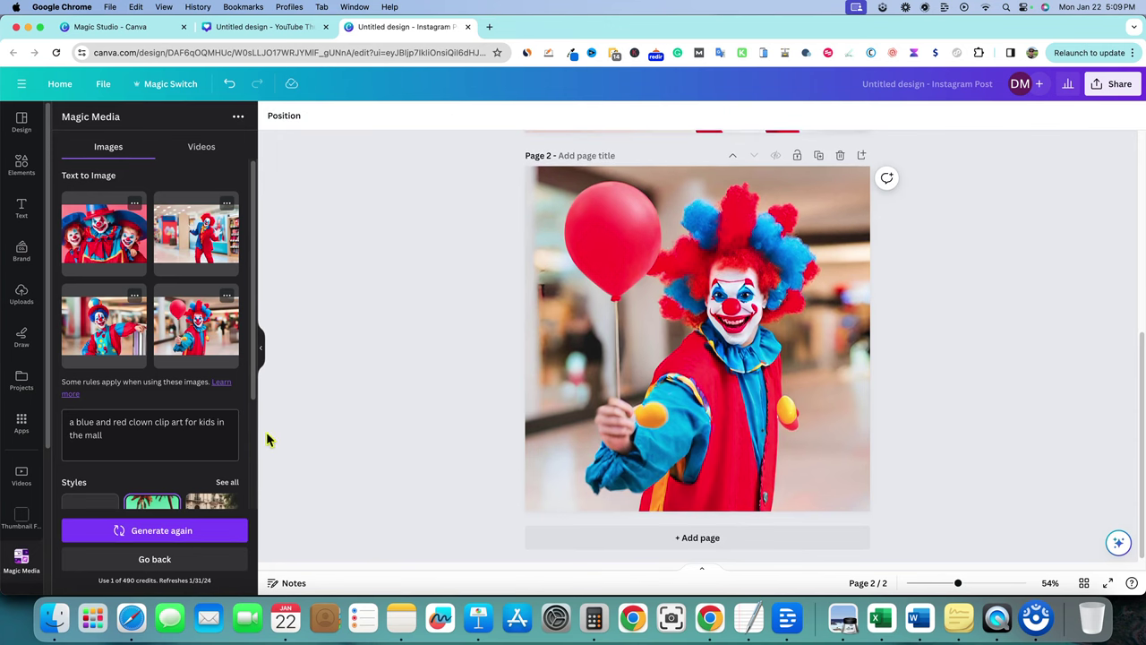
# Duplicate page 2 as page 3 and delete its clown image.
pyautogui.scroll(-1, 126, 412)
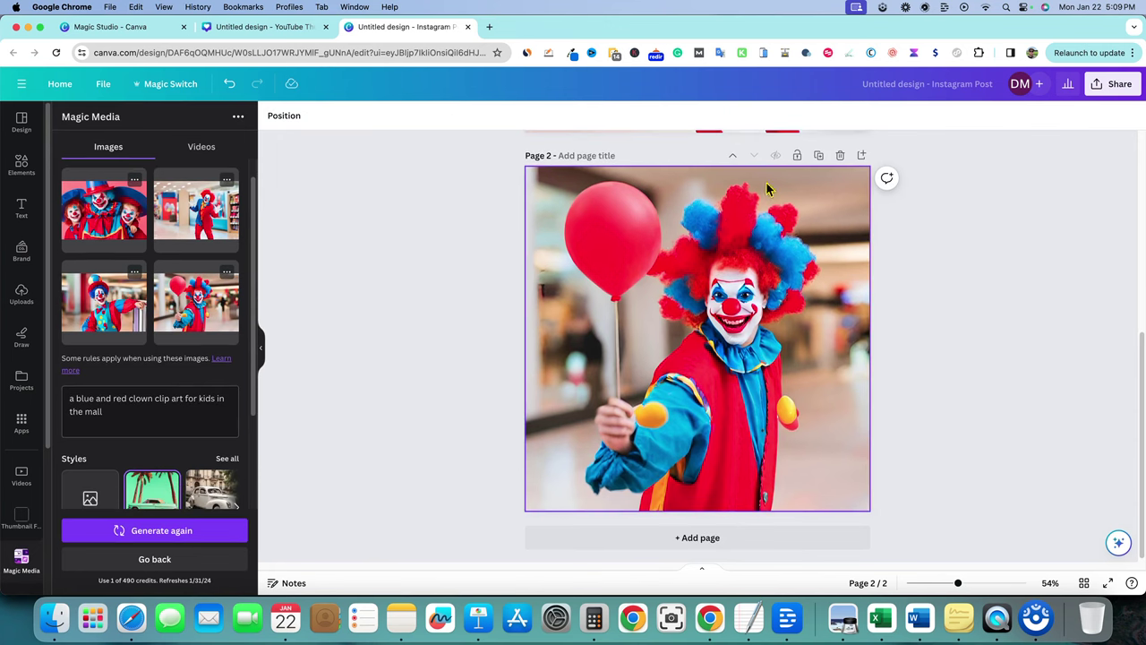
pyautogui.click(818, 155)
pyautogui.click(811, 296)
pyautogui.press('Delete')
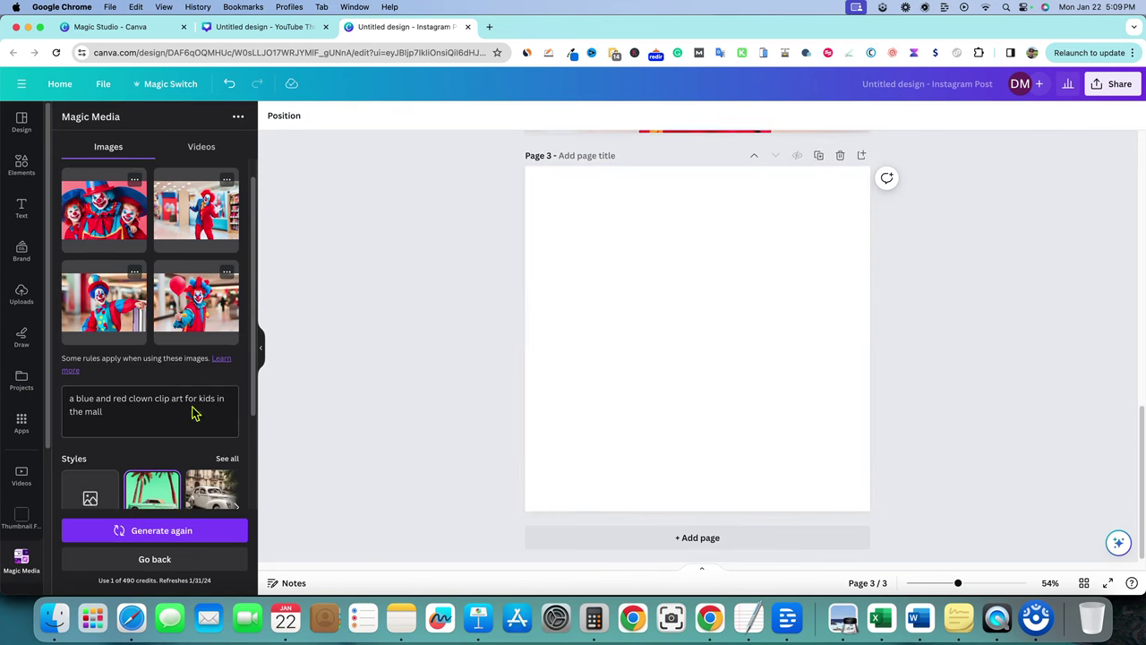
pyautogui.scroll(-3, 134, 417)
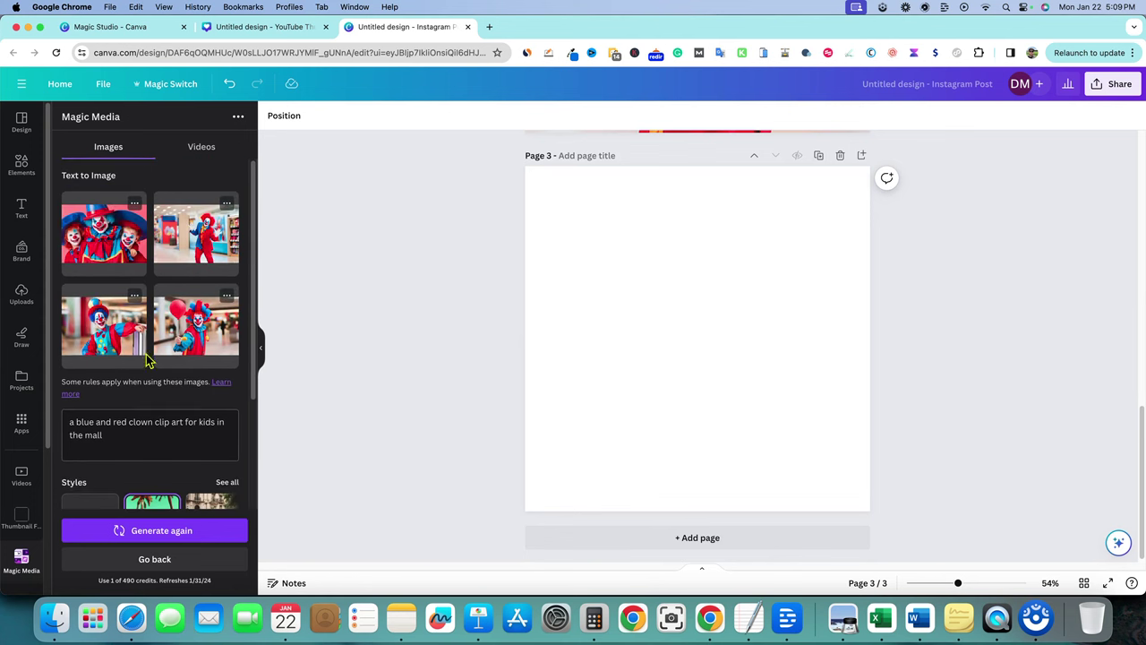
pyautogui.scroll(4, 144, 403)
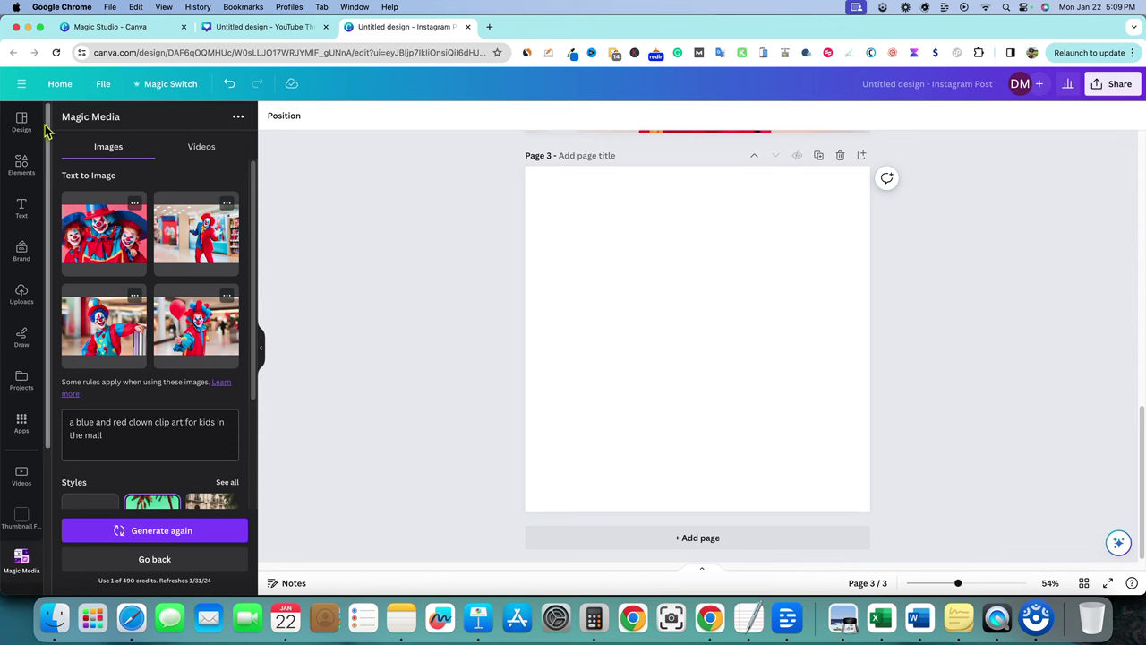
# Generate Anime-style images from the blue and red clown clip art prompt.
pyautogui.click(184, 558)
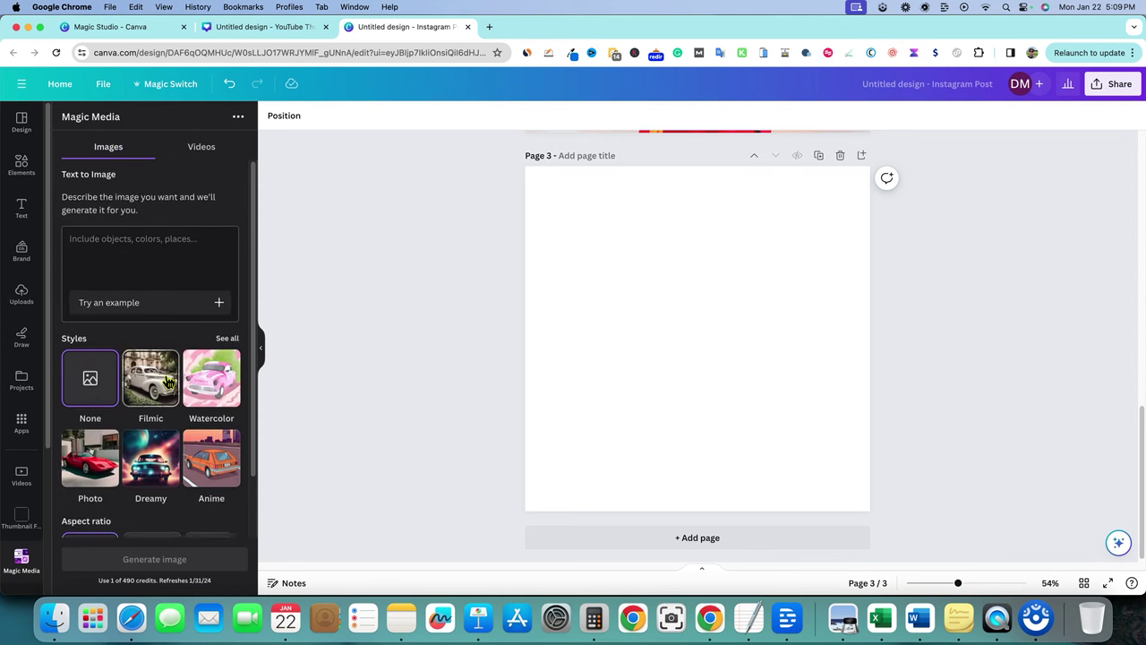
pyautogui.scroll(-2, 161, 439)
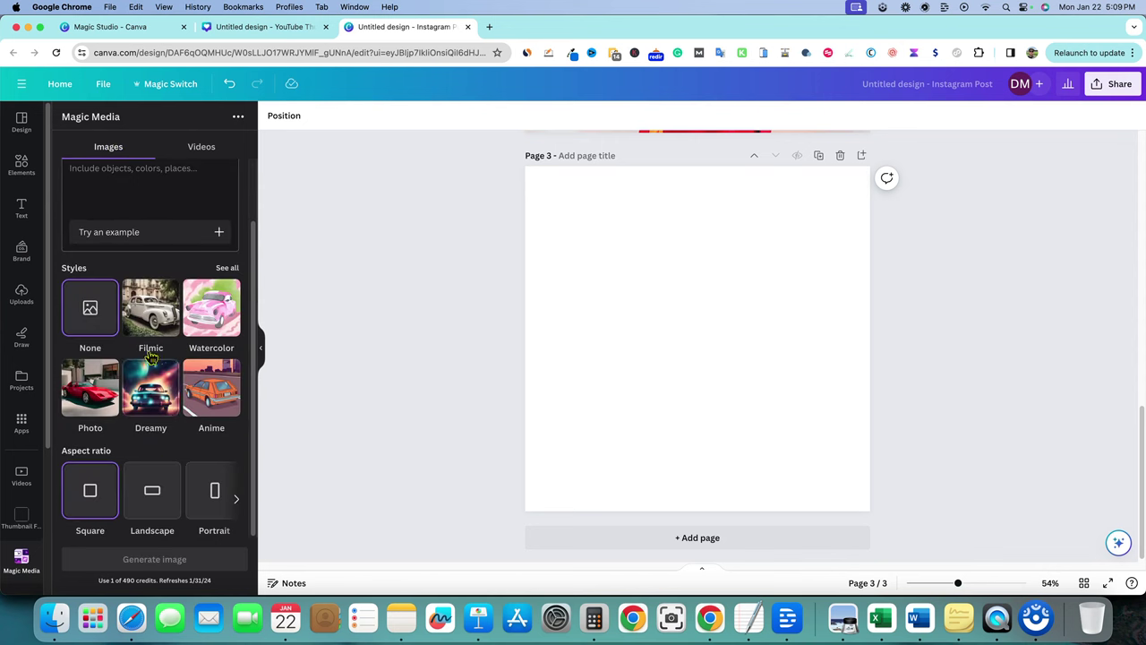
pyautogui.click(222, 385)
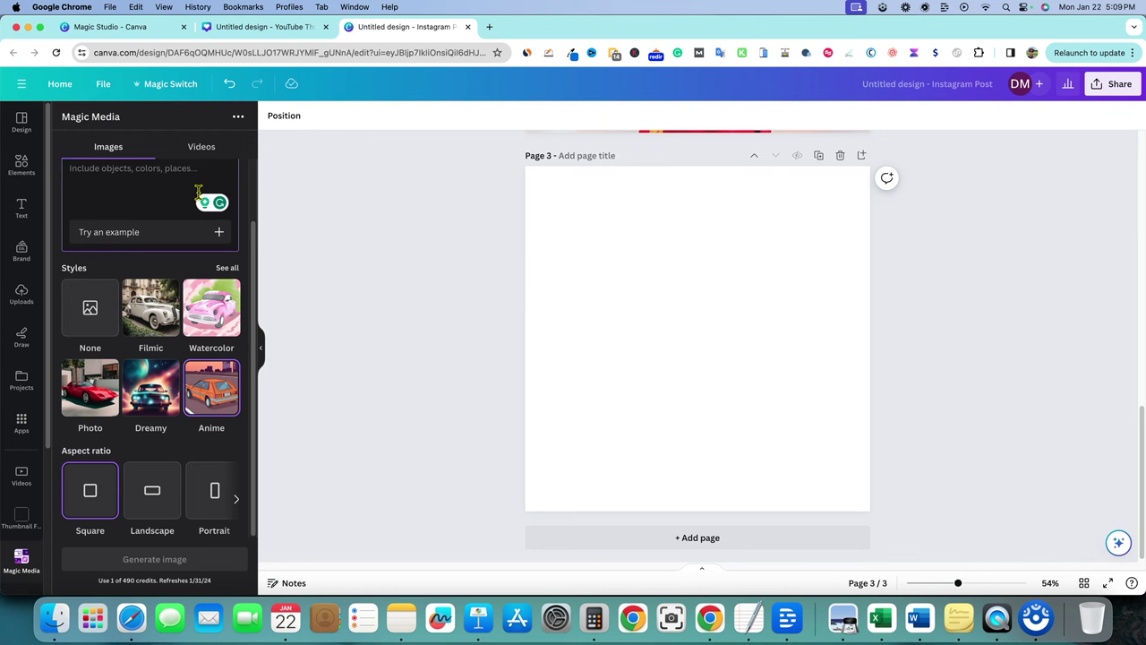
pyautogui.write('blue and red clown clip art')
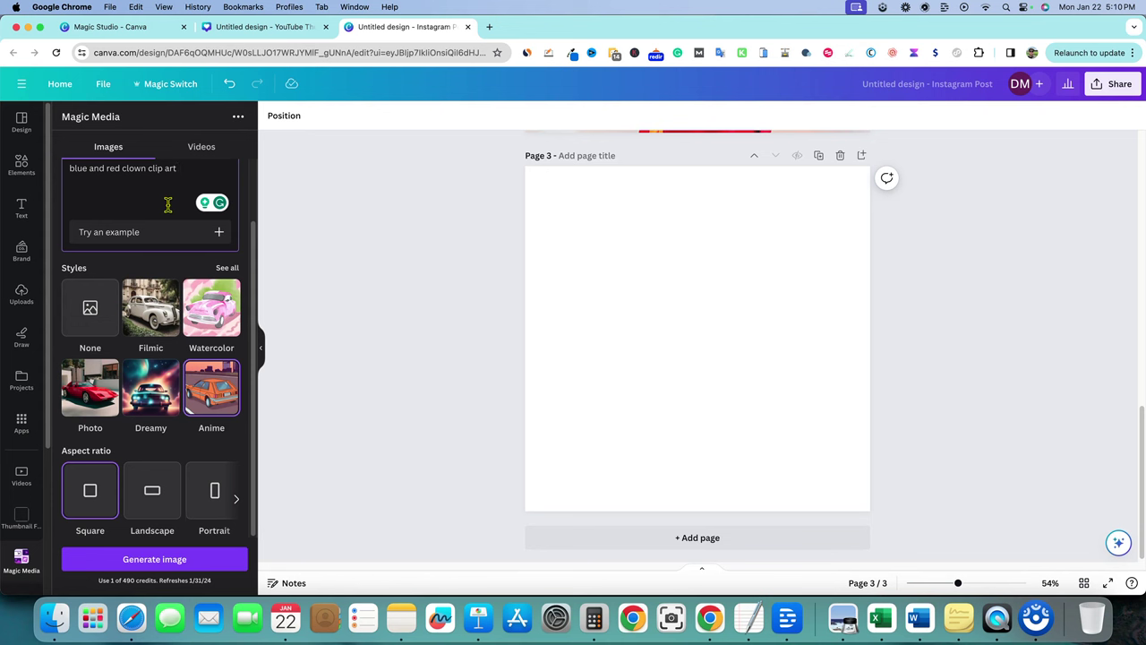
pyautogui.write('for kids. in a shopping mall setting')
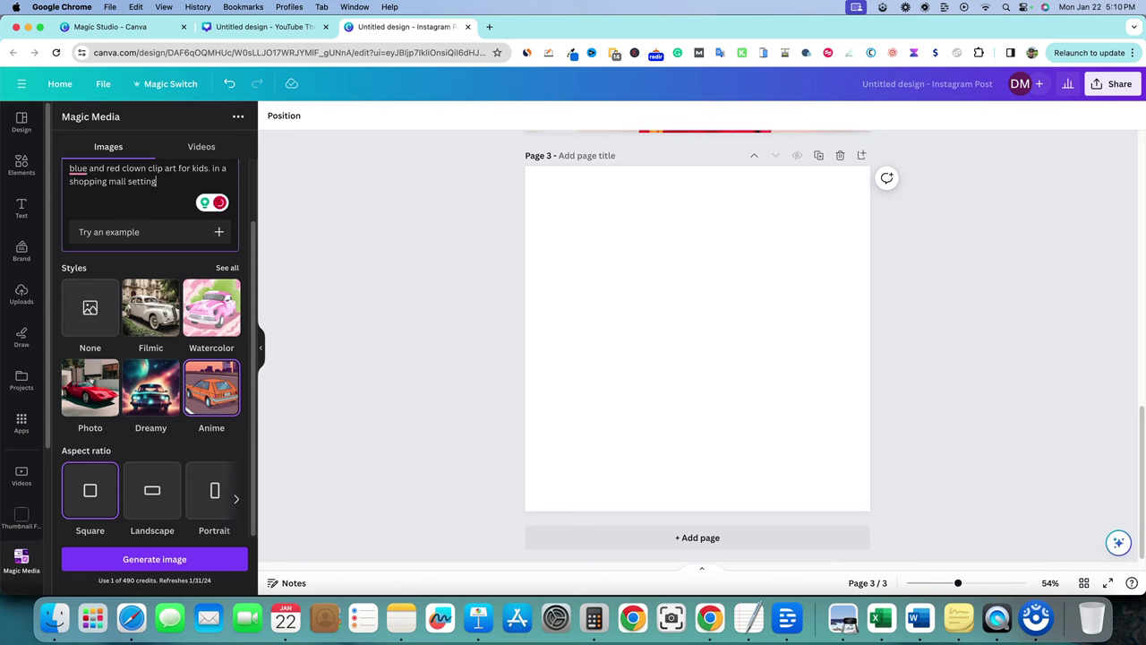
pyautogui.press('super+a')
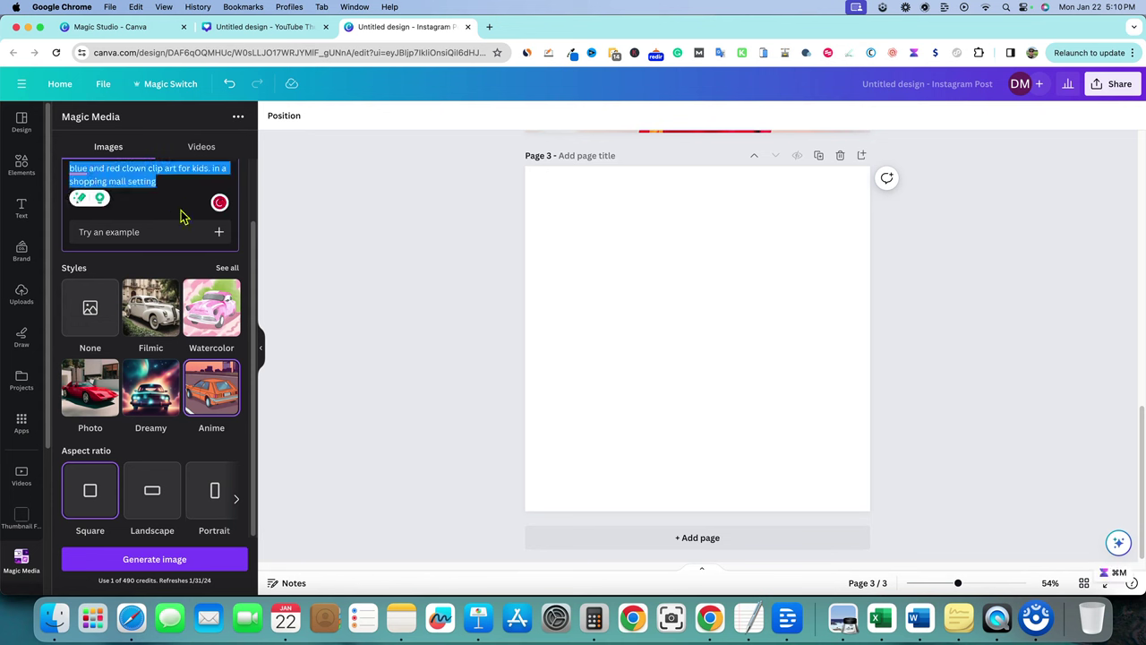
pyautogui.click(176, 185)
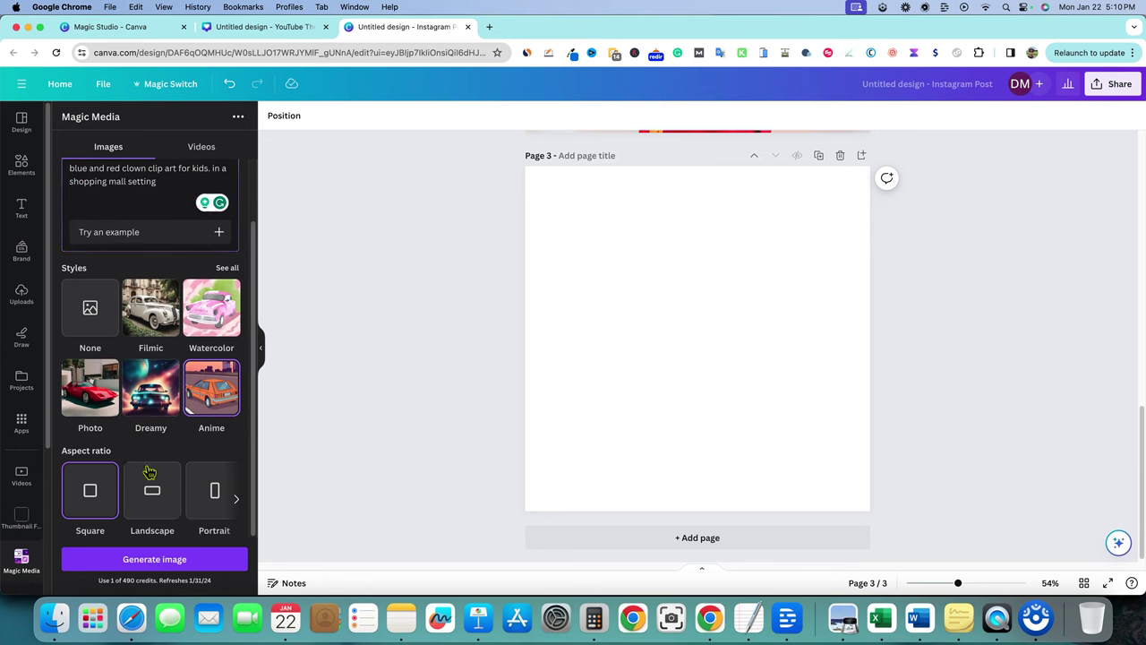
pyautogui.click(152, 557)
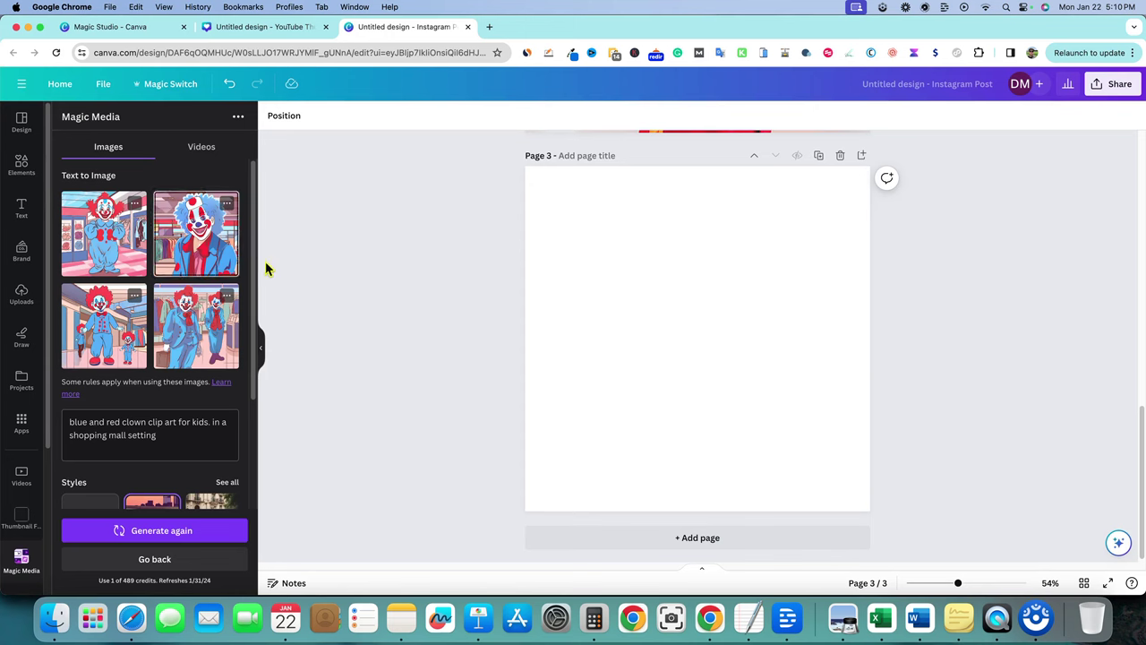
# Place the first anime clown on page 3, enlarge it to fill, and duplicate as page 4.
pyautogui.click(89, 240)
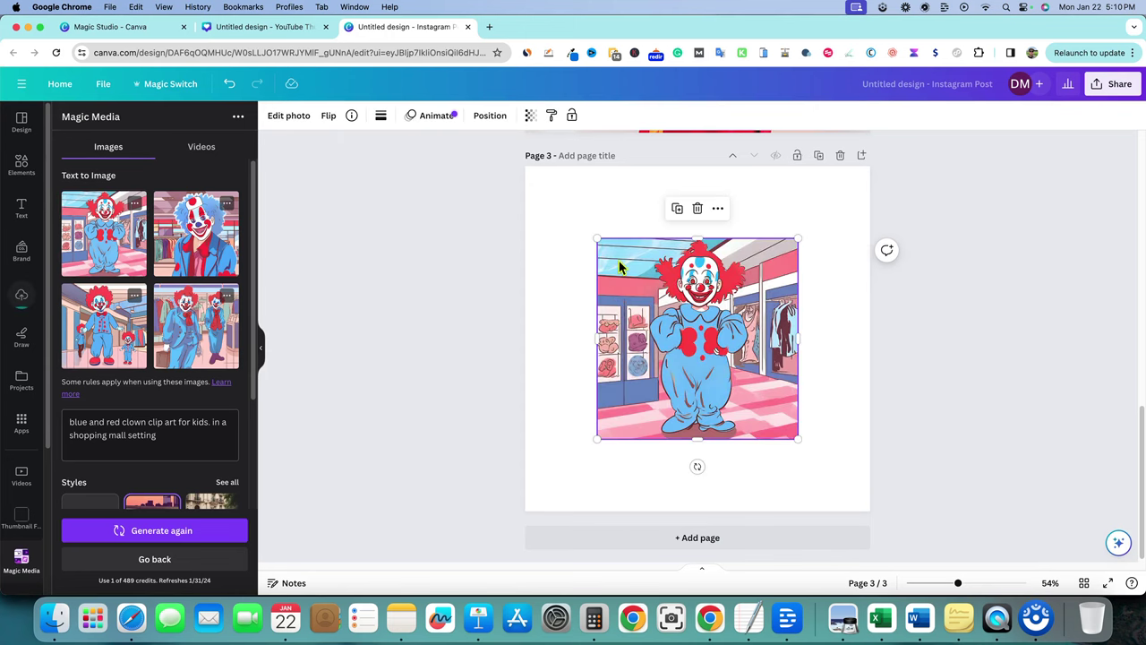
pyautogui.moveTo(615, 265); pyautogui.dragTo(542, 192)
pyautogui.moveTo(722, 364); pyautogui.dragTo(853, 522)
pyautogui.click(979, 396)
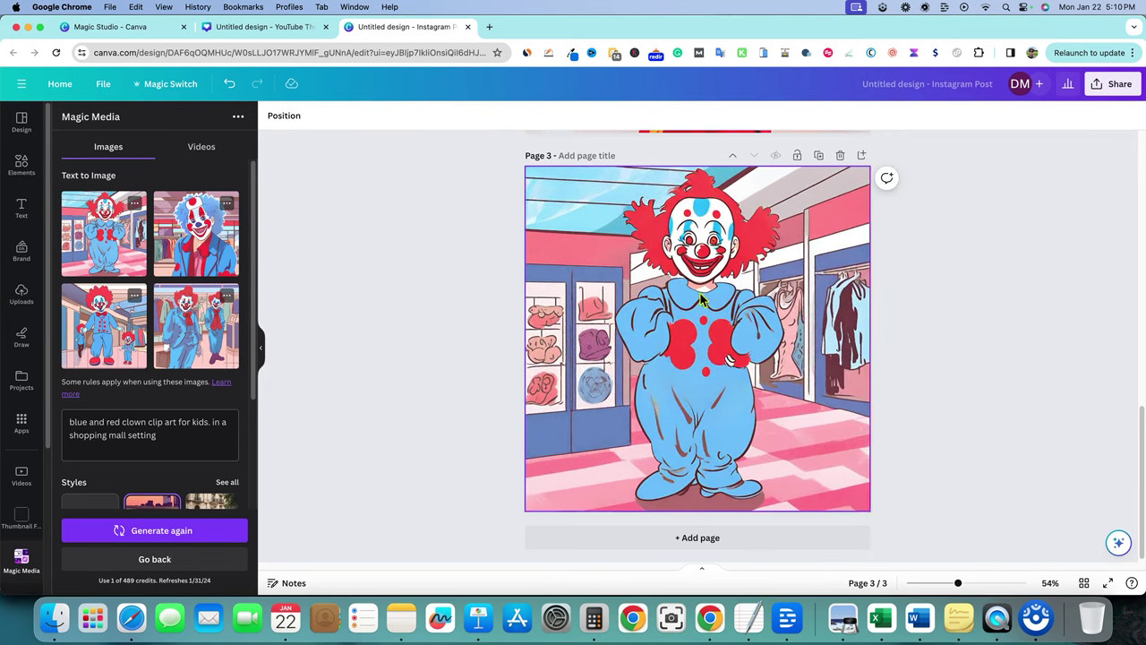
pyautogui.click(825, 156)
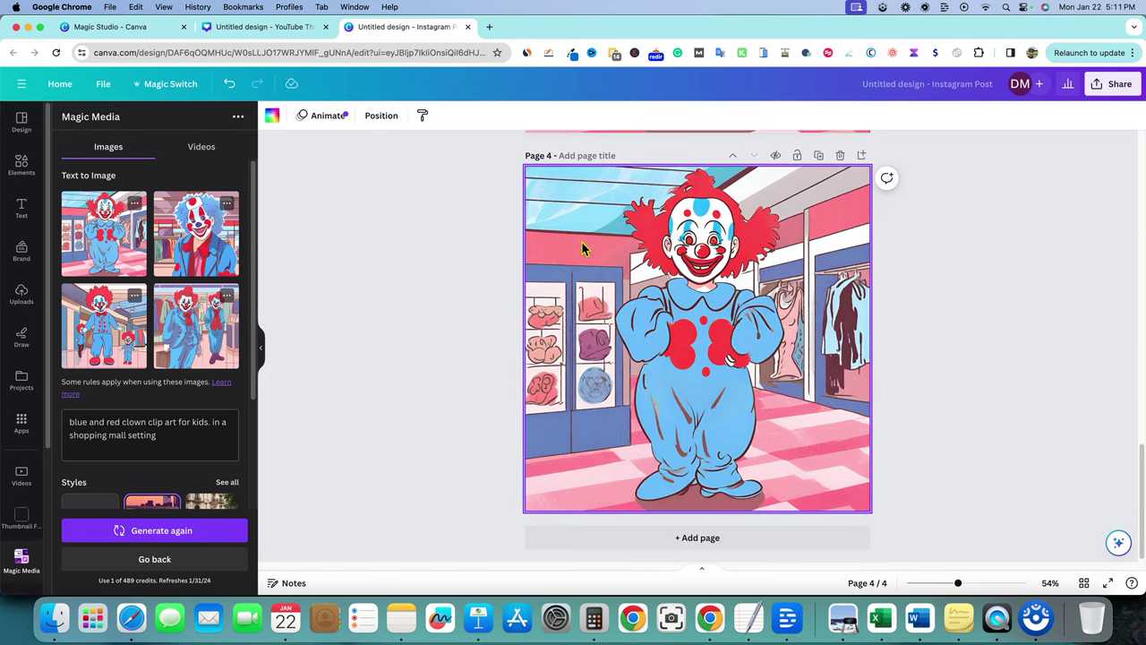
# Remove the background from the clown image on page 4 with BG Remover.
pyautogui.click(582, 305)
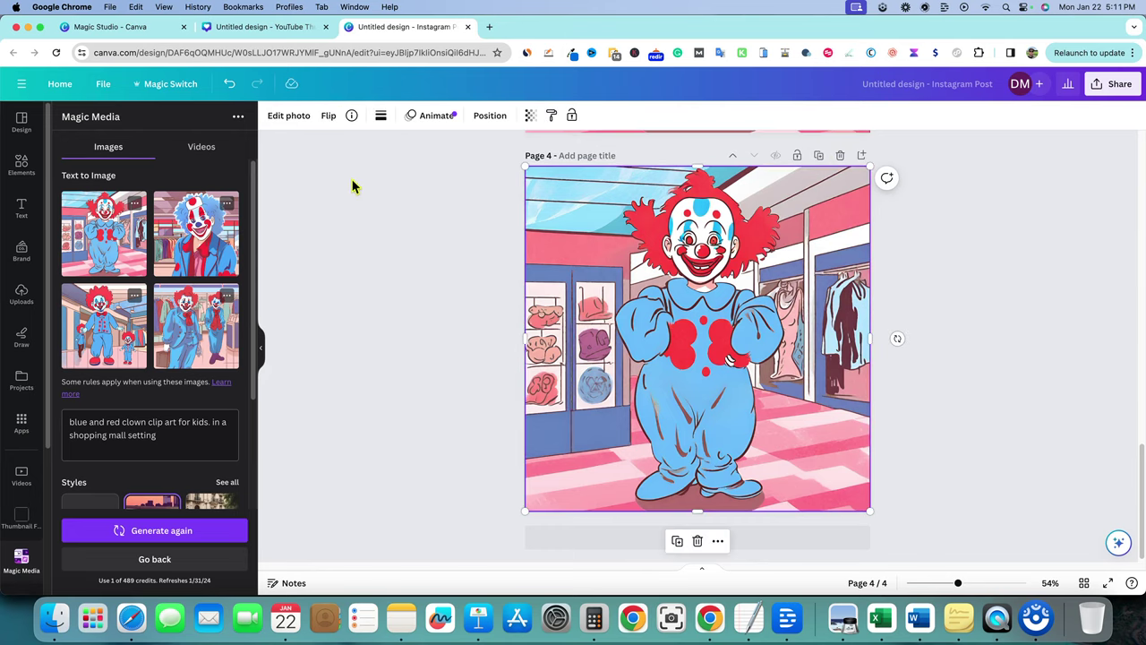
pyautogui.click(295, 118)
pyautogui.click(109, 219)
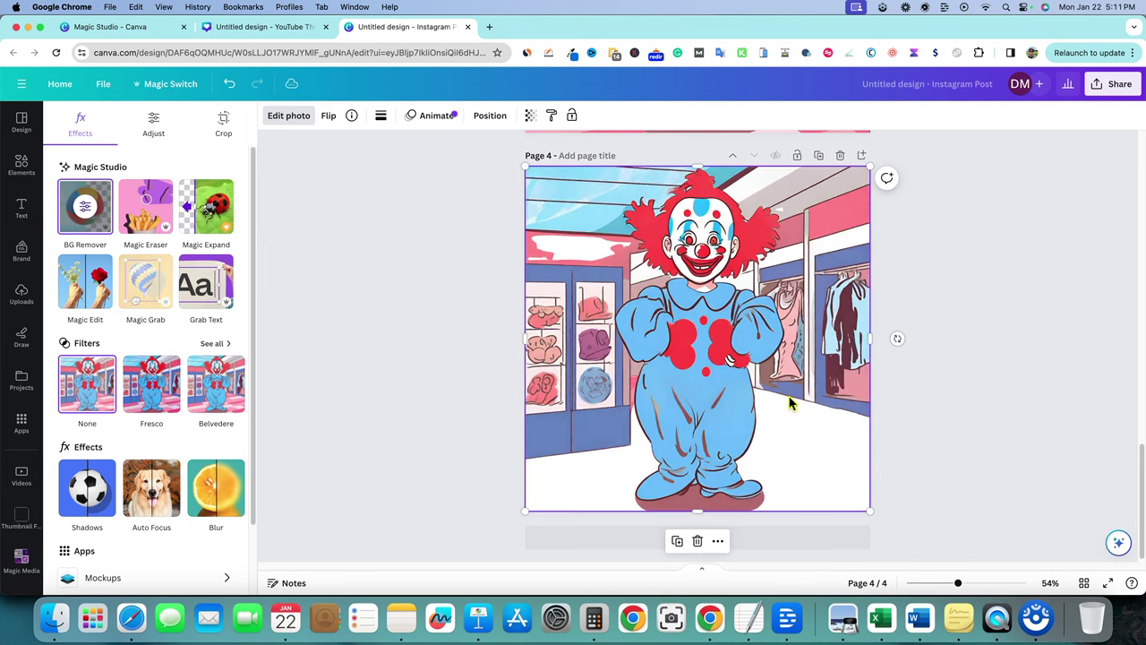
pyautogui.click(975, 292)
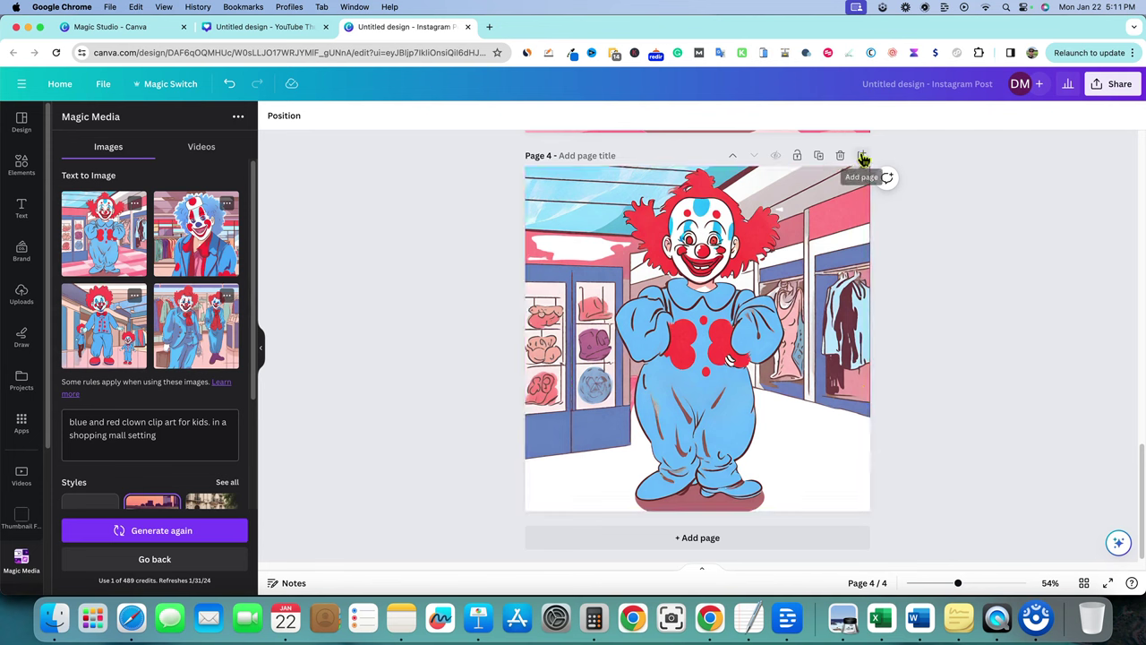
# Add blank page 5 and regenerate the clowns with a 'full white background' prompt.
pyautogui.click(861, 155)
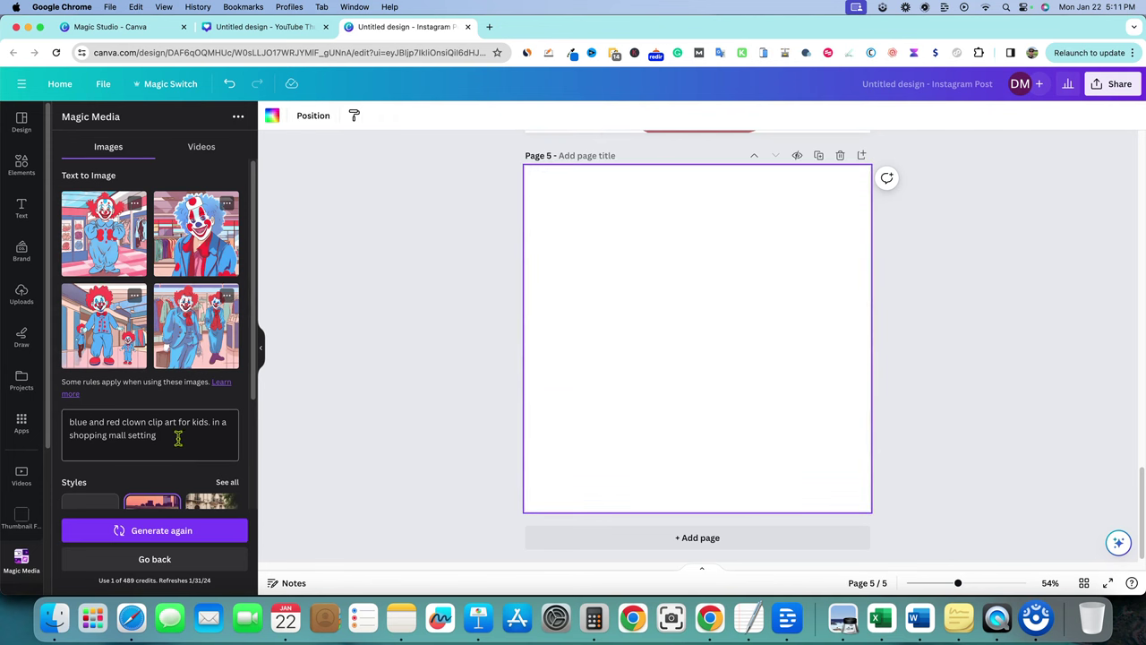
pyautogui.moveTo(173, 438); pyautogui.dragTo(216, 423)
pyautogui.write('white background')
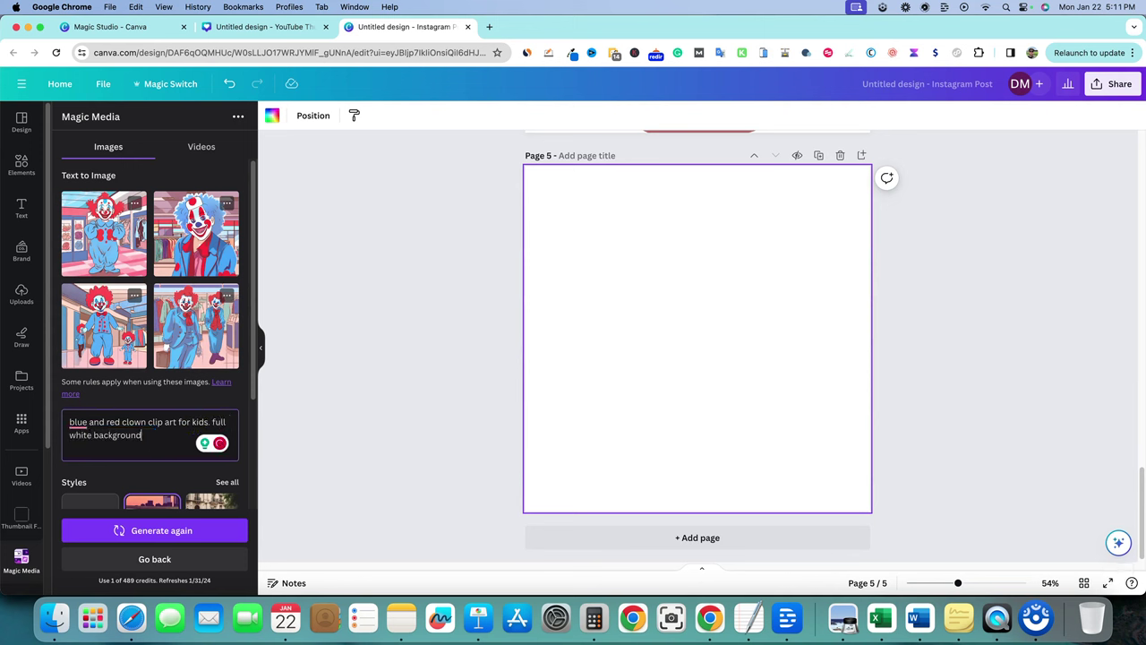
pyautogui.scroll(-3, 176, 517)
pyautogui.click(182, 532)
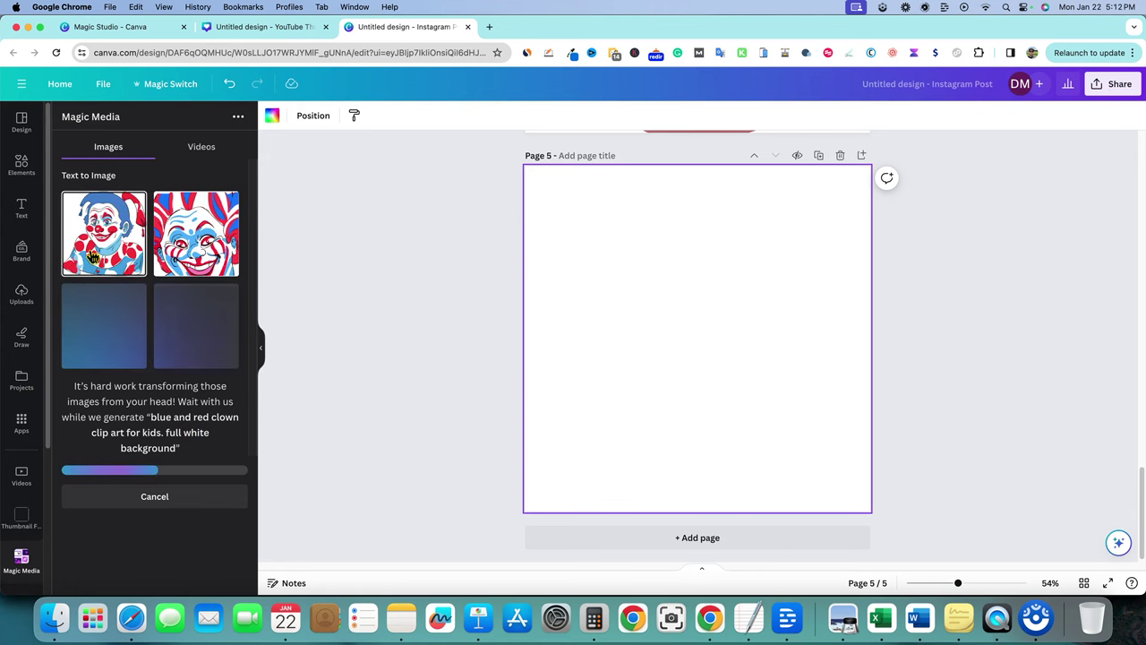
# Fill page 5 with the first white-background clown, put the fourth on page 6, add page 7.
pyautogui.click(103, 257)
pyautogui.moveTo(721, 323); pyautogui.dragTo(650, 251)
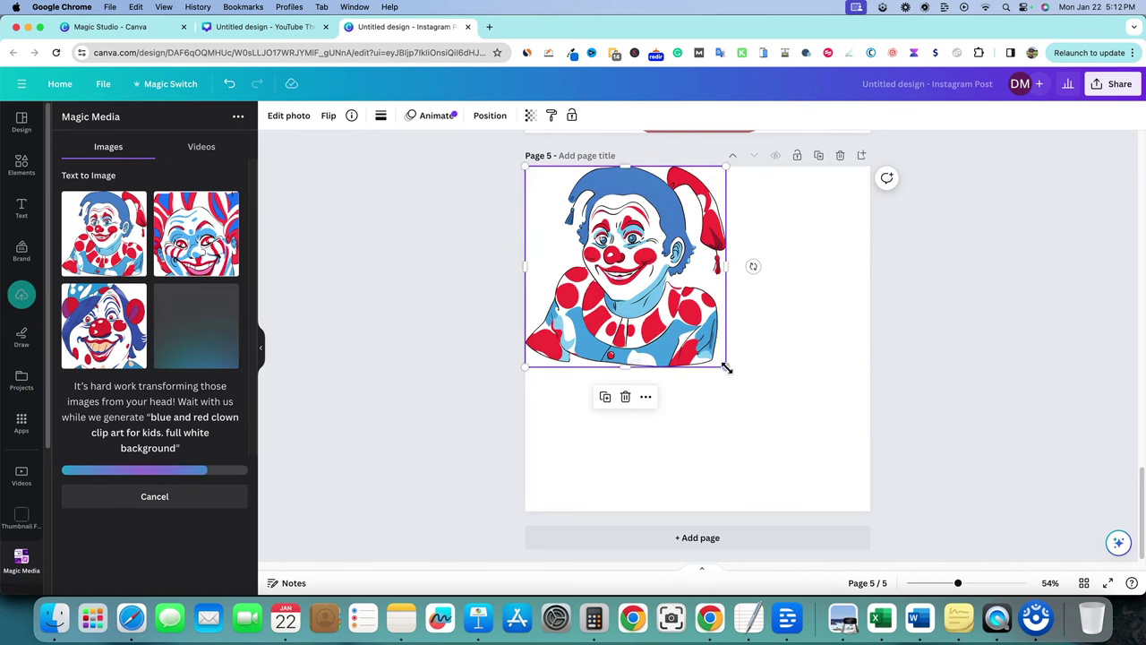
pyautogui.moveTo(724, 368); pyautogui.dragTo(867, 529)
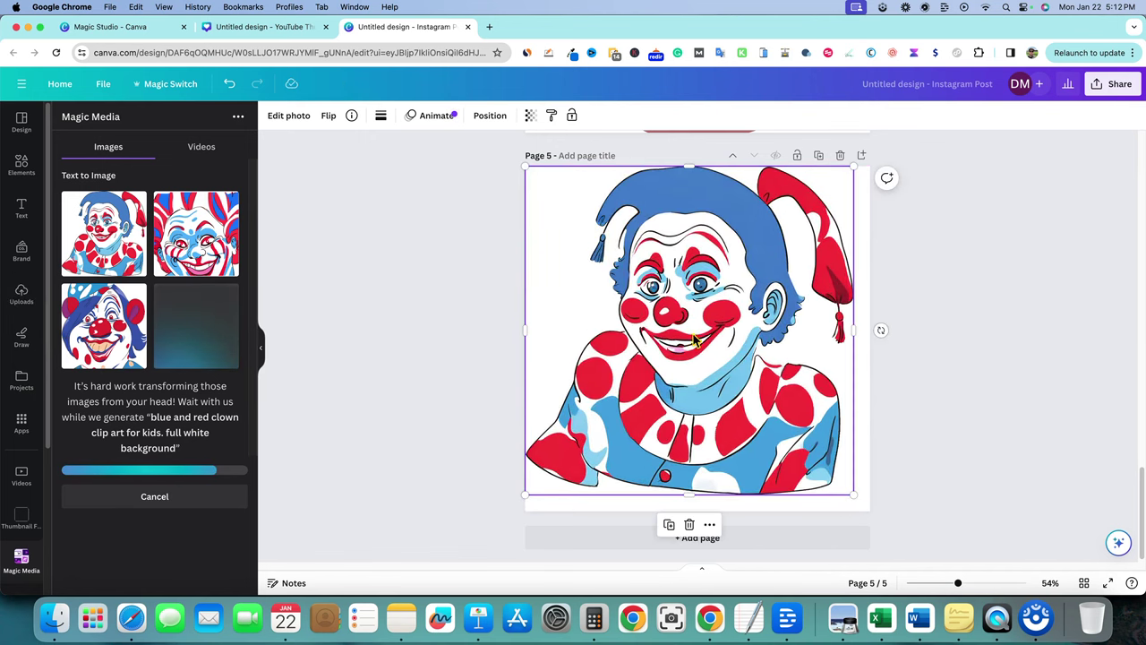
pyautogui.moveTo(661, 320)
pyautogui.mouseDown()
pyautogui.moveTo(702, 345)
pyautogui.moveTo(673, 324)
pyautogui.mouseUp()
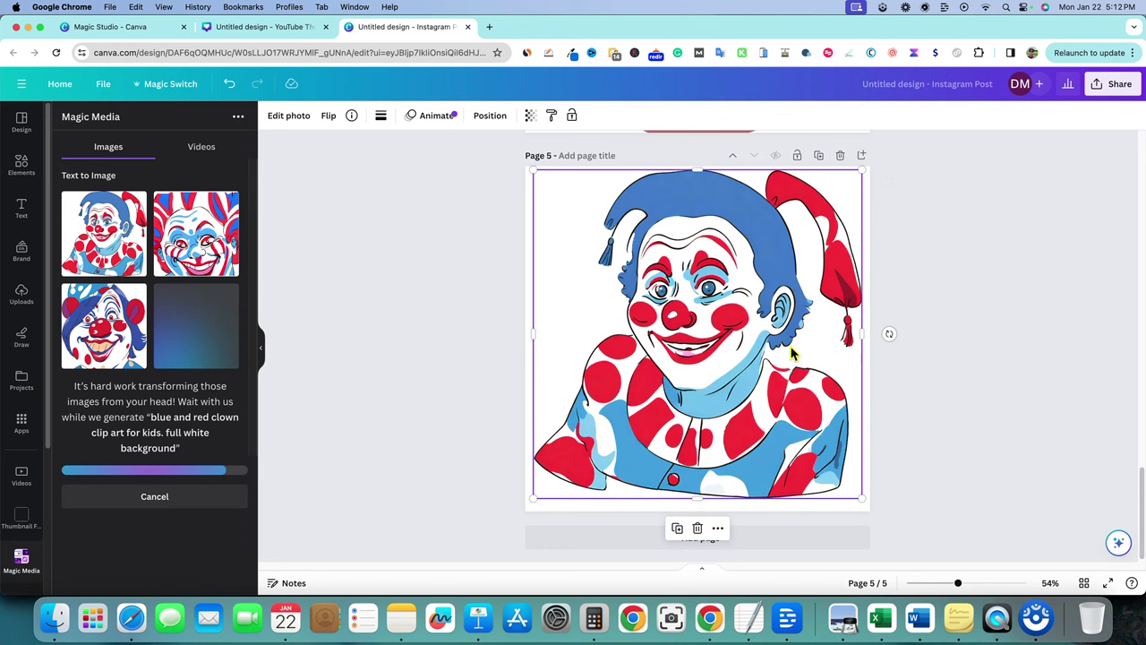
pyautogui.click(923, 361)
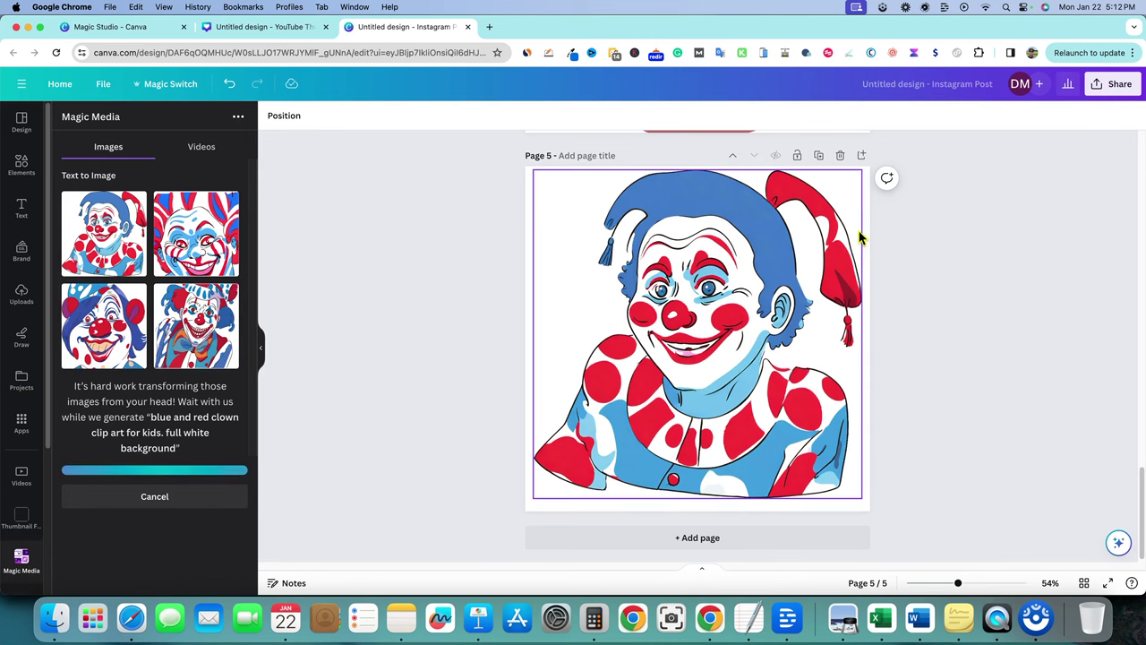
pyautogui.click(862, 158)
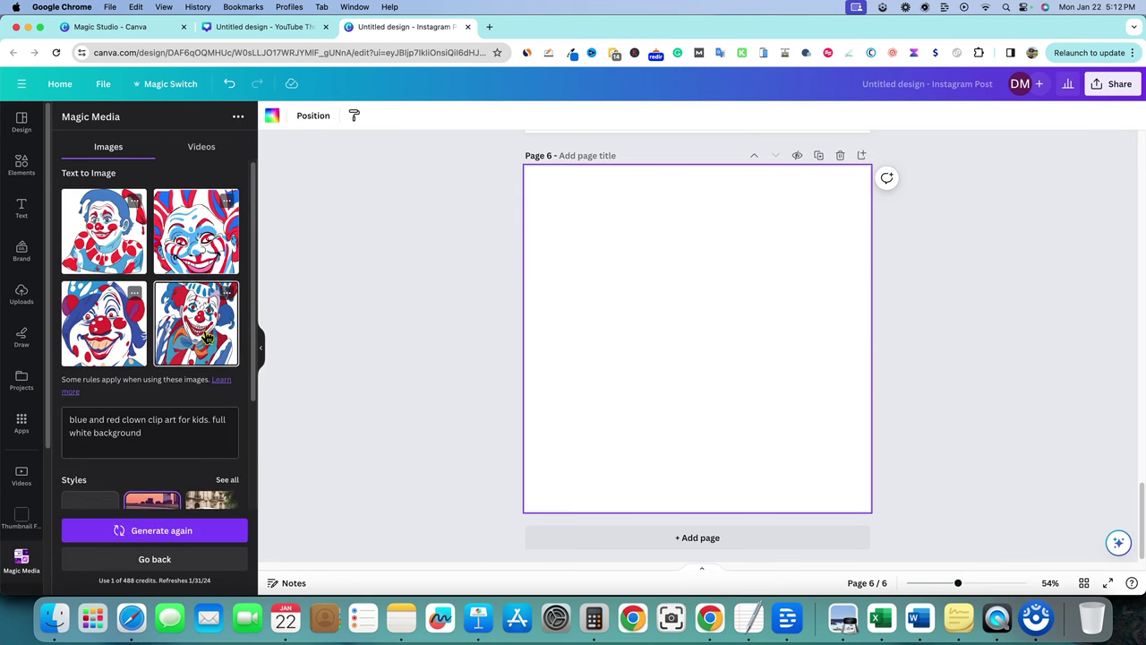
pyautogui.click(197, 333)
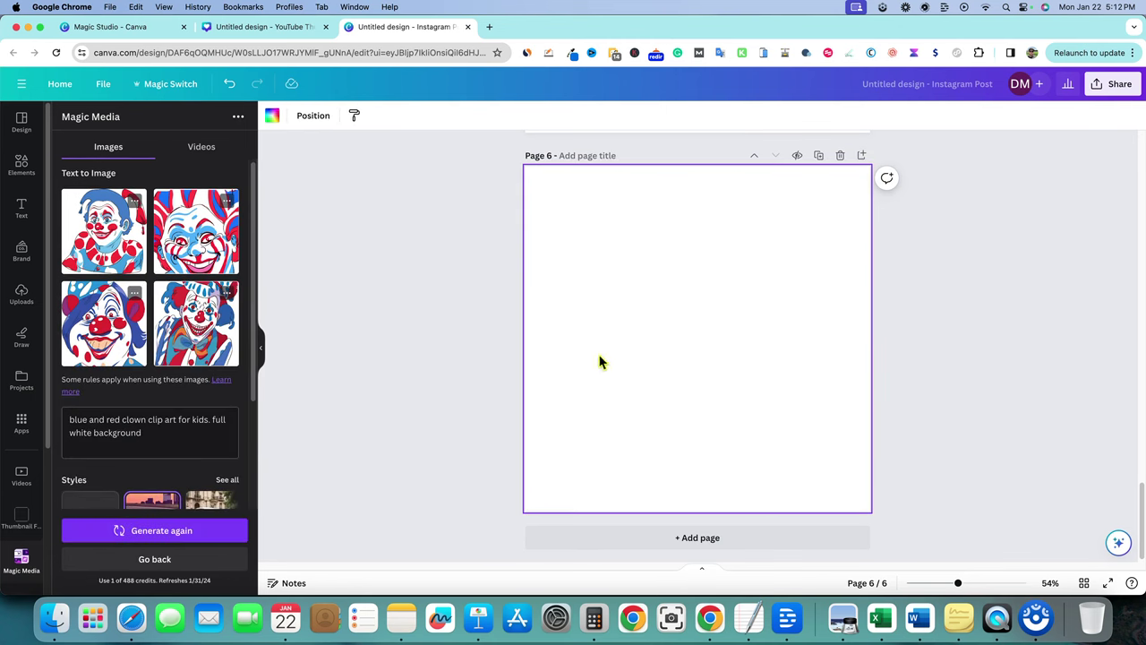
pyautogui.click(947, 400)
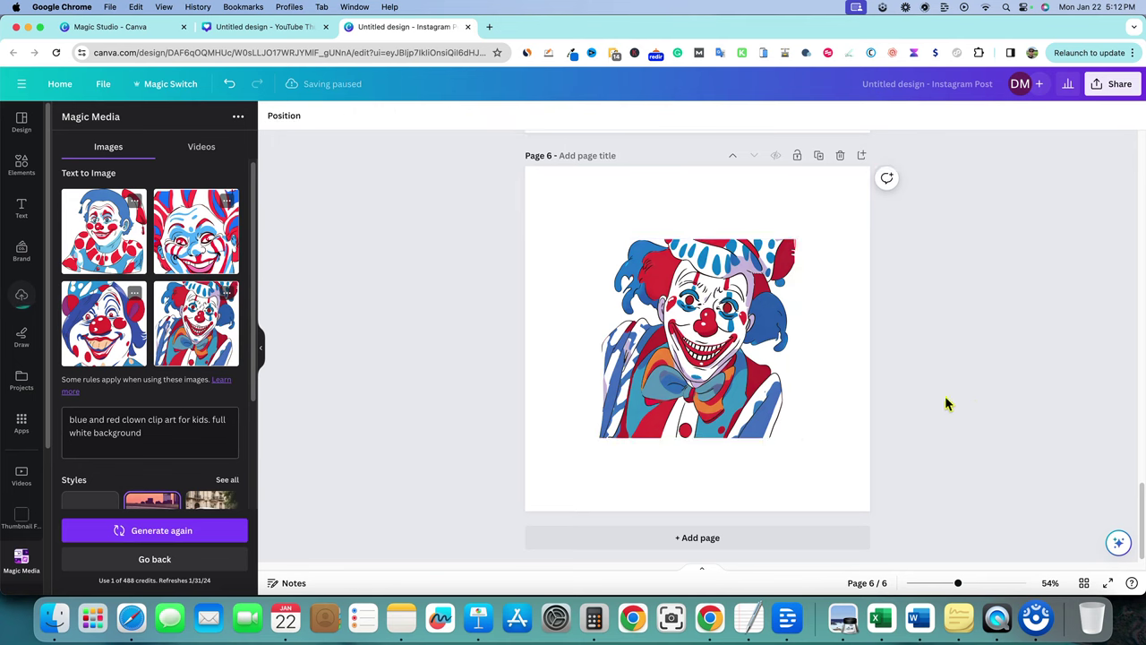
pyautogui.click(860, 156)
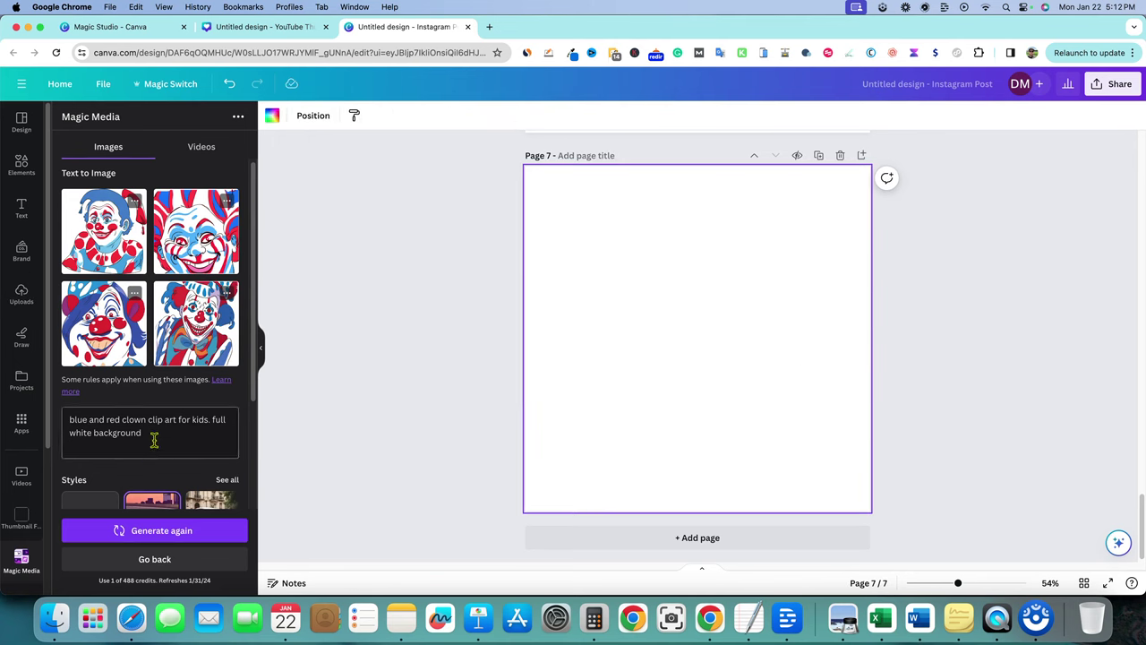
# Show all Magic Media image styles and scroll down to the Fine art styles.
pyautogui.scroll(-3, 155, 438)
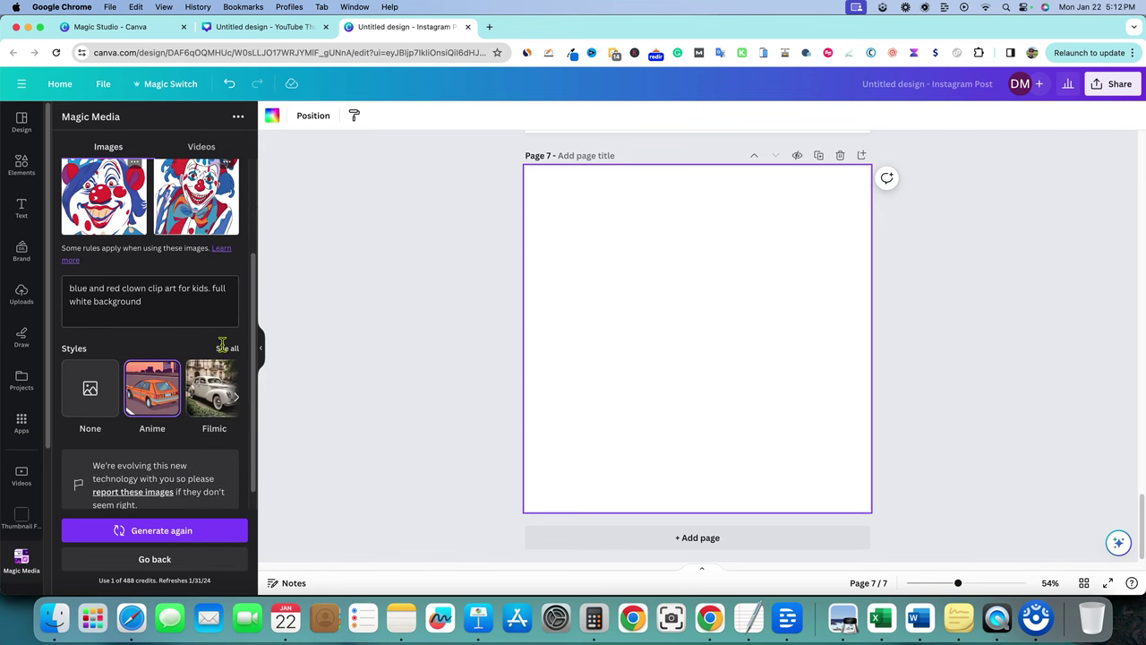
pyautogui.click(223, 349)
pyautogui.scroll(-2, 183, 394)
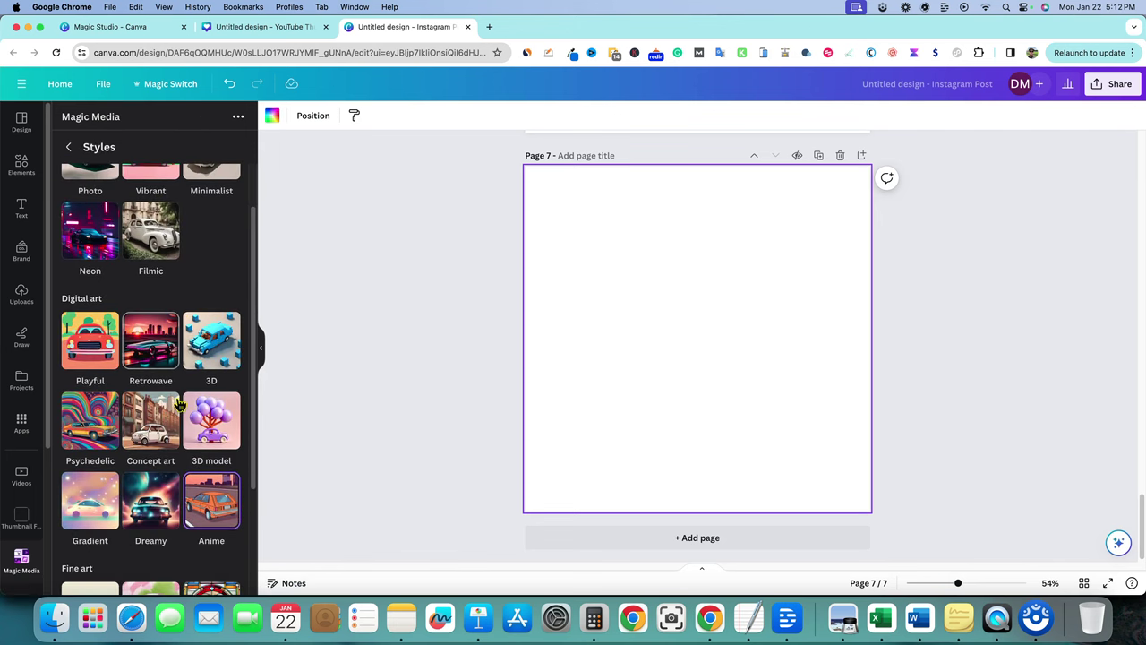
pyautogui.scroll(-1, 179, 405)
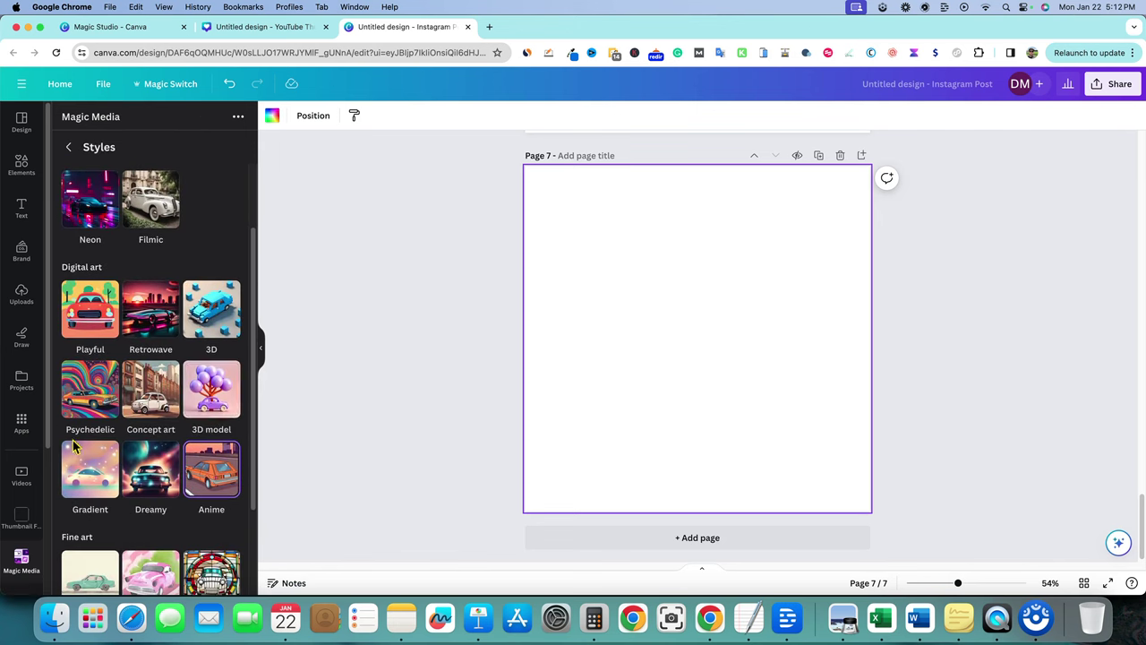
pyautogui.scroll(-3, 85, 466)
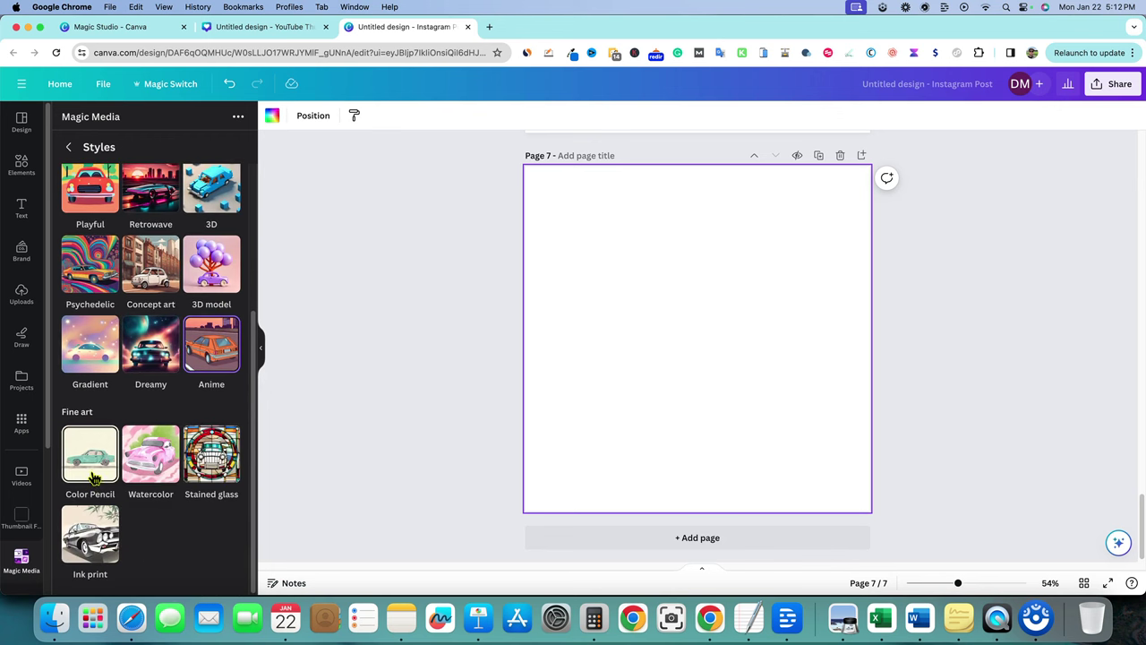
# Regenerate the clowns in Ink print style and place the sitting blue-and-red balloon clown on page 7.
pyautogui.click(90, 542)
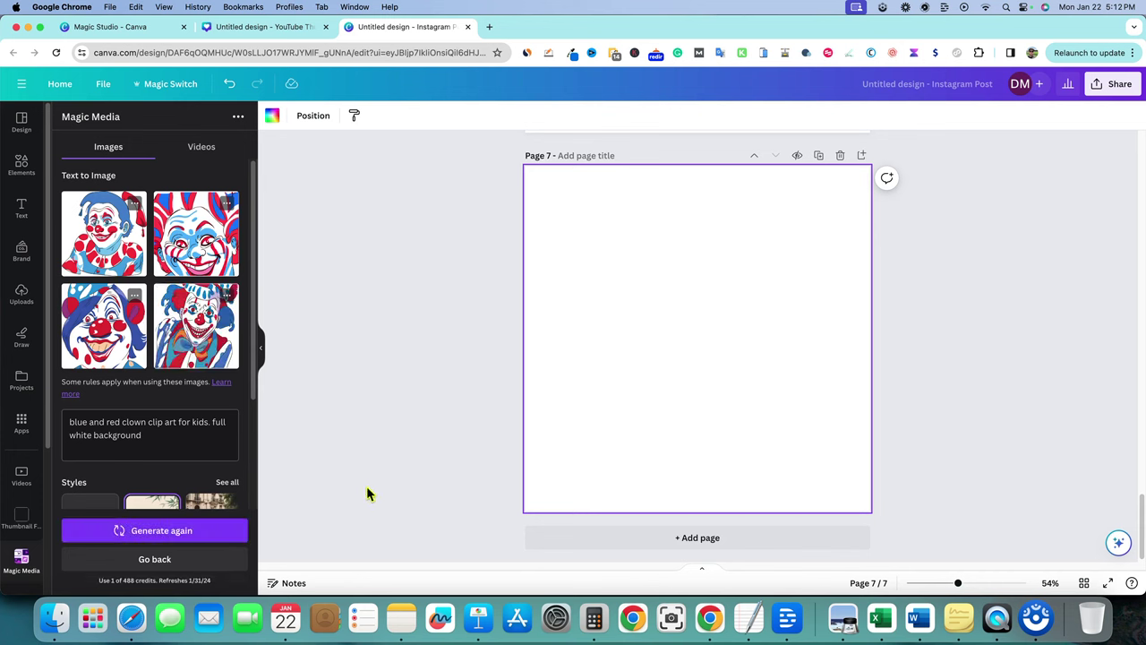
pyautogui.click(189, 534)
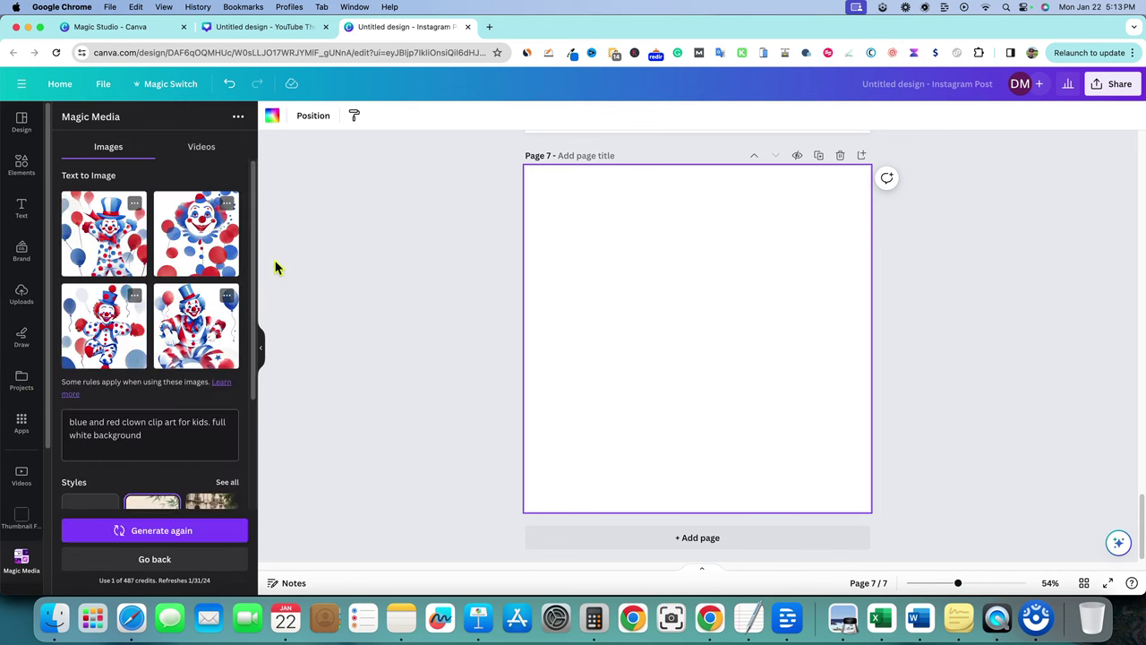
pyautogui.click(140, 341)
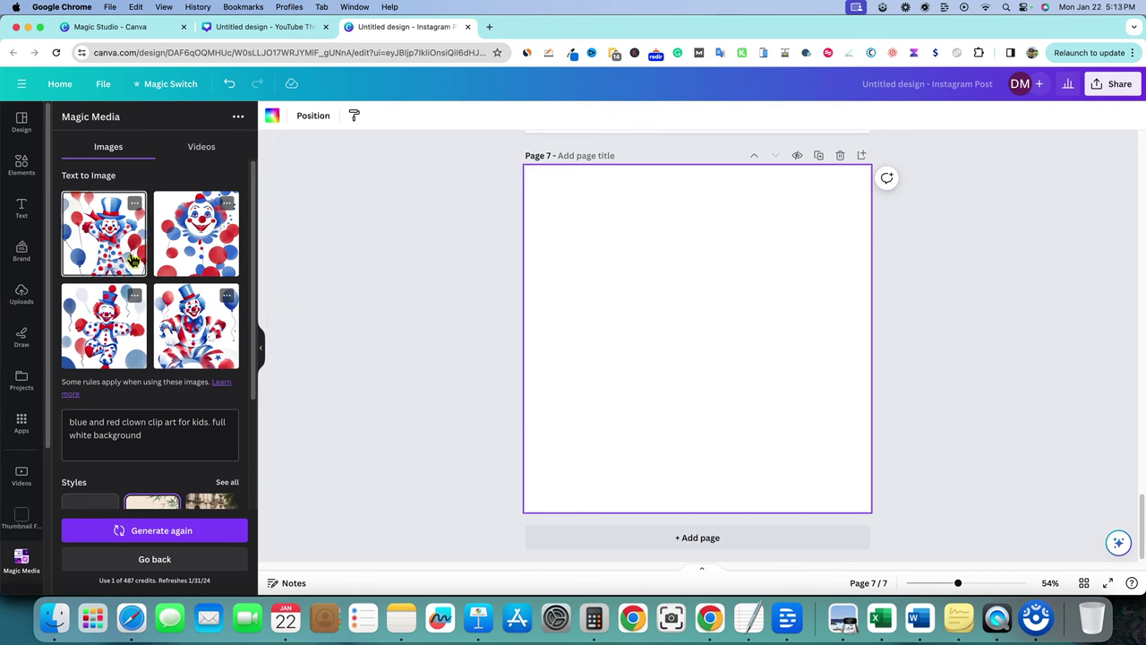
pyautogui.moveTo(726, 343); pyautogui.dragTo(703, 319)
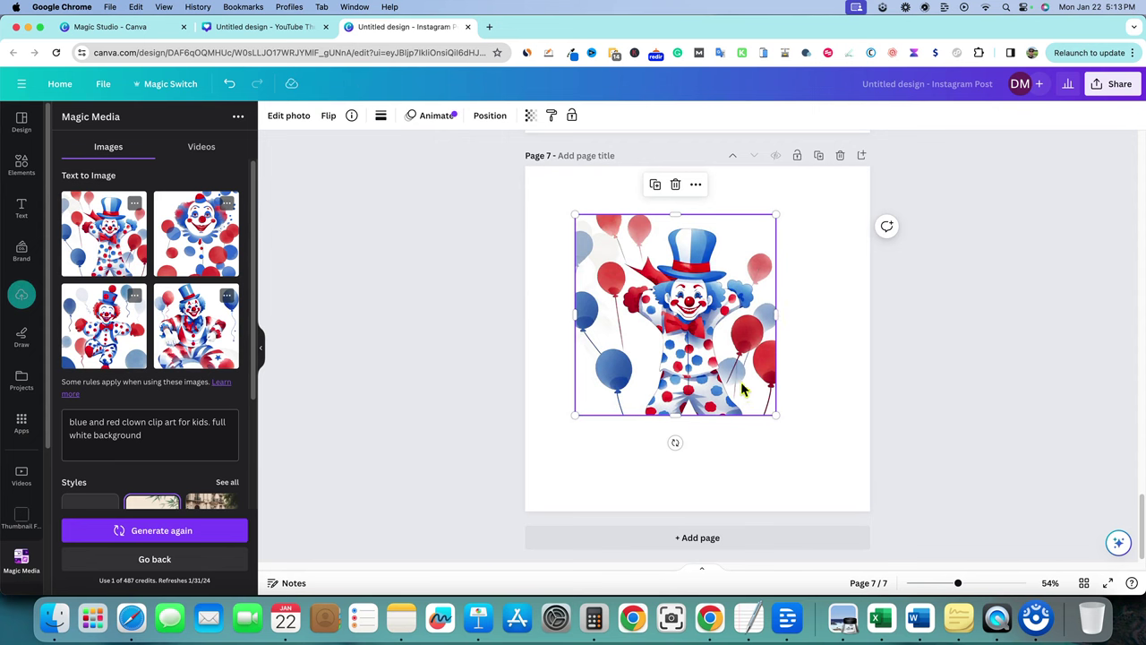
pyautogui.click(196, 331)
pyautogui.moveTo(737, 325); pyautogui.dragTo(739, 326)
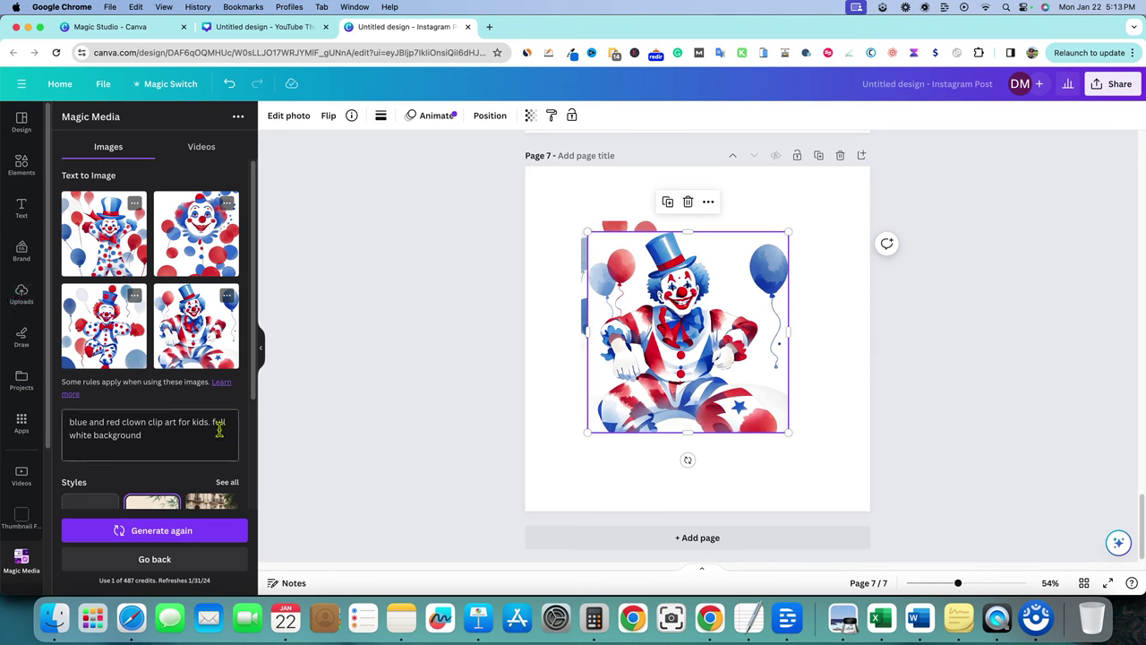
pyautogui.scroll(-1, 185, 440)
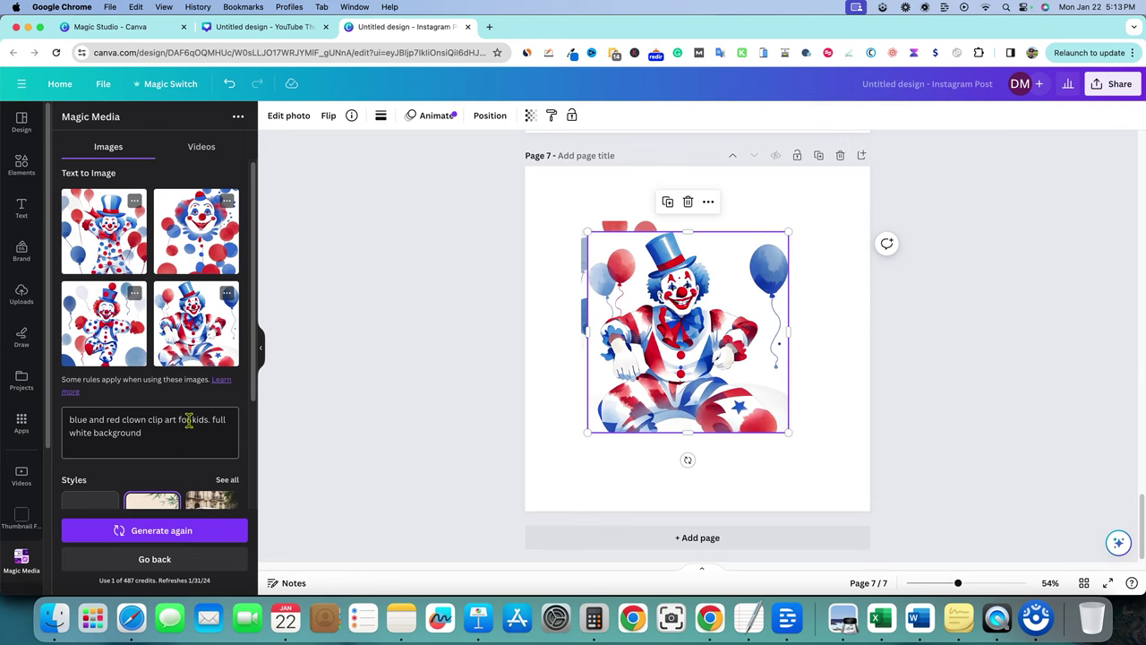
pyautogui.scroll(-3, 185, 440)
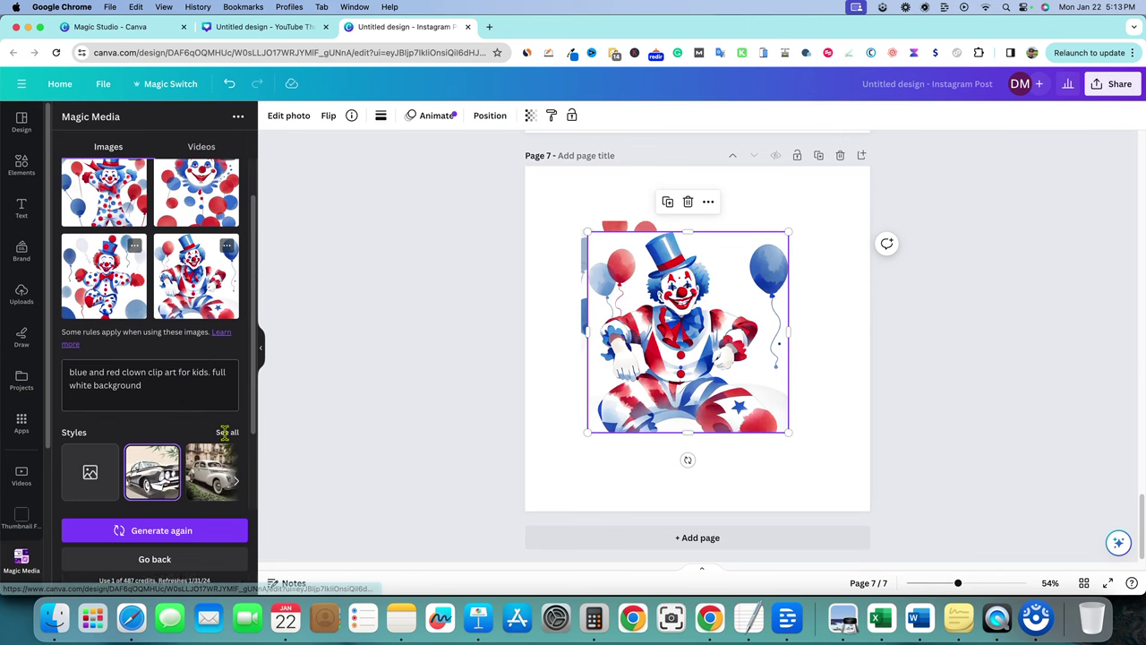
# Choose the Concept art style and generate a new set of clown images.
pyautogui.click(220, 438)
pyautogui.scroll(-1, 215, 466)
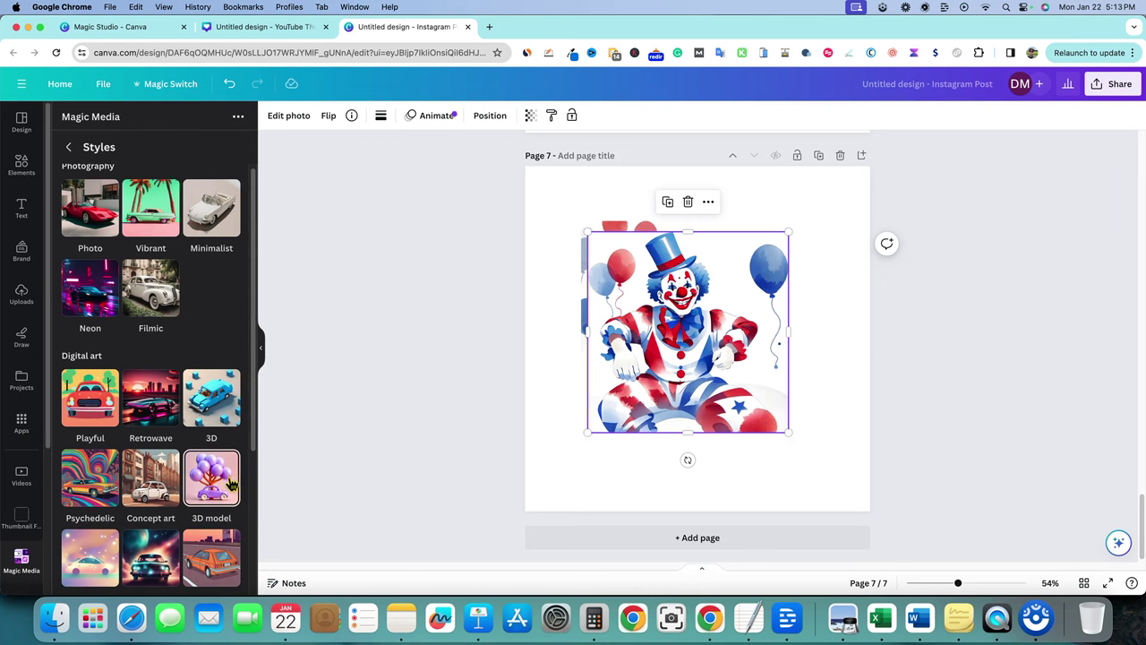
pyautogui.click(166, 488)
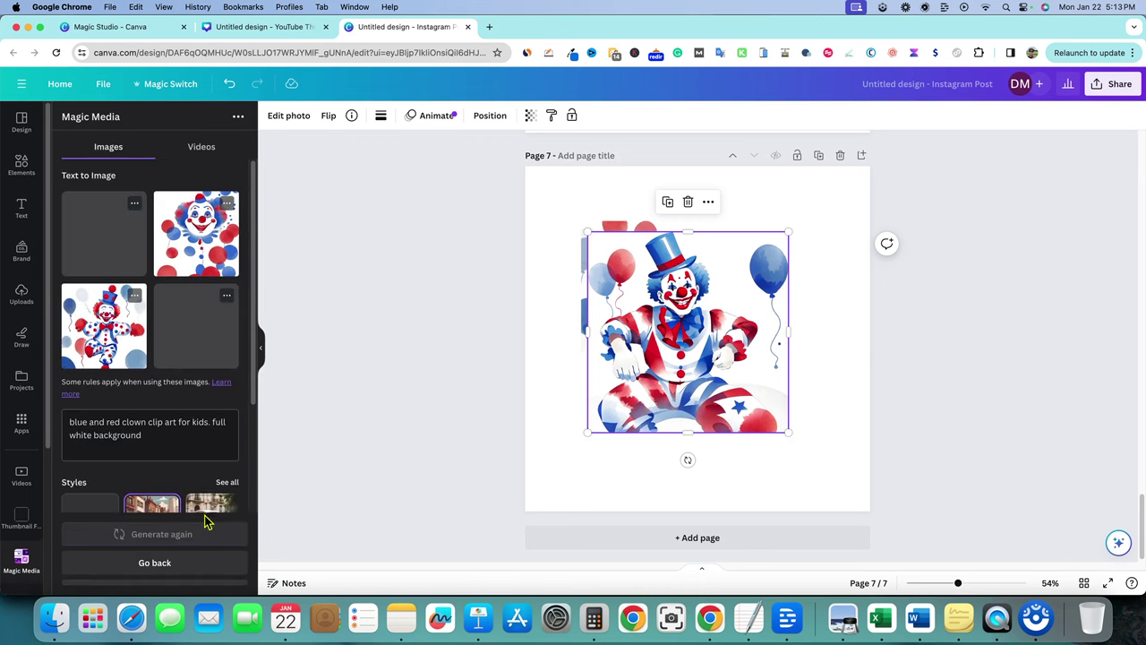
pyautogui.click(188, 536)
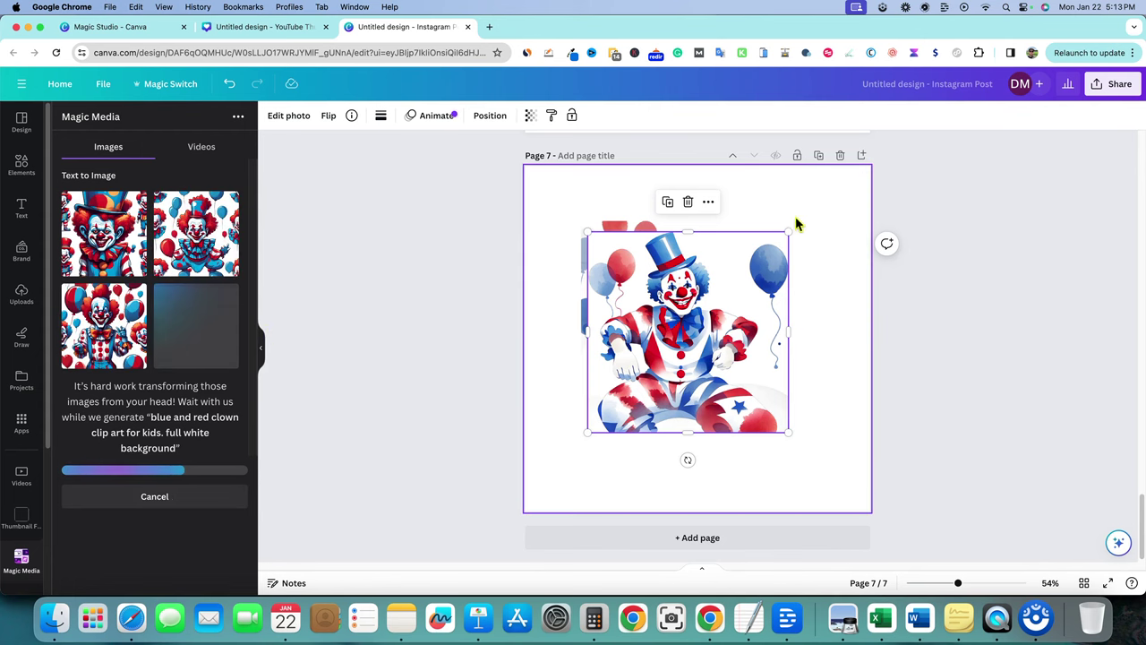
# Add page 8 and enlarge the Concept art top-hat clown to fill it.
pyautogui.click(861, 155)
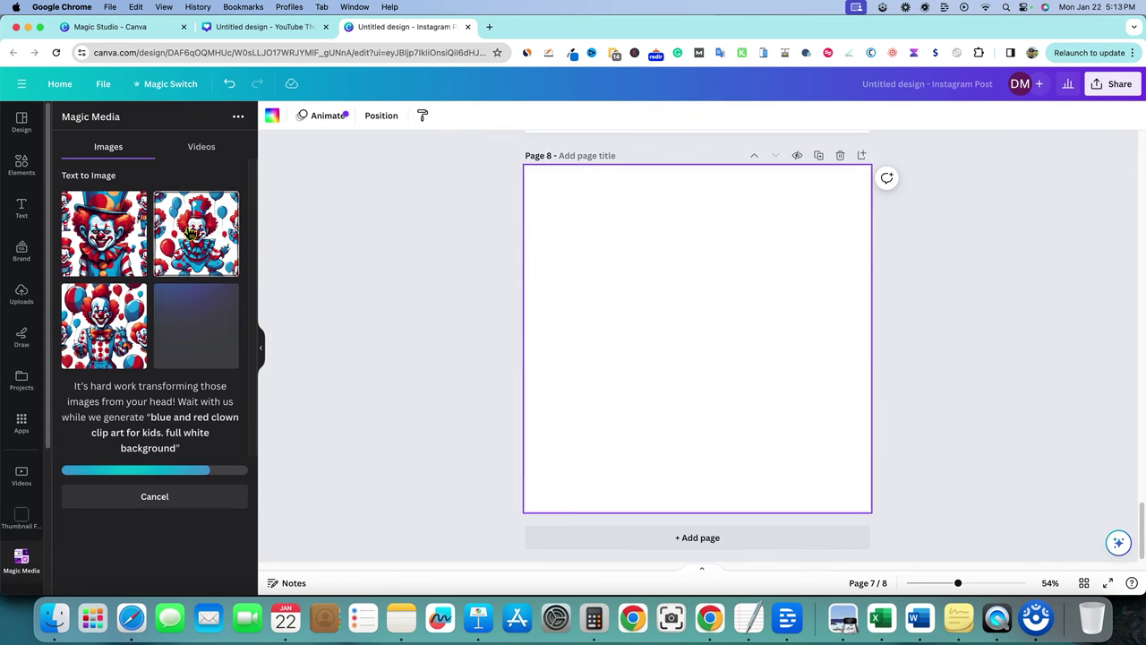
pyautogui.moveTo(677, 325); pyautogui.dragTo(606, 253)
pyautogui.moveTo(726, 367); pyautogui.dragTo(867, 514)
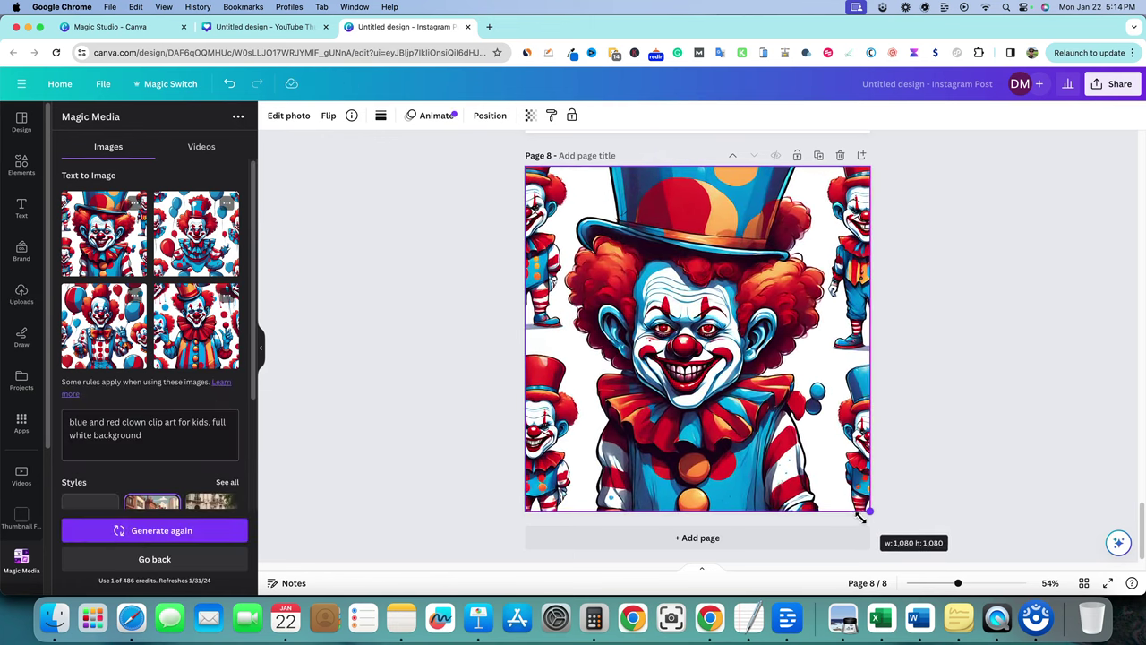
pyautogui.click(937, 463)
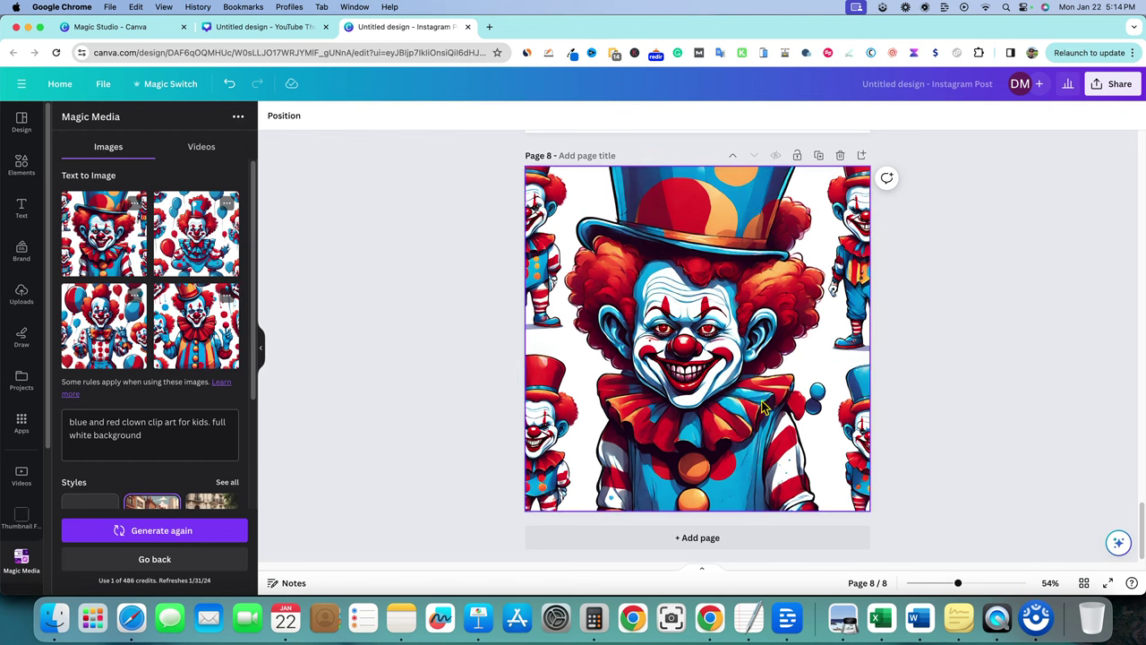
# Review the clown prompt in Magic Media, selecting and then clearing its text.
pyautogui.scroll(-1, 389, 427)
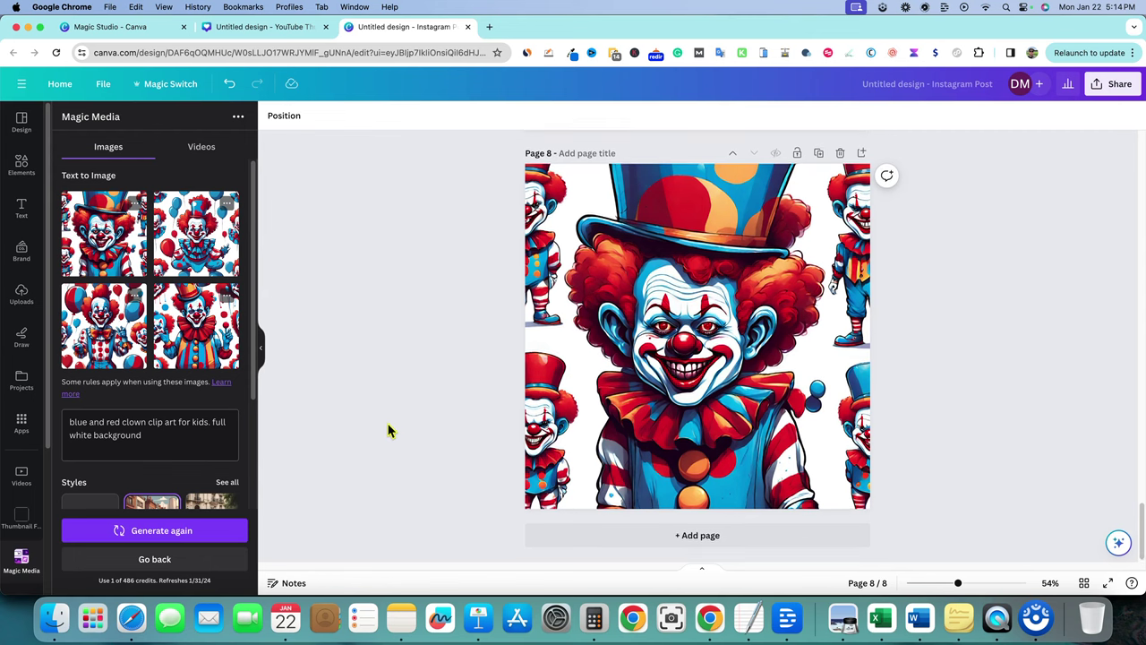
pyautogui.scroll(-5, 212, 478)
pyautogui.scroll(3, 205, 467)
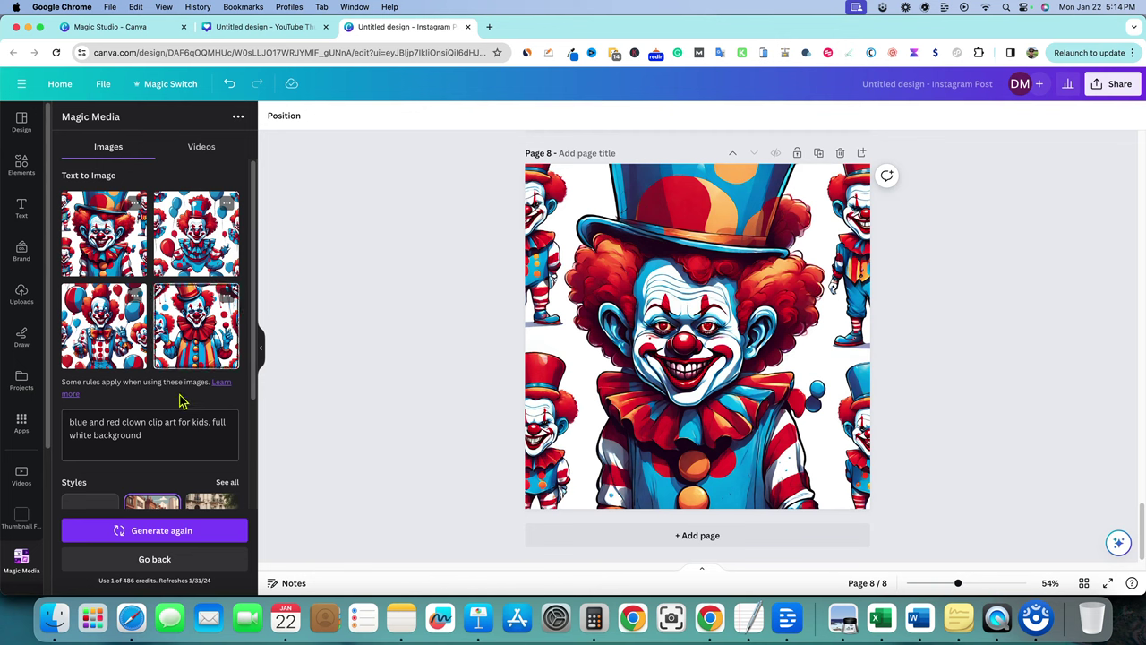
pyautogui.moveTo(142, 436); pyautogui.dragTo(71, 423)
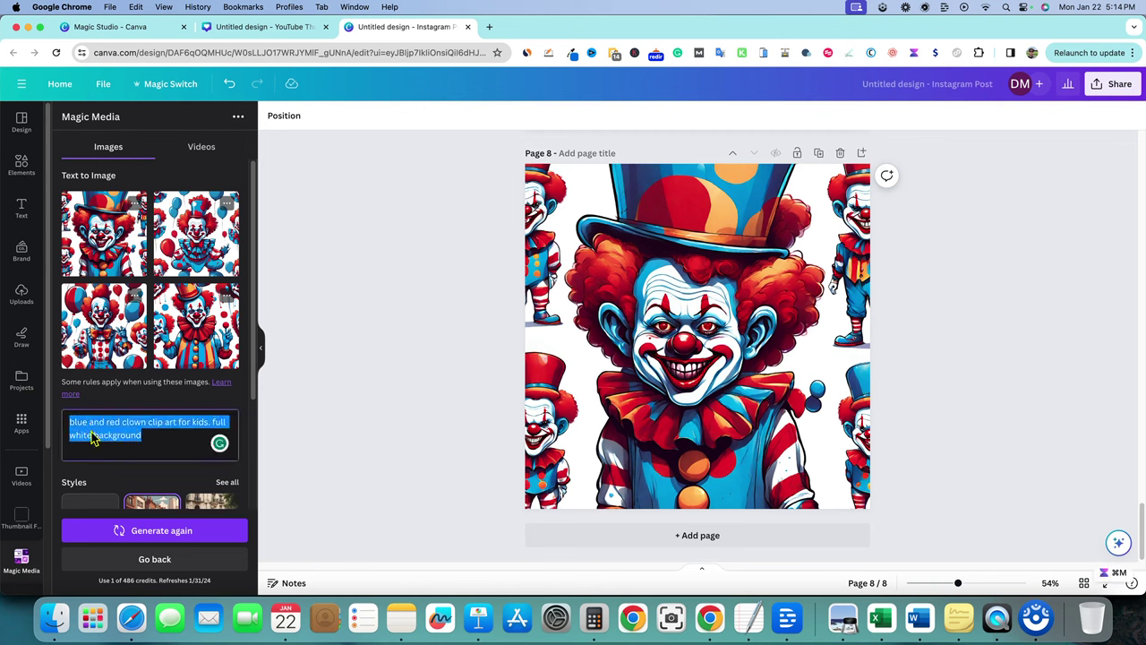
pyautogui.click(175, 445)
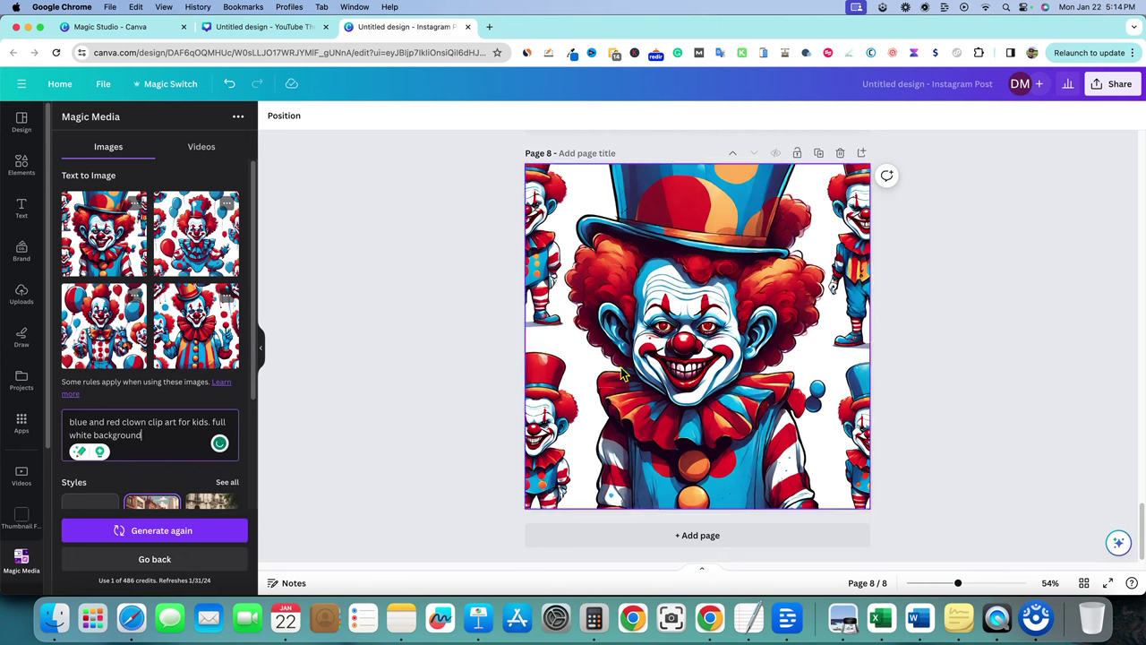
pyautogui.click(328, 423)
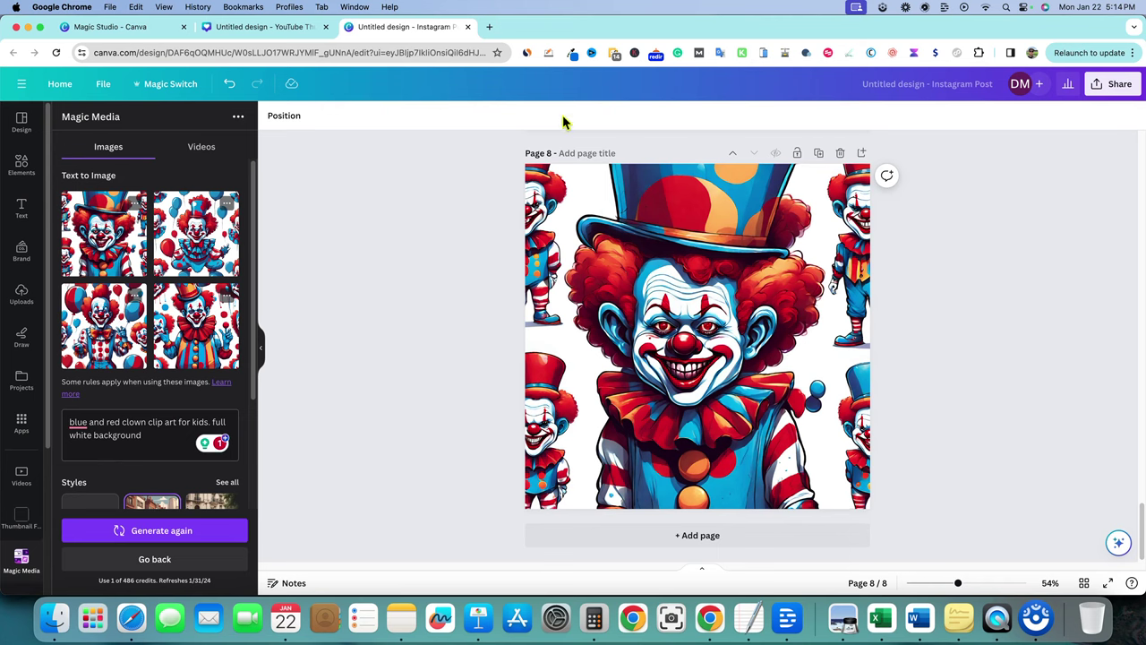
# Open lexica.art in a new browser tab and browse the clip art results.
pyautogui.click(489, 26)
pyautogui.write('lex')
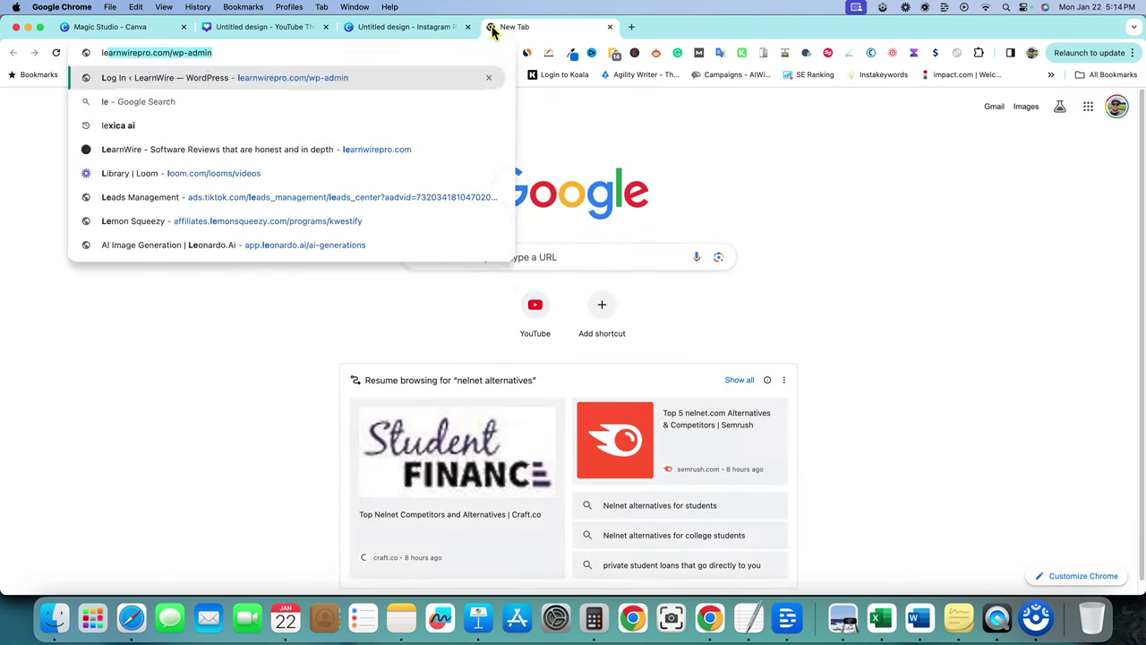
pyautogui.press('Return')
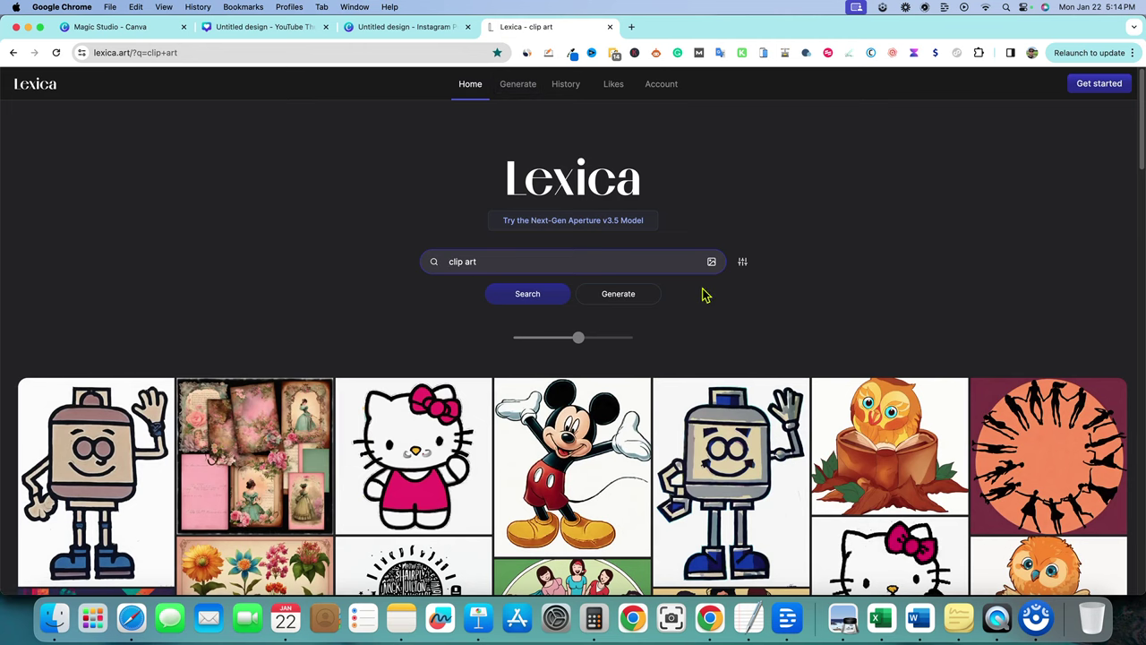
pyautogui.scroll(-5, 644, 340)
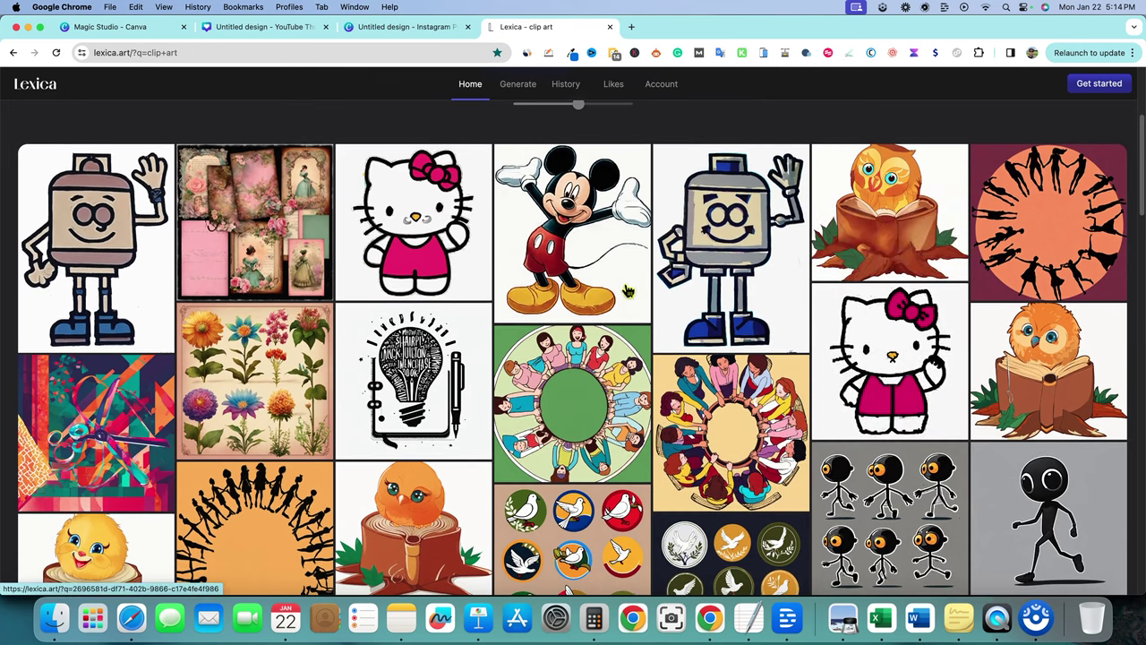
pyautogui.scroll(-3, 608, 458)
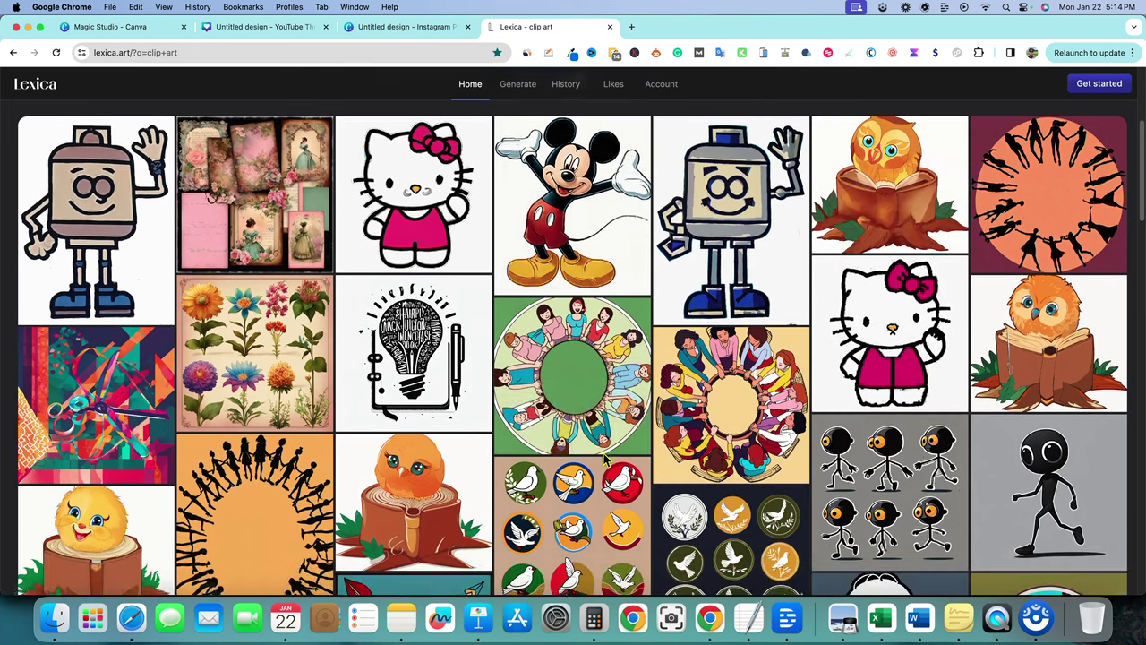
pyautogui.scroll(-5, 607, 458)
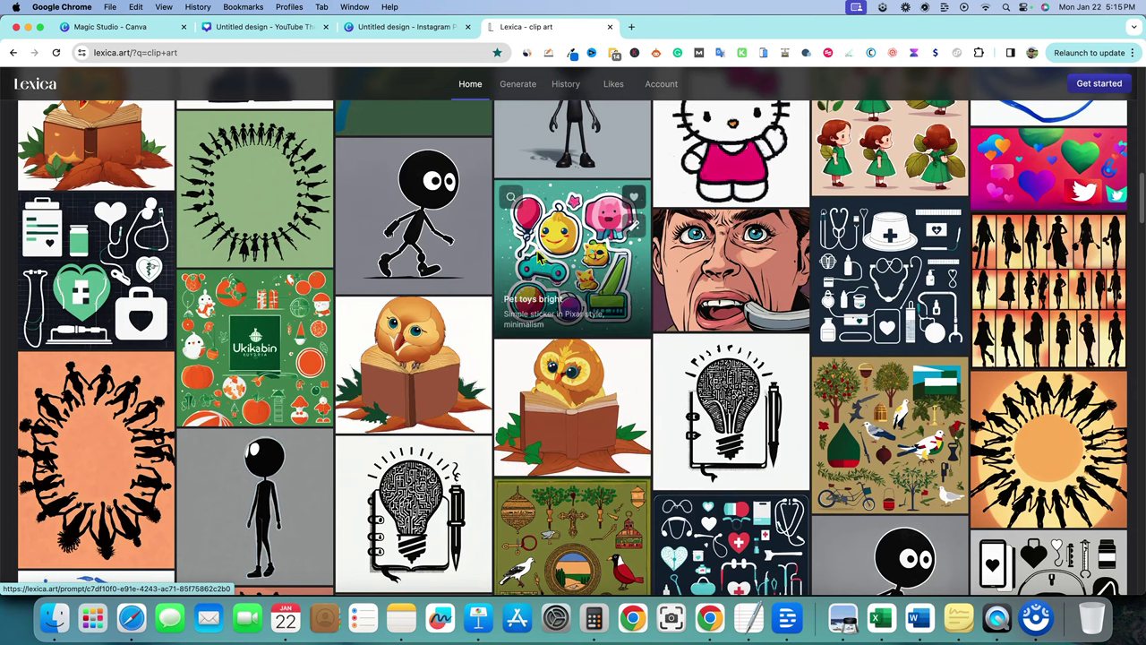
pyautogui.scroll(4, 672, 405)
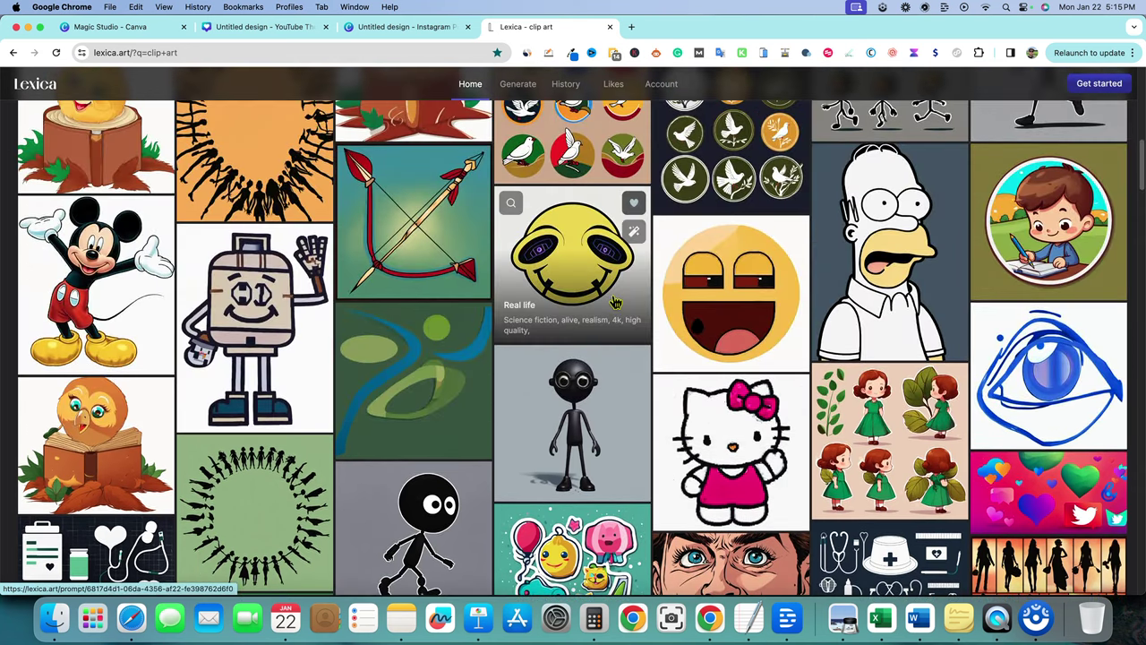
pyautogui.scroll(-1, 589, 283)
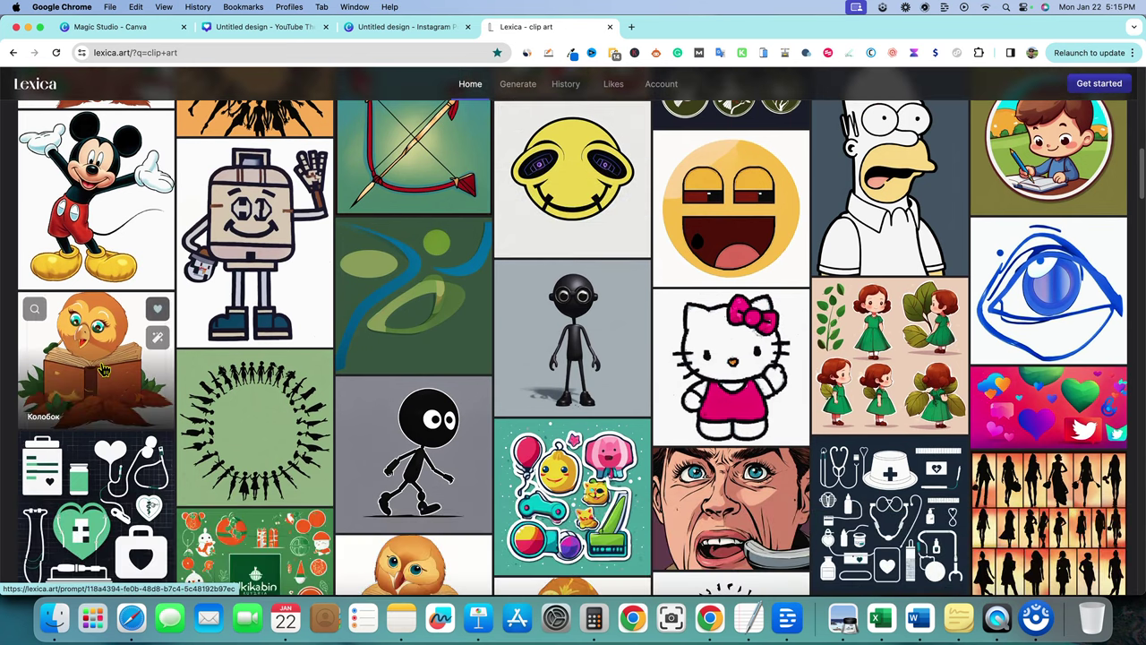
# View the prompts of the owl, Mickey Mouse and cartoon grandpa images, then return to Canva.
pyautogui.click(90, 403)
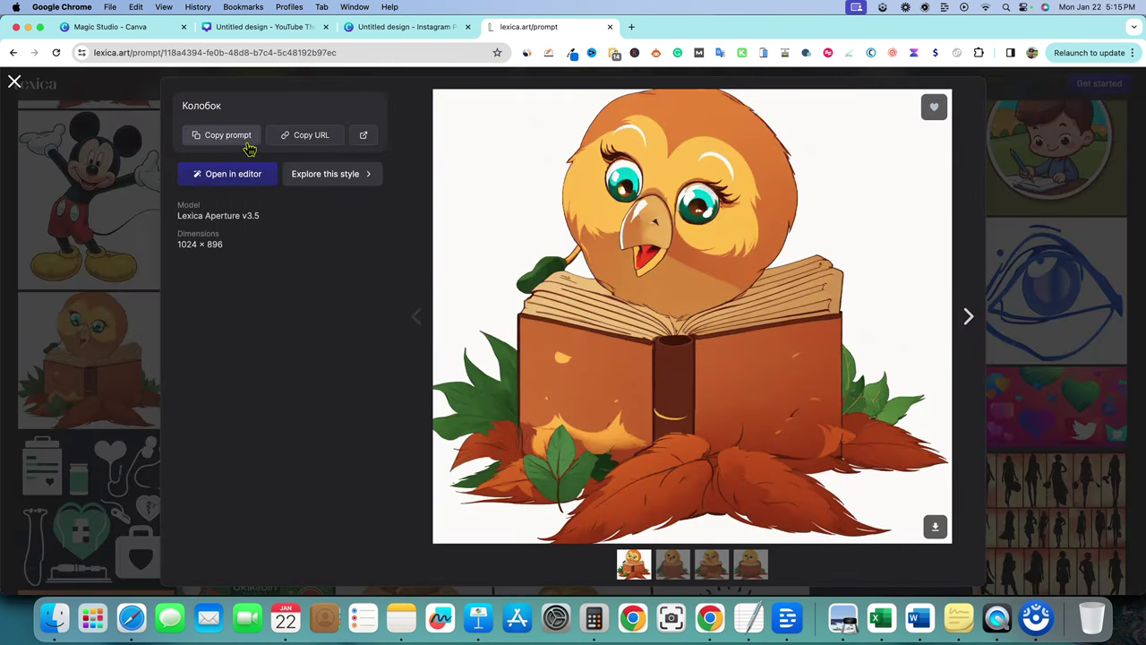
pyautogui.click(122, 260)
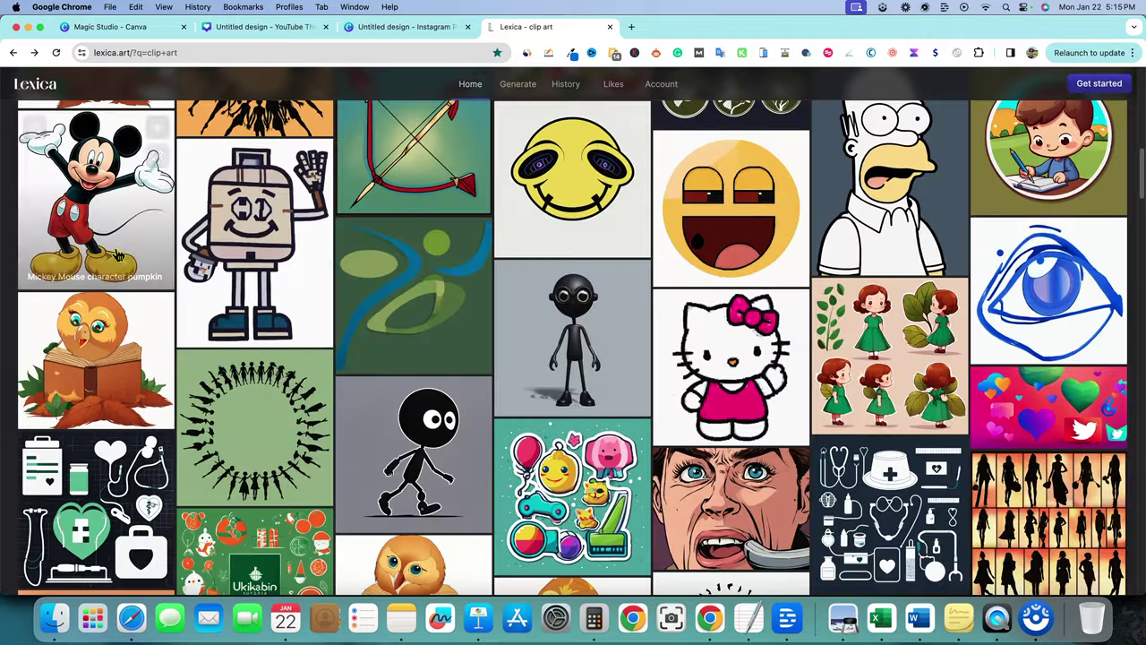
pyautogui.click(122, 224)
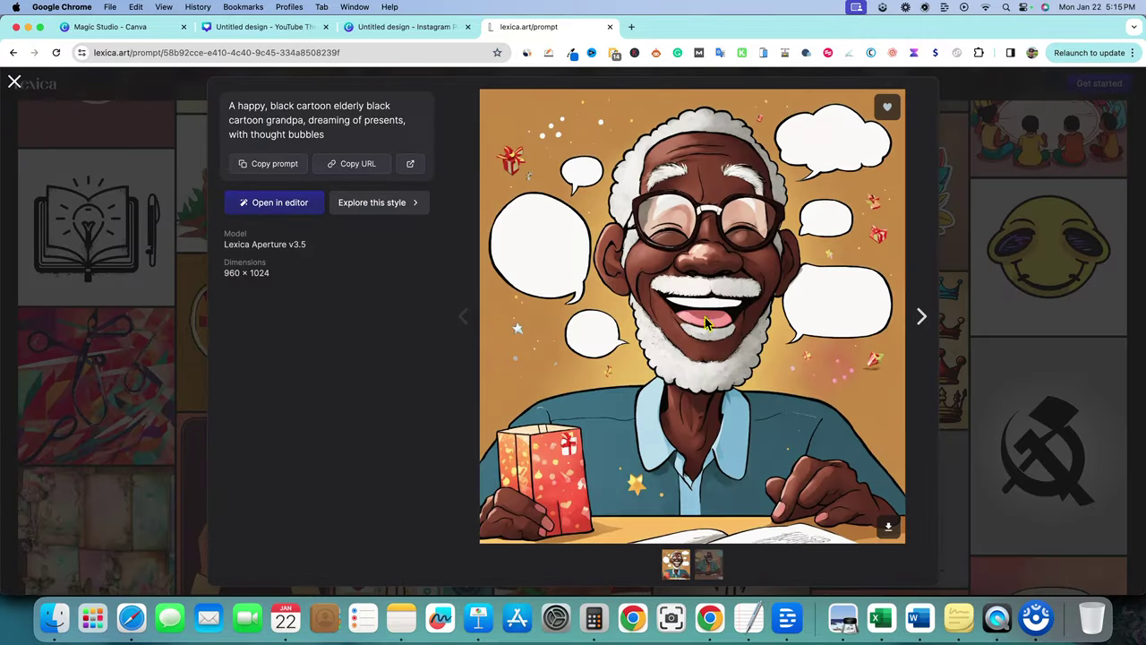
pyautogui.moveTo(309, 120); pyautogui.dragTo(405, 120)
pyautogui.click(367, 134)
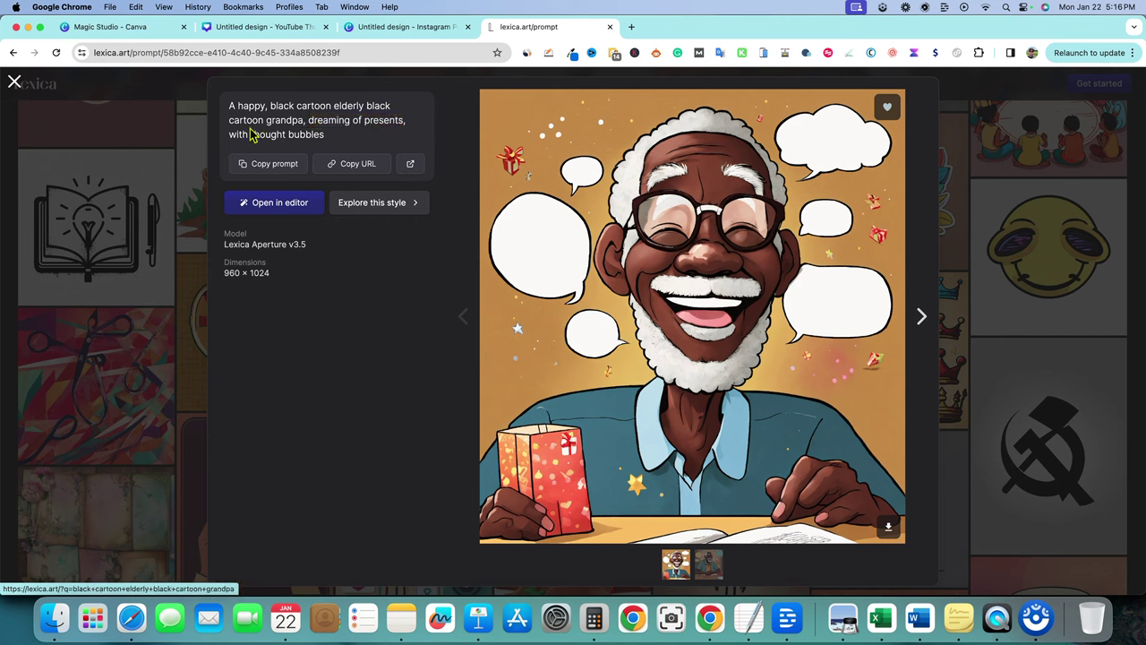
pyautogui.click(391, 32)
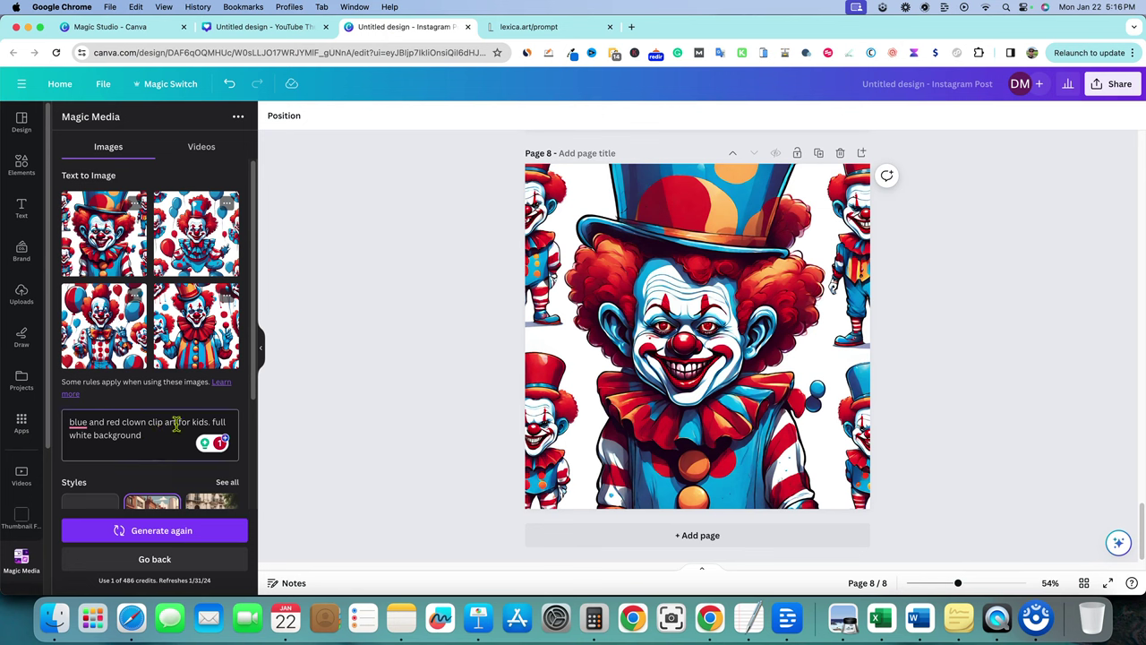
# Change the prompt to 'blue and red clown cartoon for kids' and generate new images.
pyautogui.moveTo(176, 424); pyautogui.dragTo(152, 427)
pyautogui.write('cartoon')
pyautogui.click(175, 534)
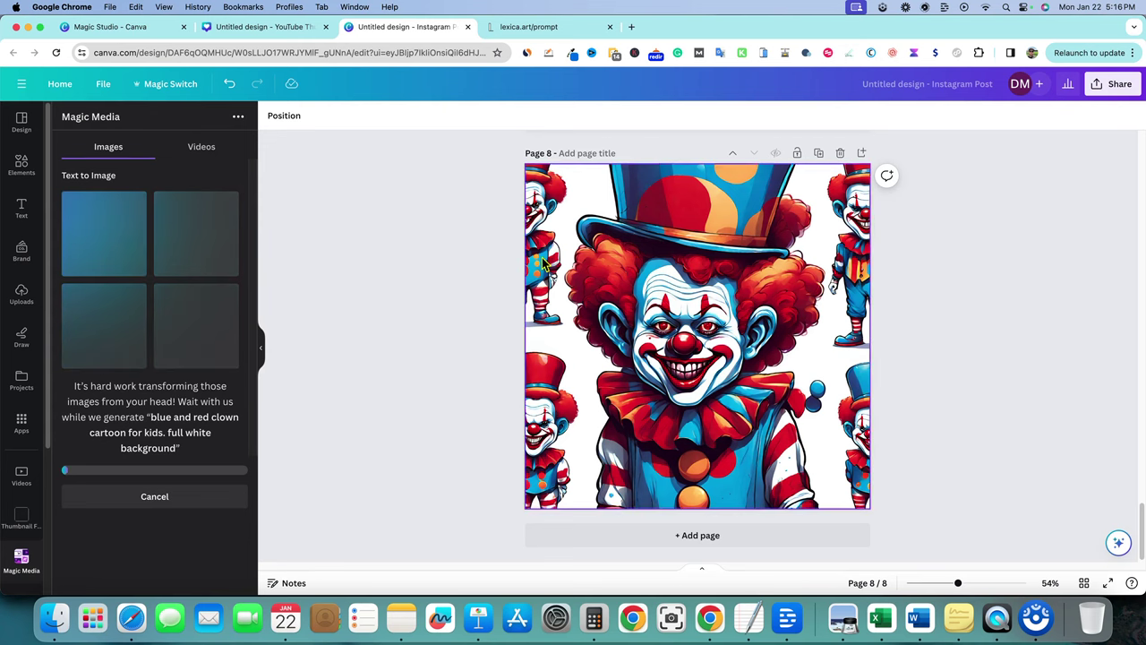
pyautogui.click(574, 26)
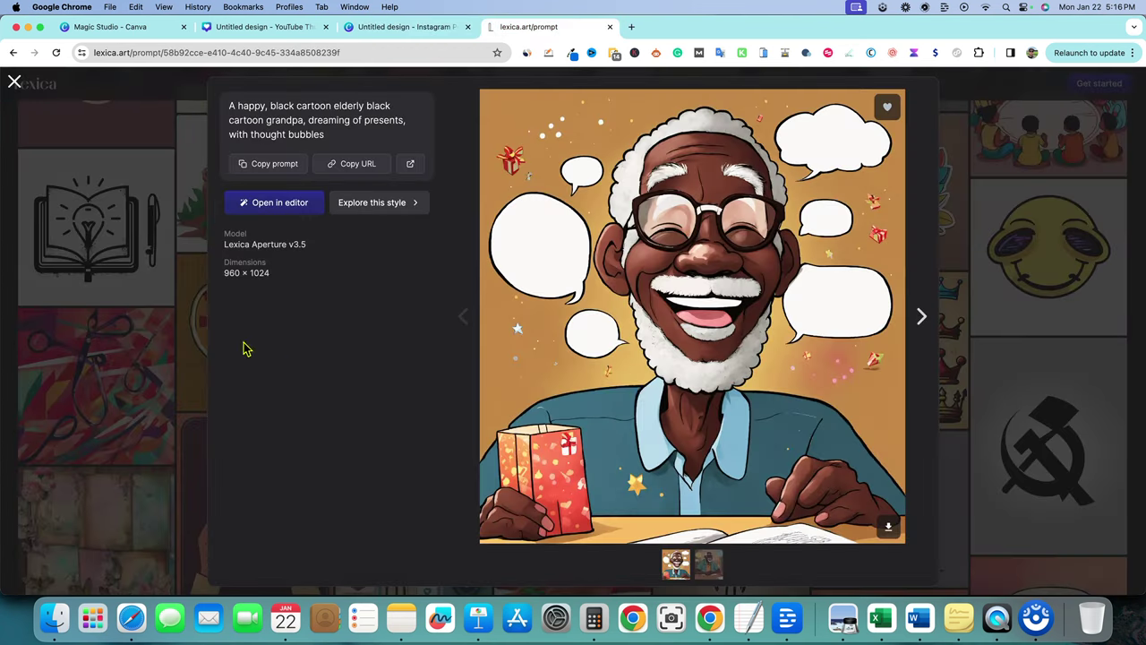
# Copy the prompt of Lexica's short-haired chibi girl image and return to Canva.
pyautogui.click(126, 296)
pyautogui.scroll(-5, 633, 445)
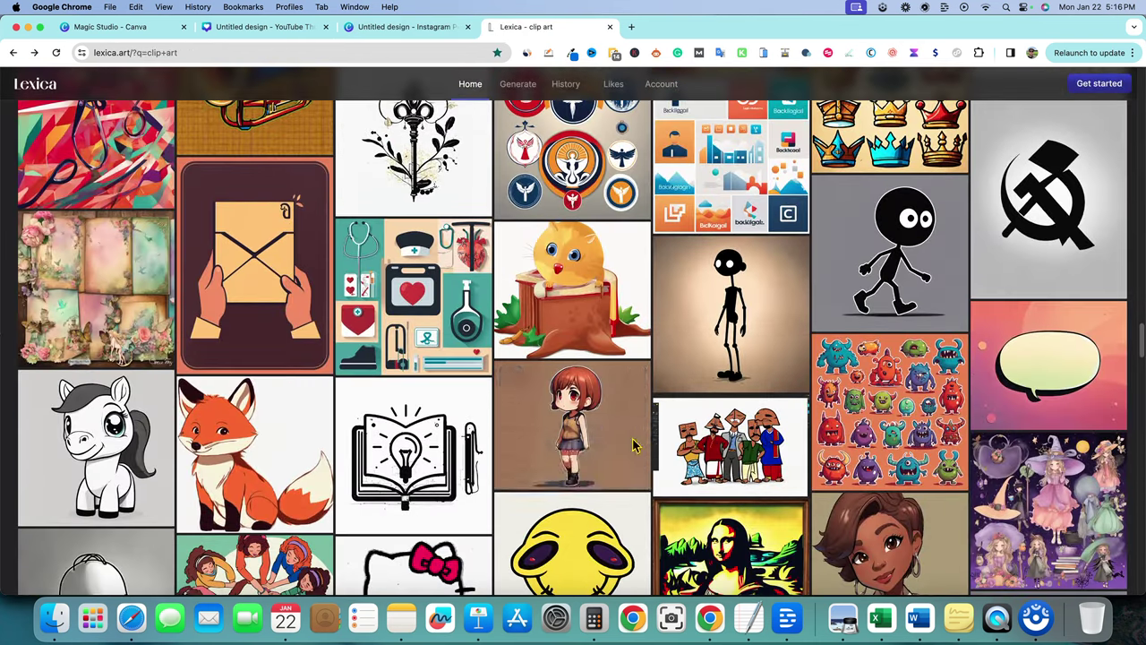
pyautogui.click(575, 435)
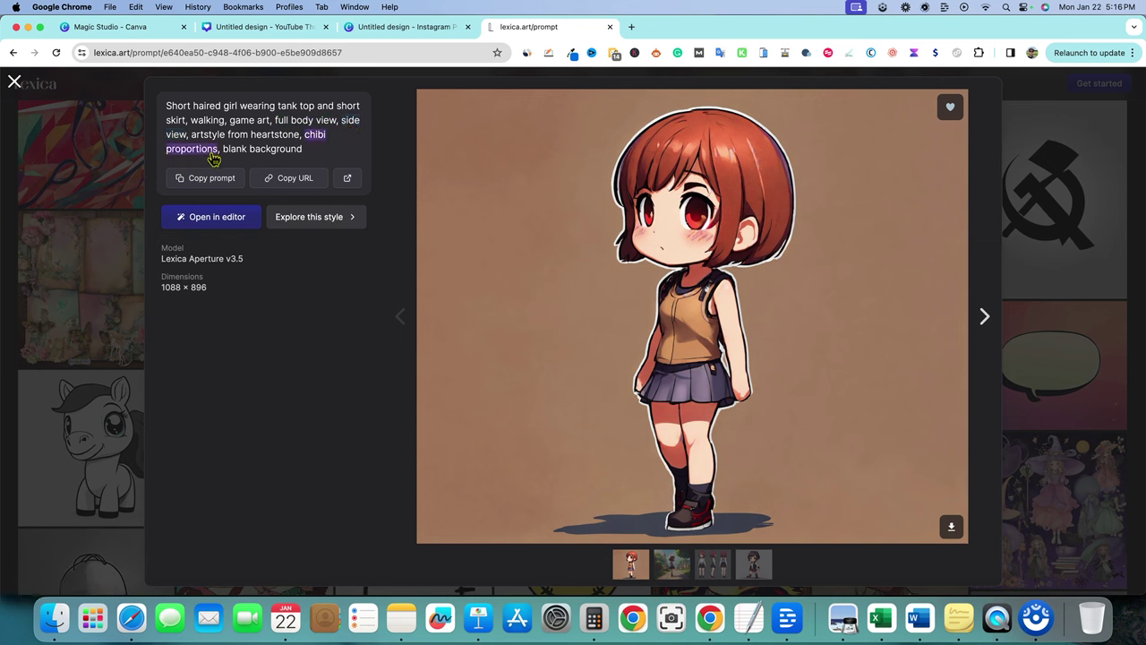
pyautogui.click(222, 179)
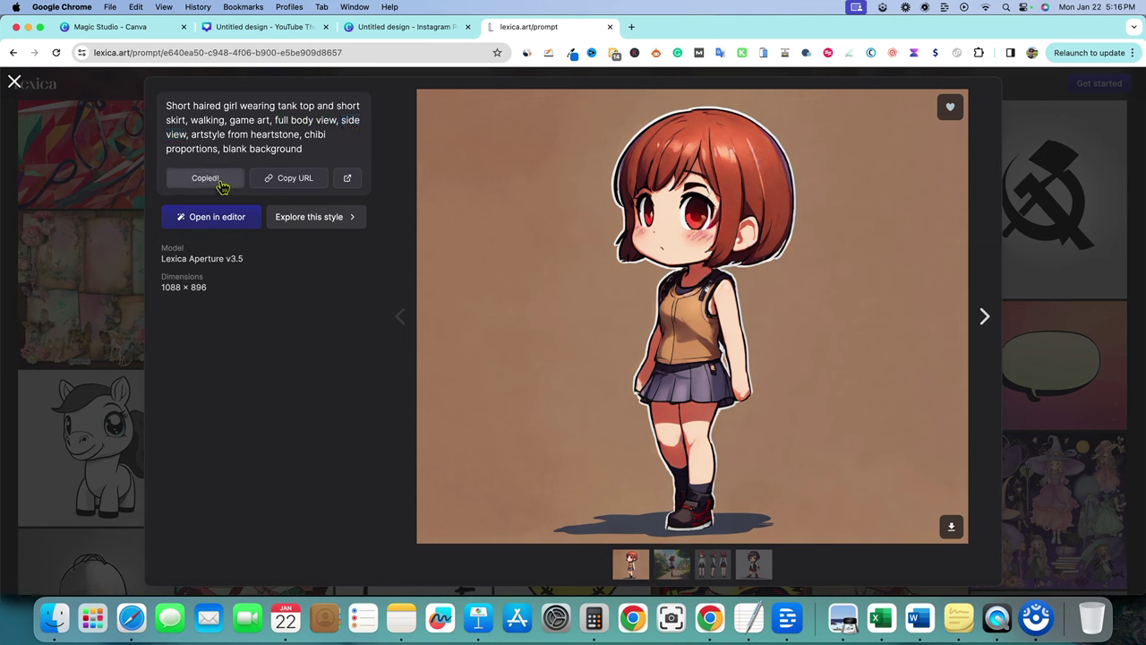
pyautogui.click(407, 31)
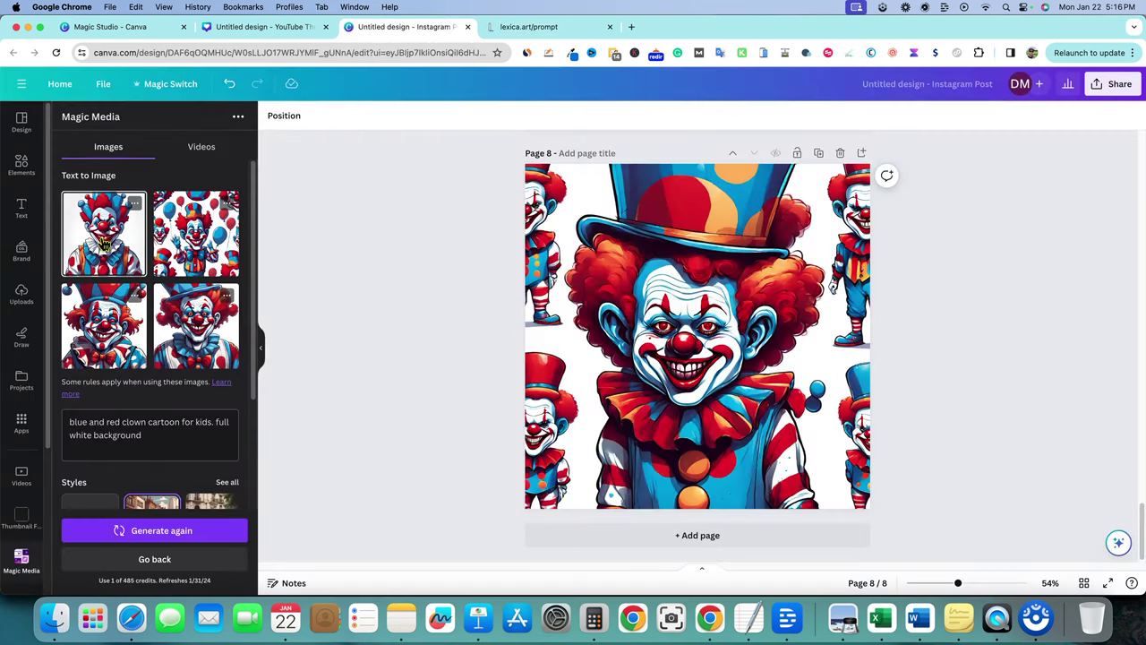
# Add a new blue-and-red cartoon clown to the centre of page 8.
pyautogui.press('super+v')
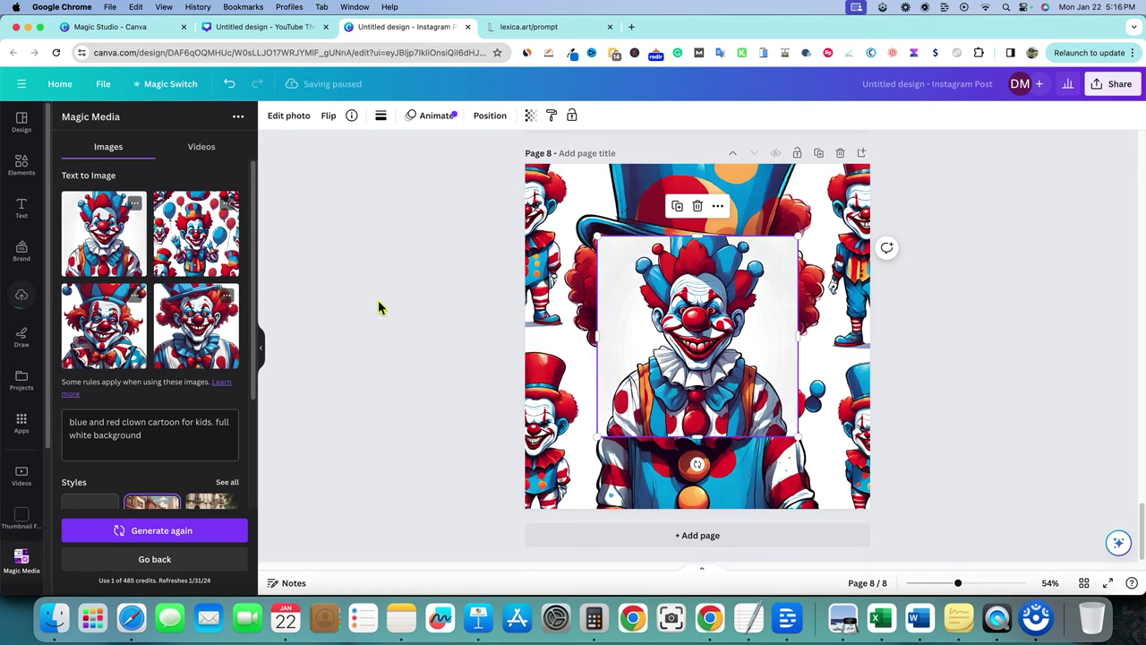
pyautogui.click(296, 331)
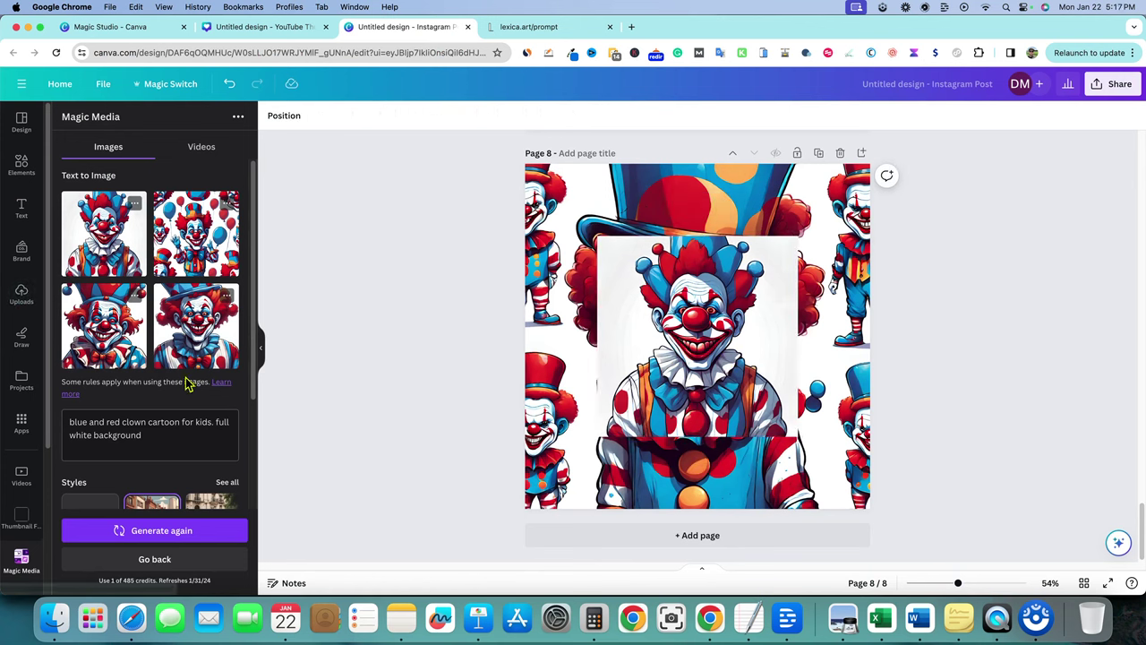
pyautogui.scroll(-3, 199, 387)
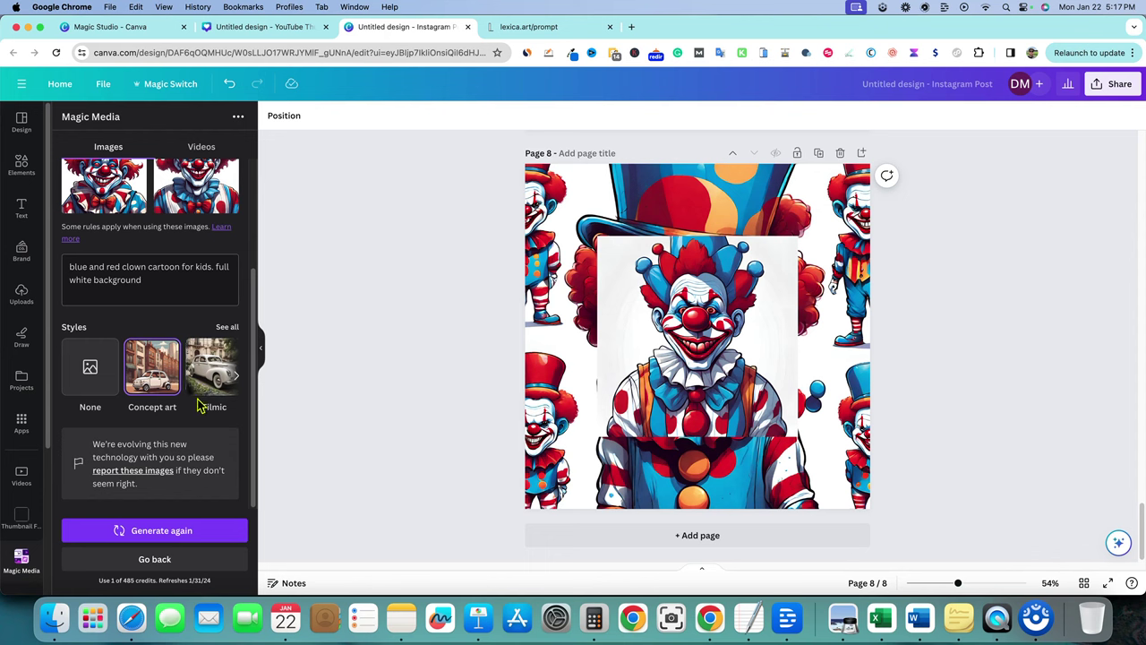
# Replace the clown prompt with the copied girl prompt, generate images, and add page 9.
pyautogui.tripleClick(161, 286)
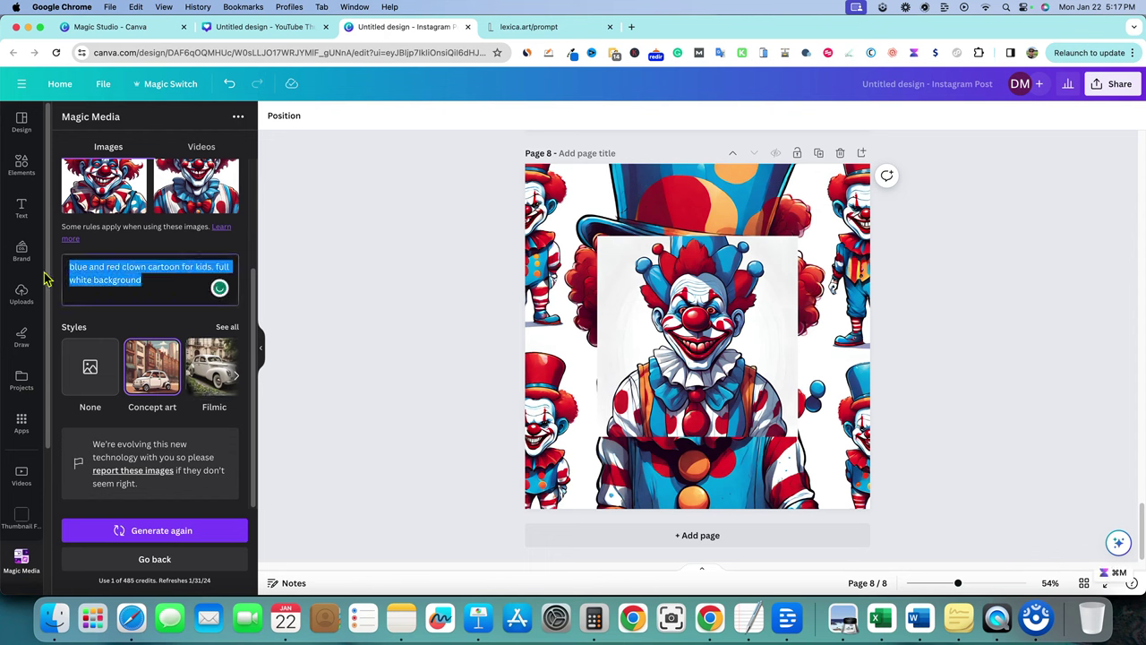
pyautogui.press('BackSpace')
pyautogui.press('super+v')
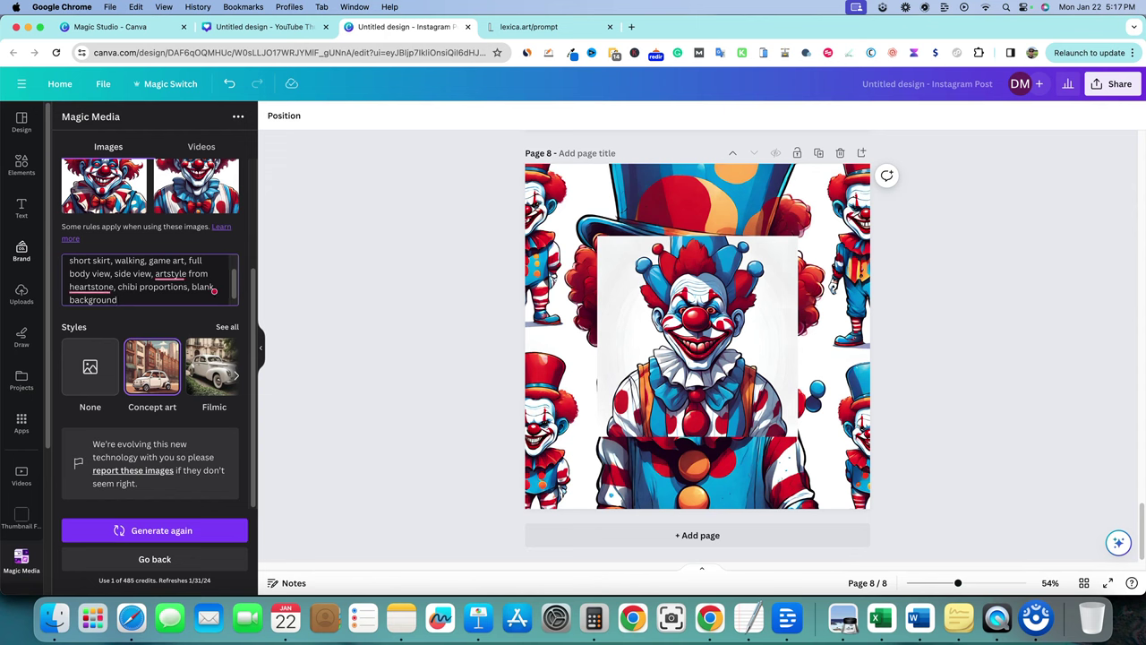
pyautogui.moveTo(94, 286)
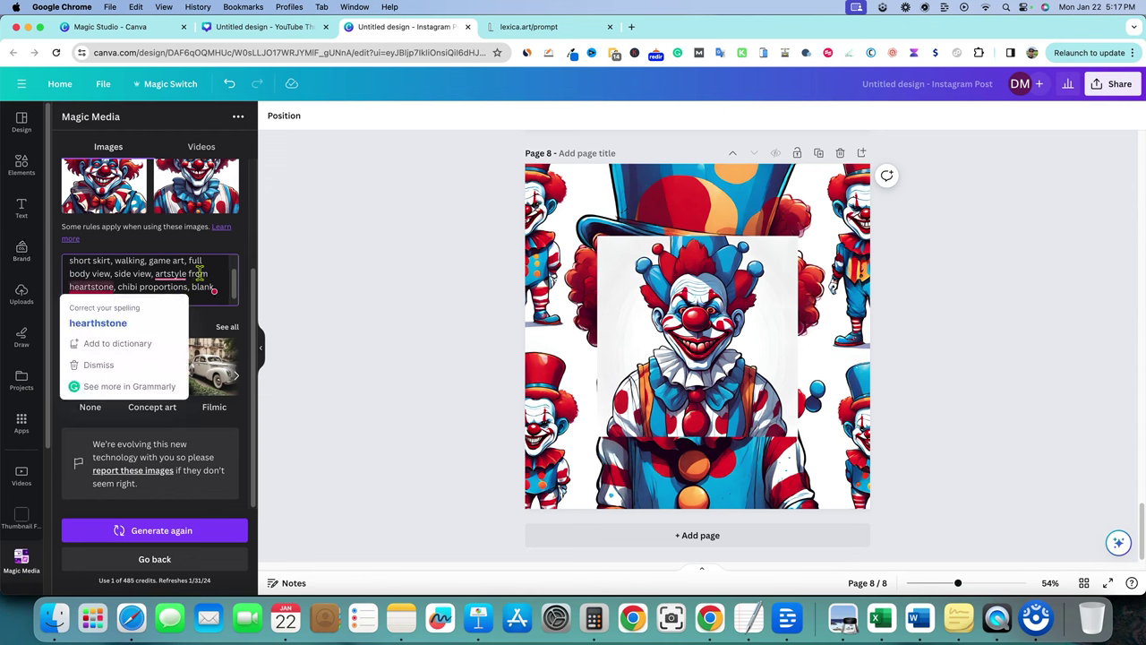
pyautogui.click(153, 528)
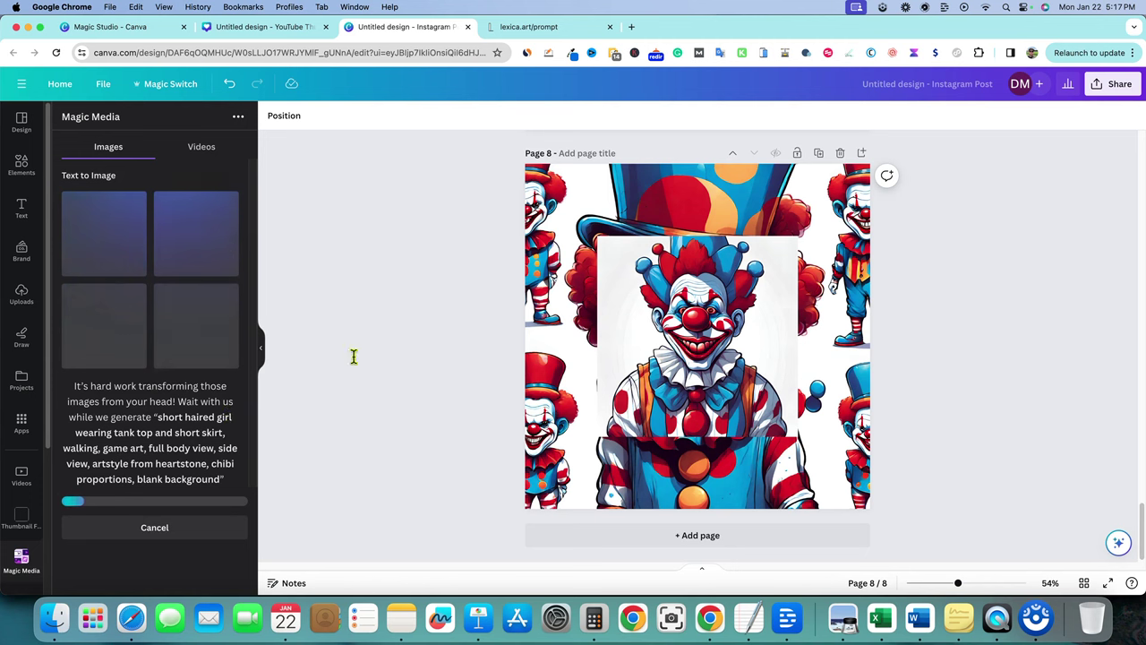
pyautogui.click(862, 152)
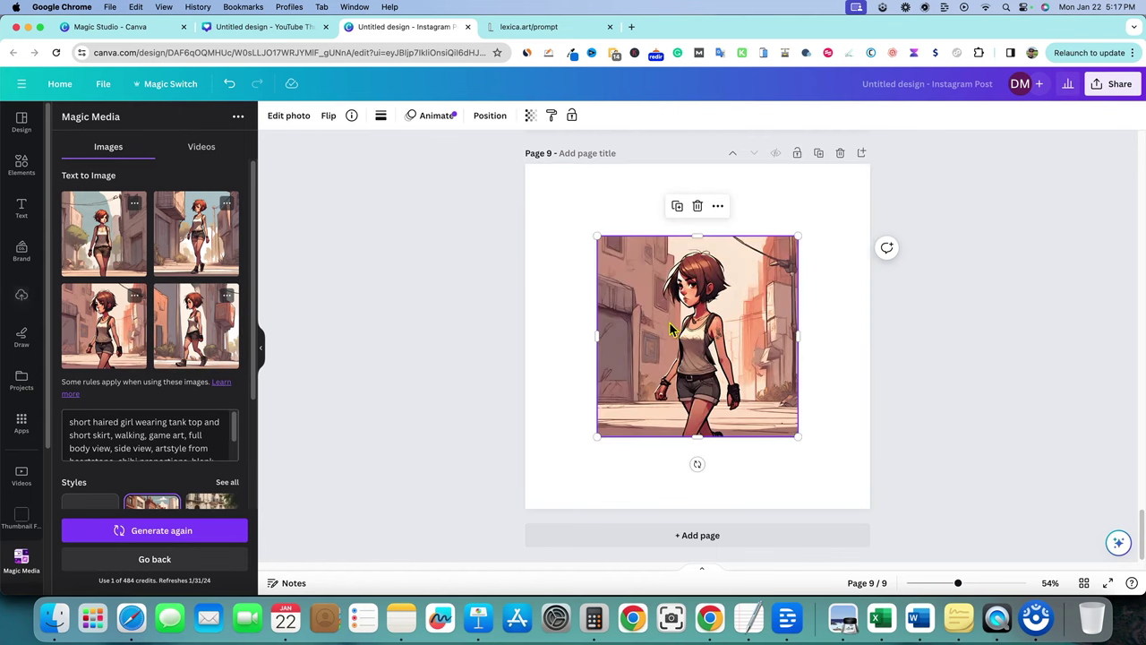
# Enlarge the walking girl image to fill page 9, glancing back at the Lexica prompt.
pyautogui.moveTo(671, 330); pyautogui.dragTo(599, 257)
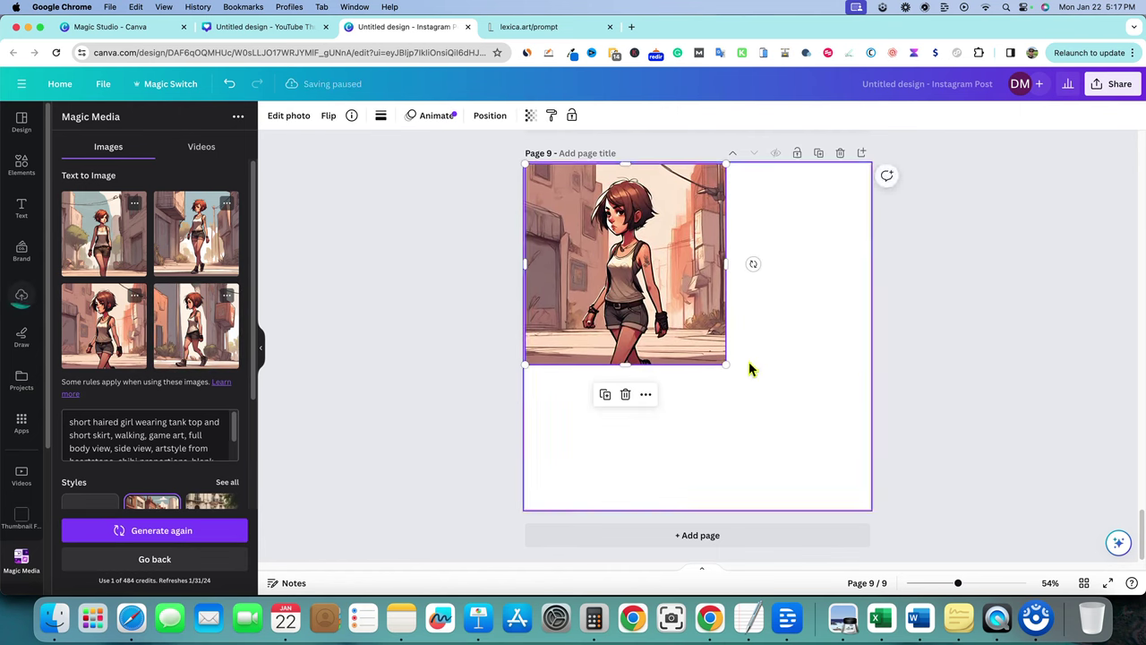
pyautogui.moveTo(725, 364); pyautogui.dragTo(859, 517)
pyautogui.click(538, 27)
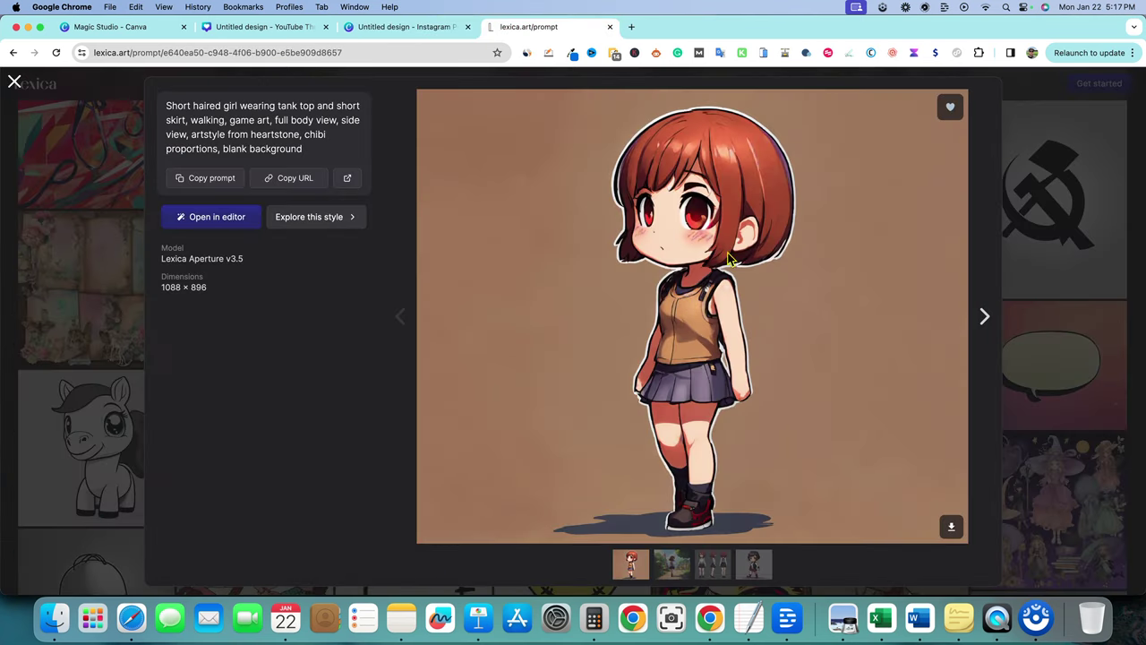
pyautogui.moveTo(224, 149); pyautogui.dragTo(303, 150)
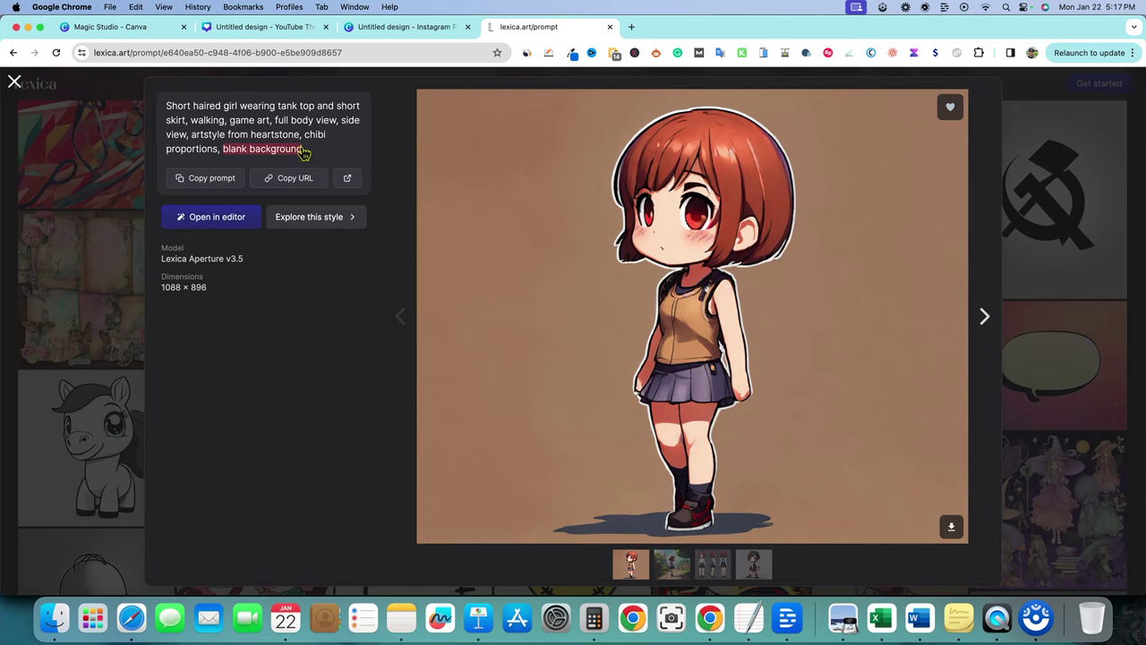
pyautogui.click(428, 29)
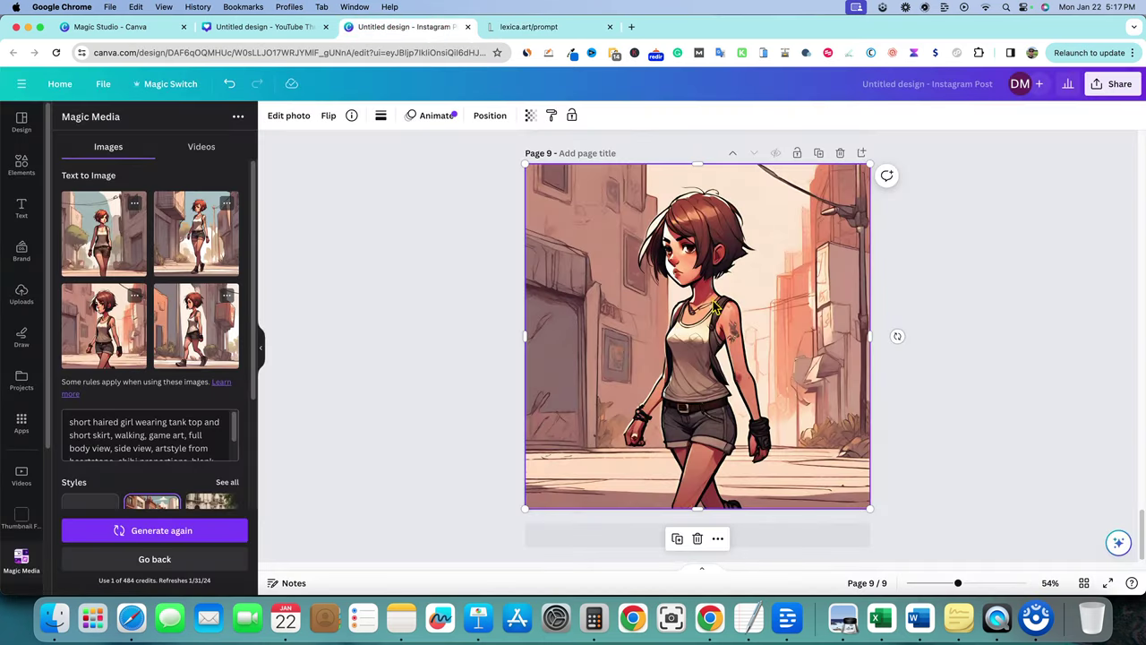
pyautogui.click(537, 27)
pyautogui.click(403, 27)
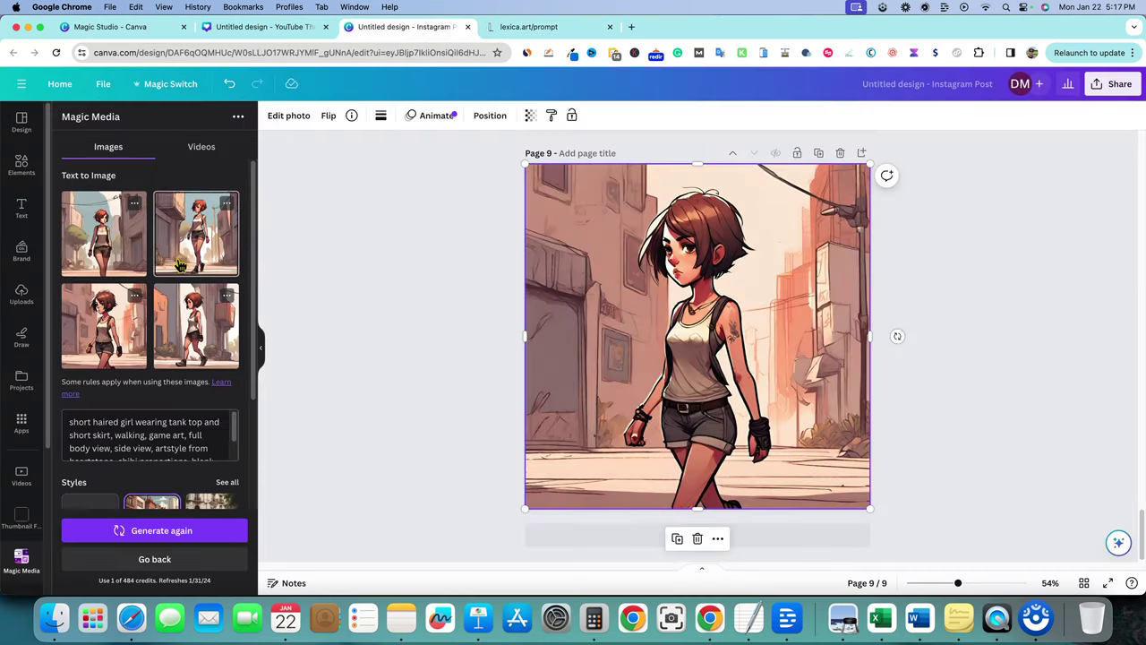
# Add page 10 and fill it with the first generated girl image.
pyautogui.click(862, 153)
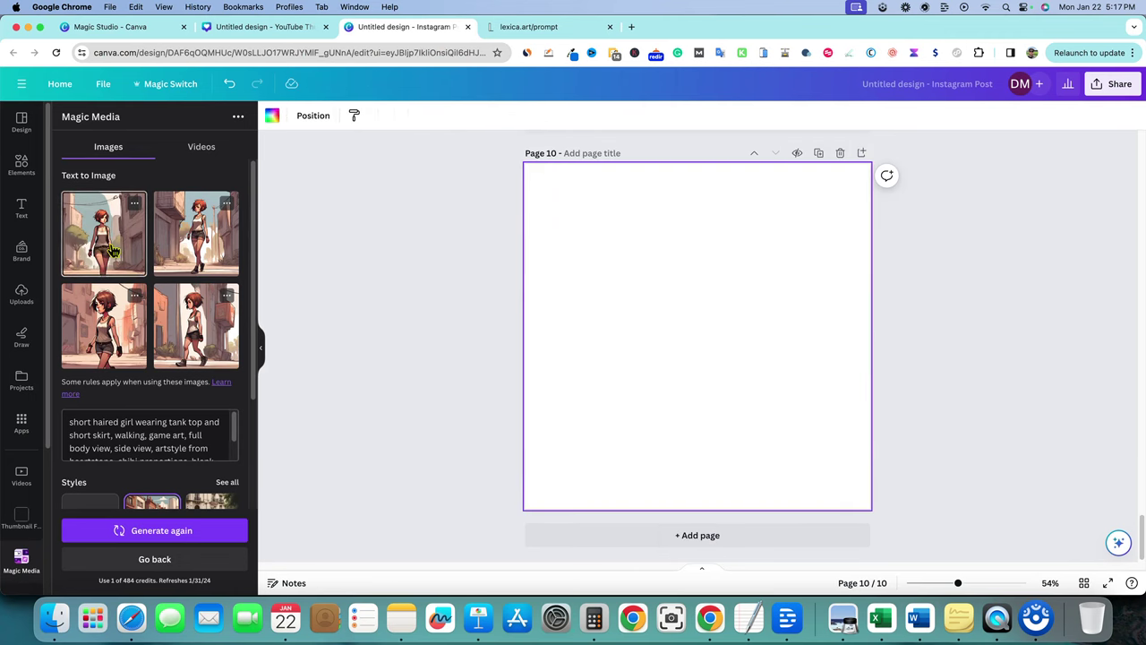
pyautogui.moveTo(125, 257); pyautogui.dragTo(537, 229)
pyautogui.click(372, 270)
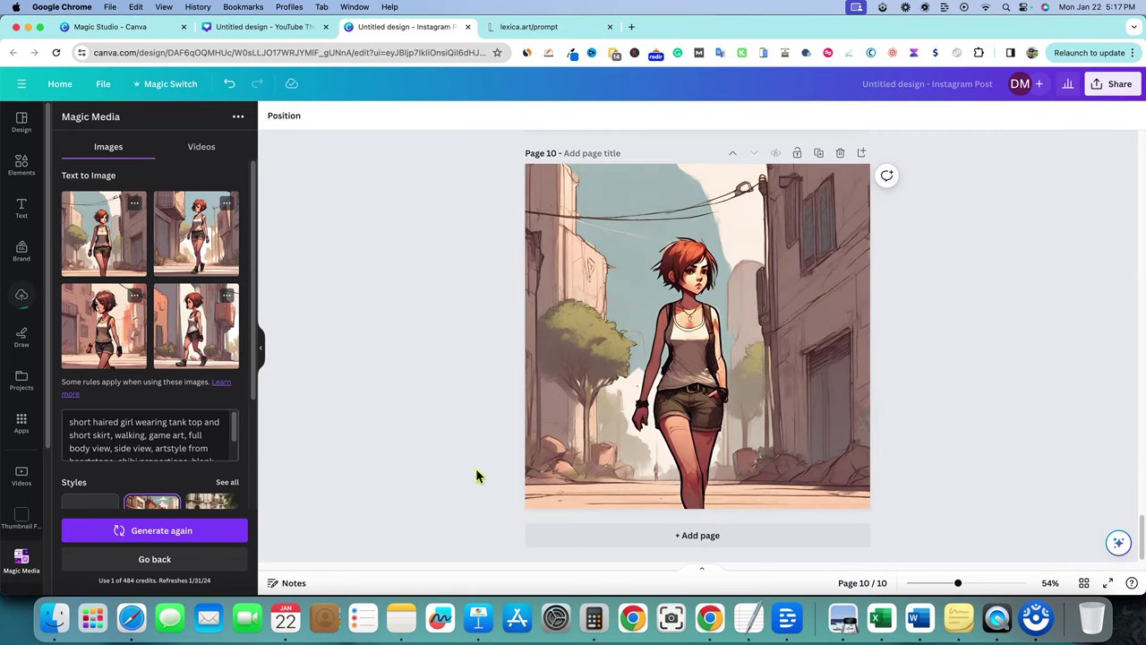
# Copy the full text prompt of Lexica's baby fox clip art.
pyautogui.click(524, 27)
pyautogui.click(82, 308)
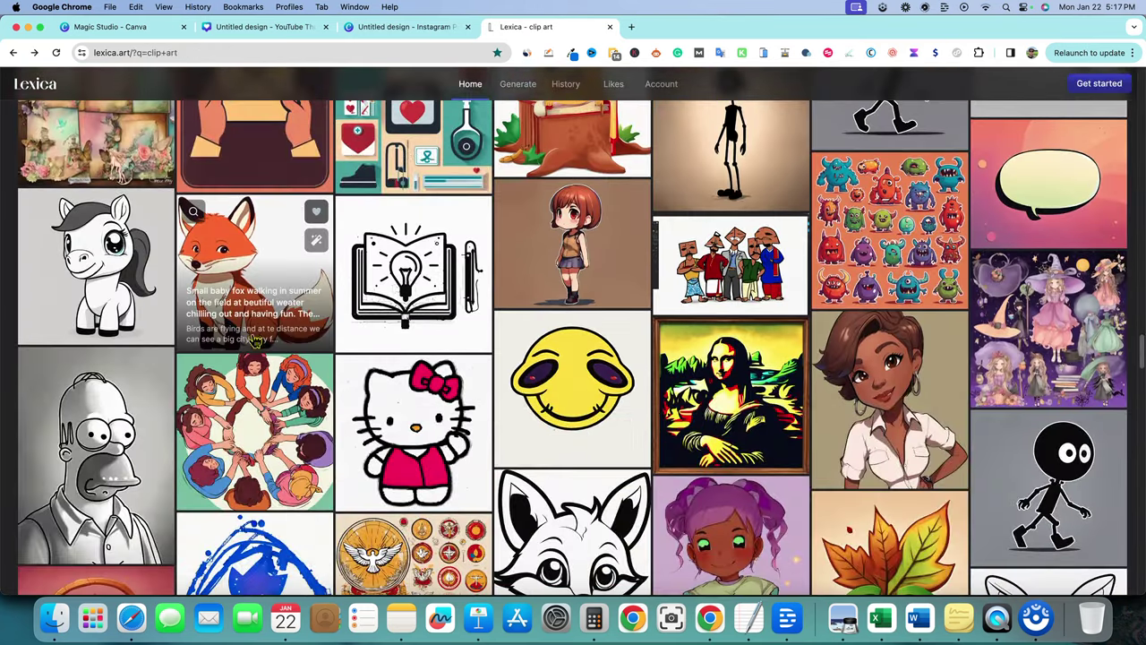
pyautogui.click(244, 273)
pyautogui.moveTo(215, 106); pyautogui.dragTo(344, 134)
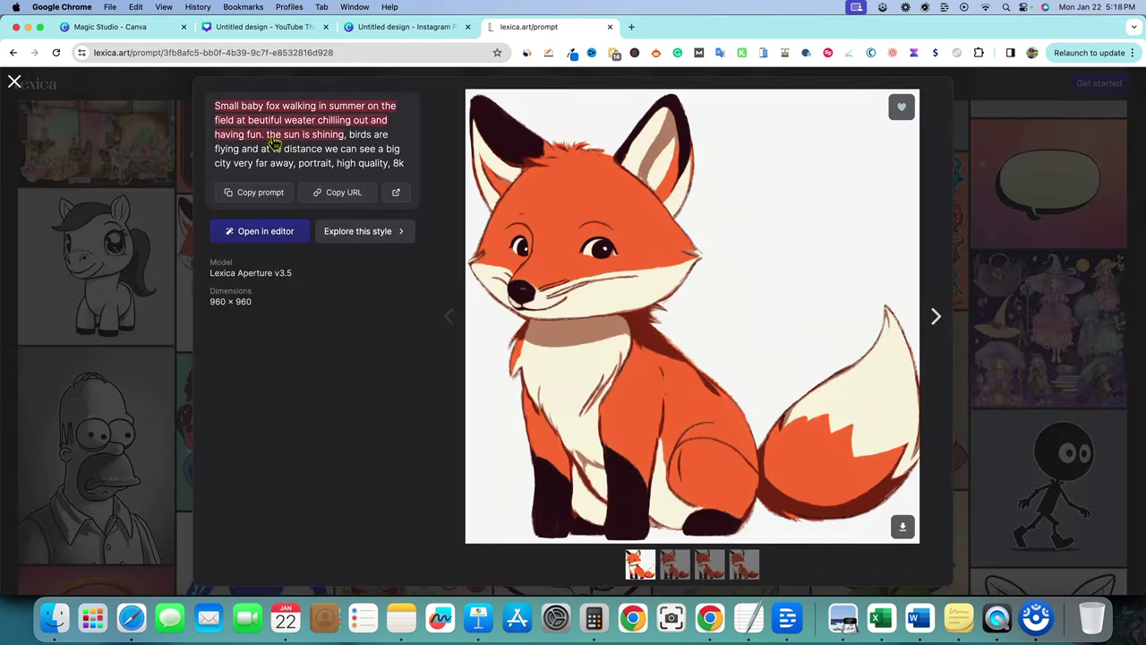
pyautogui.click(339, 131)
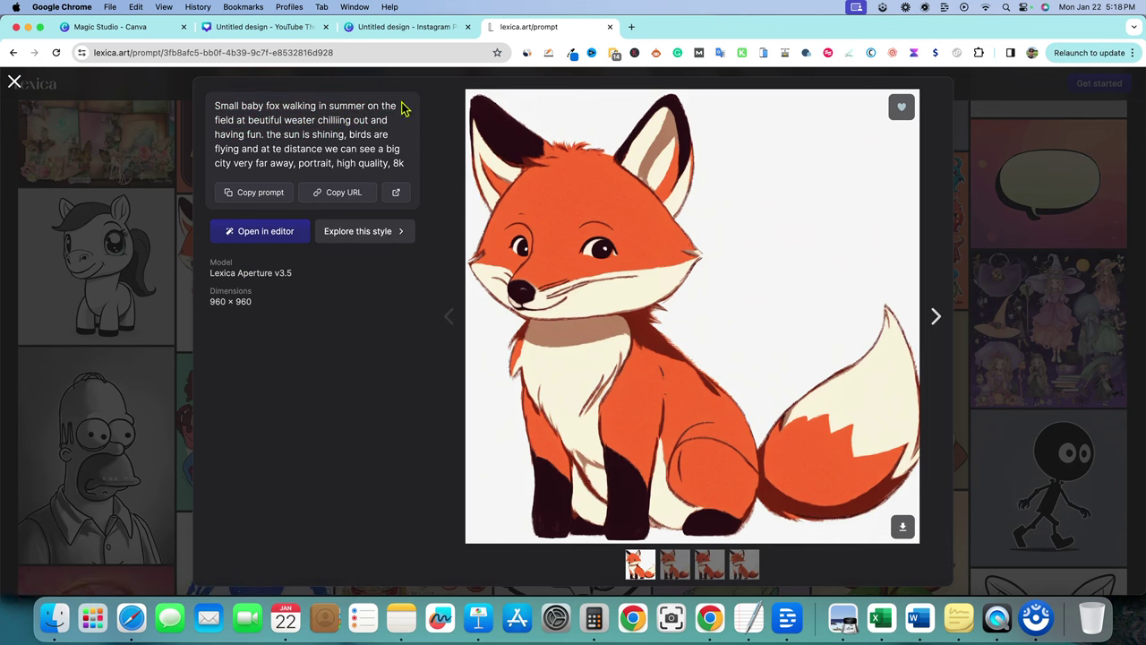
pyautogui.click(241, 192)
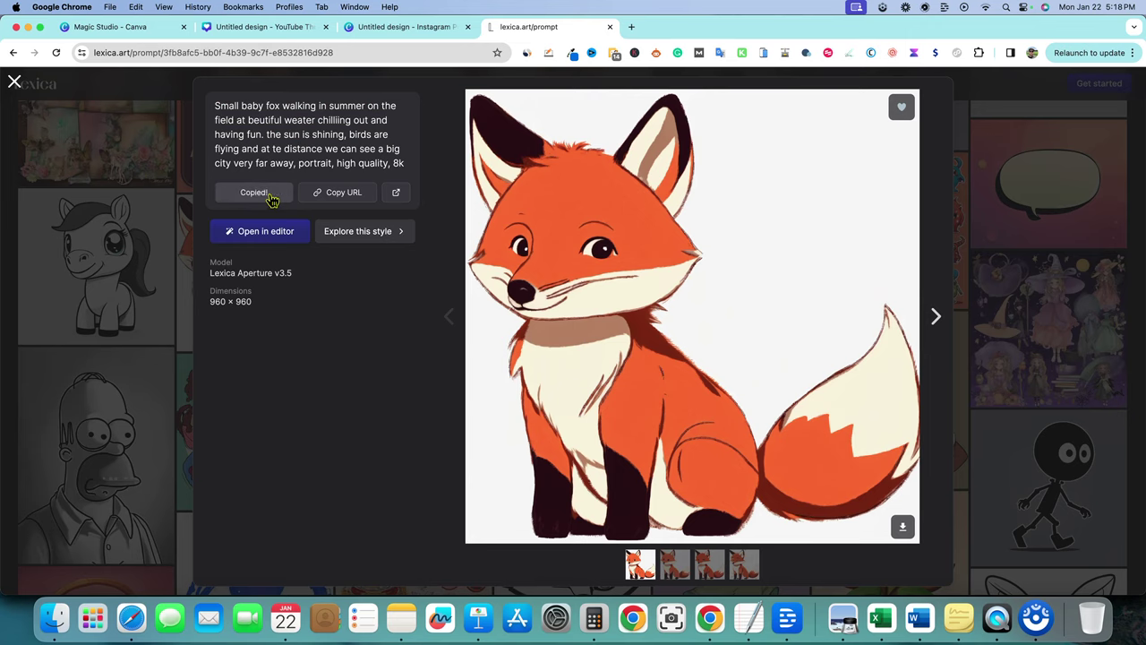
pyautogui.click(391, 36)
# Paste the fox prompt into Magic Media, change 'fox' to 'lion', and generate images.
pyautogui.click(172, 442)
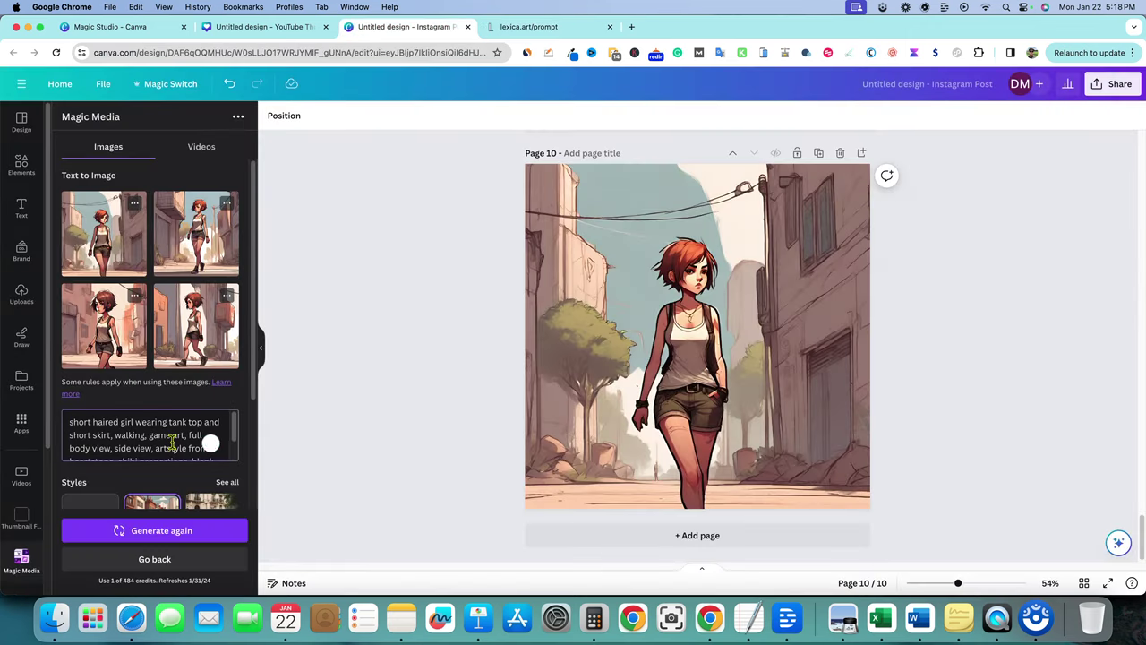
pyautogui.press('super+a')
pyautogui.press('super+v')
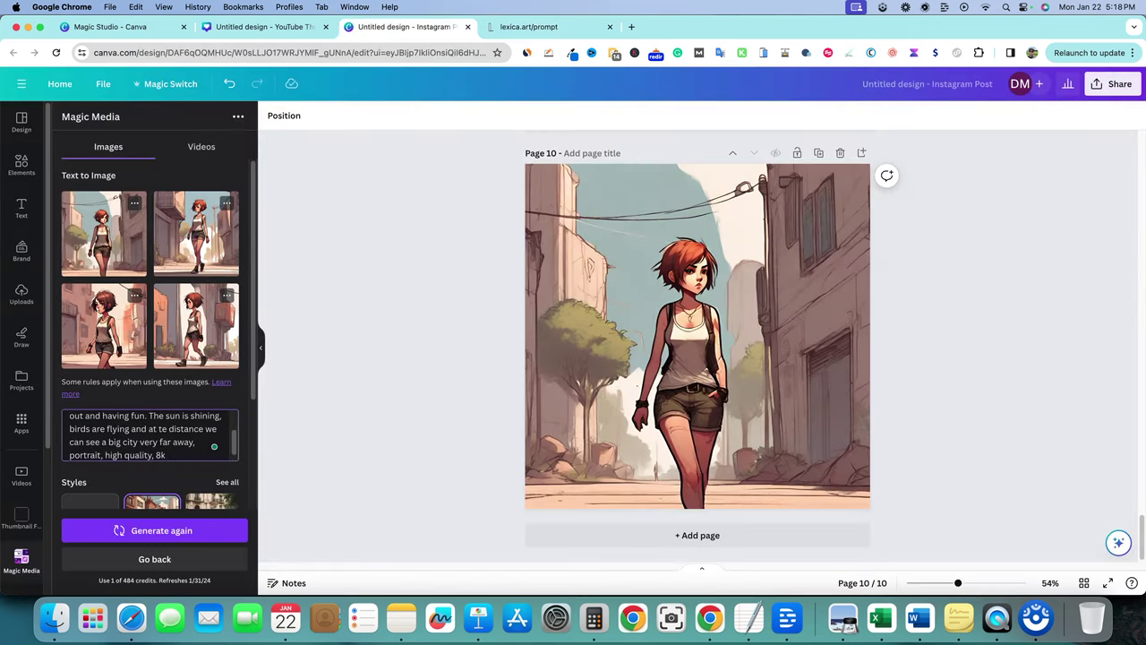
pyautogui.scroll(3, 115, 442)
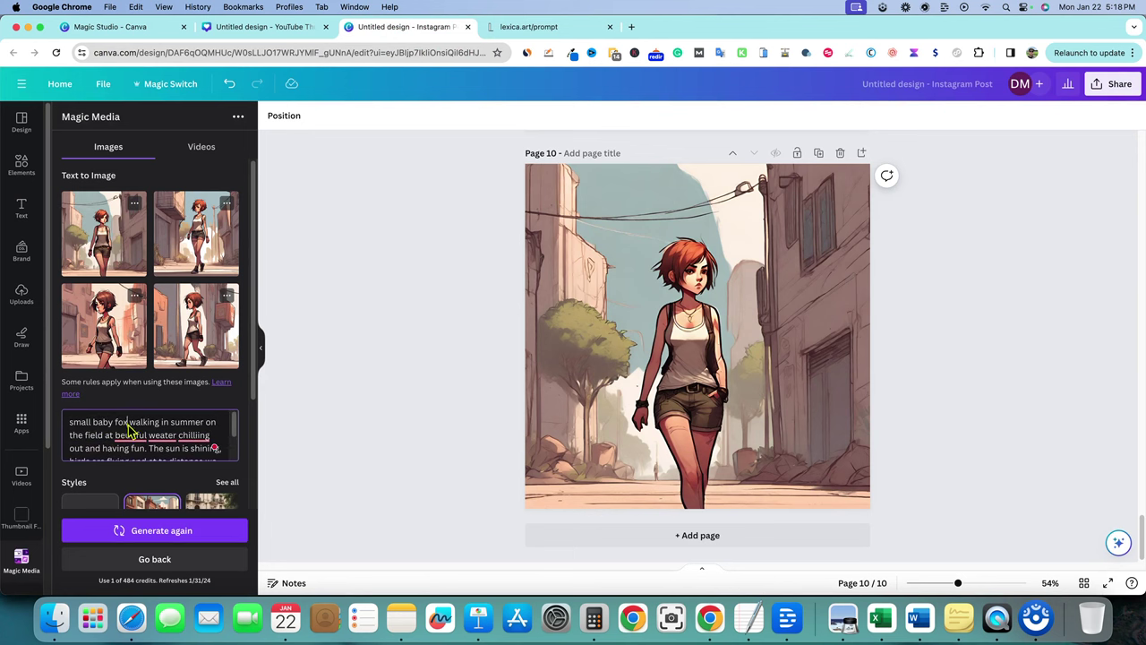
pyautogui.doubleClick(126, 421)
pyautogui.press('BackSpace')
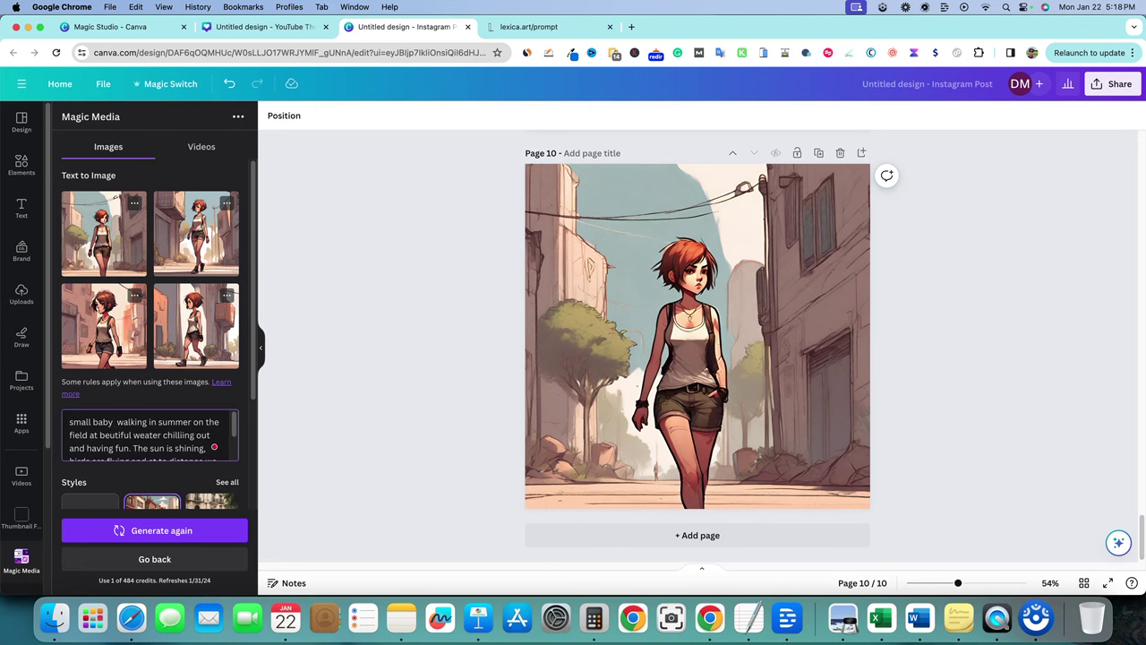
pyautogui.write('lion')
pyautogui.scroll(-3, 134, 432)
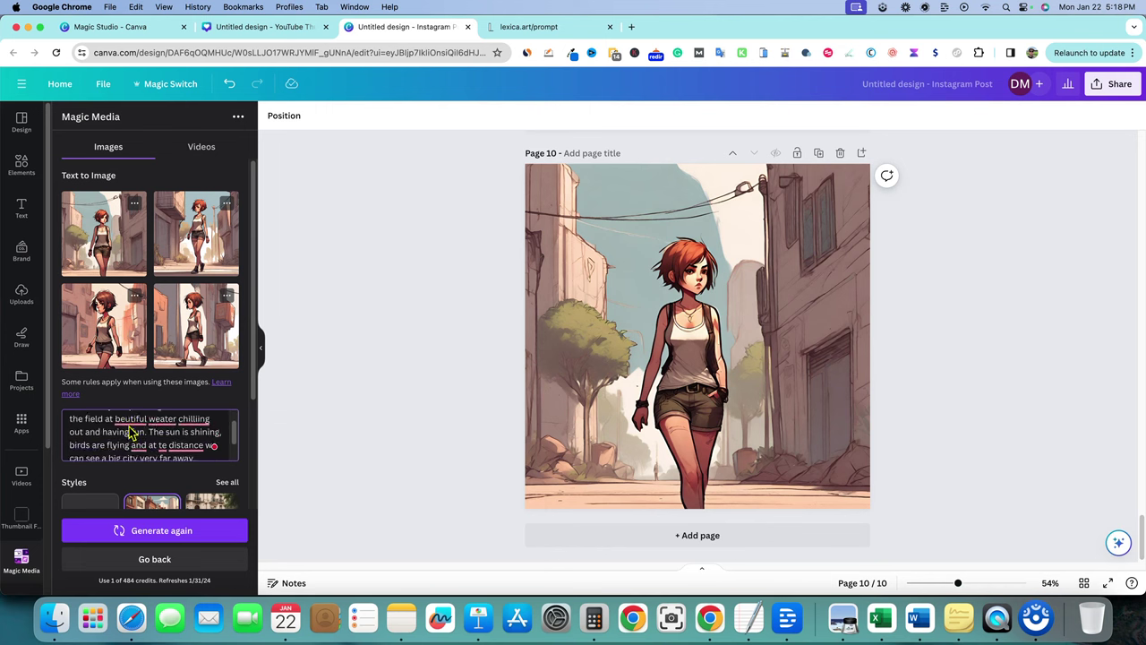
pyautogui.click(172, 534)
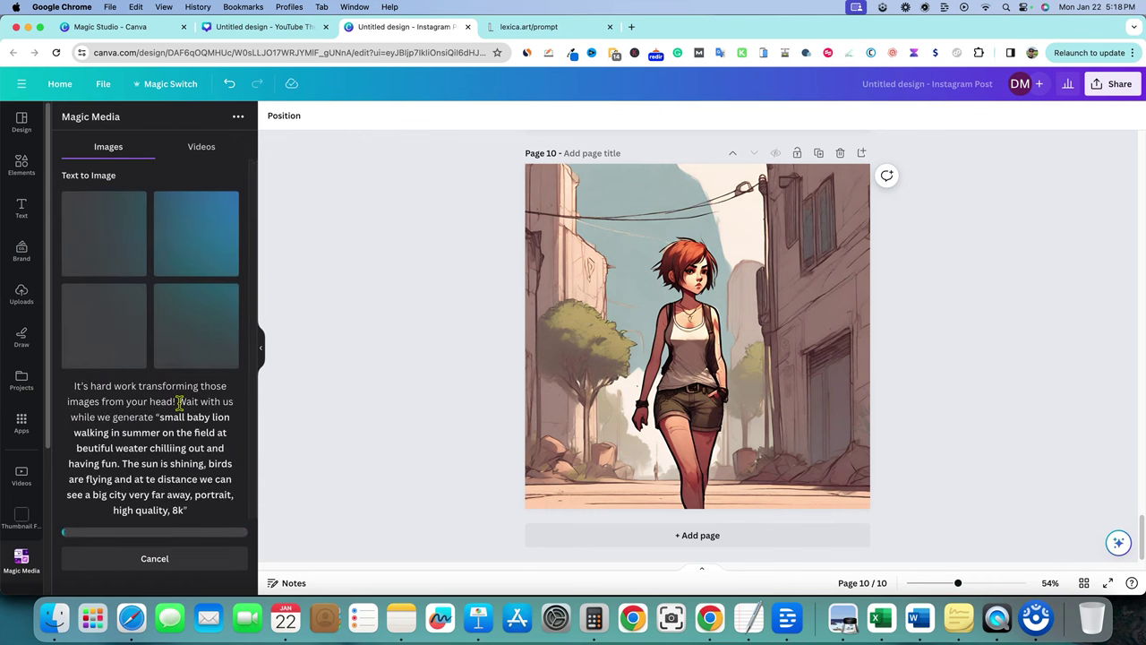
# Add Page 11 and place the first lion image, enlarged to nearly fill the page.
pyautogui.click(861, 153)
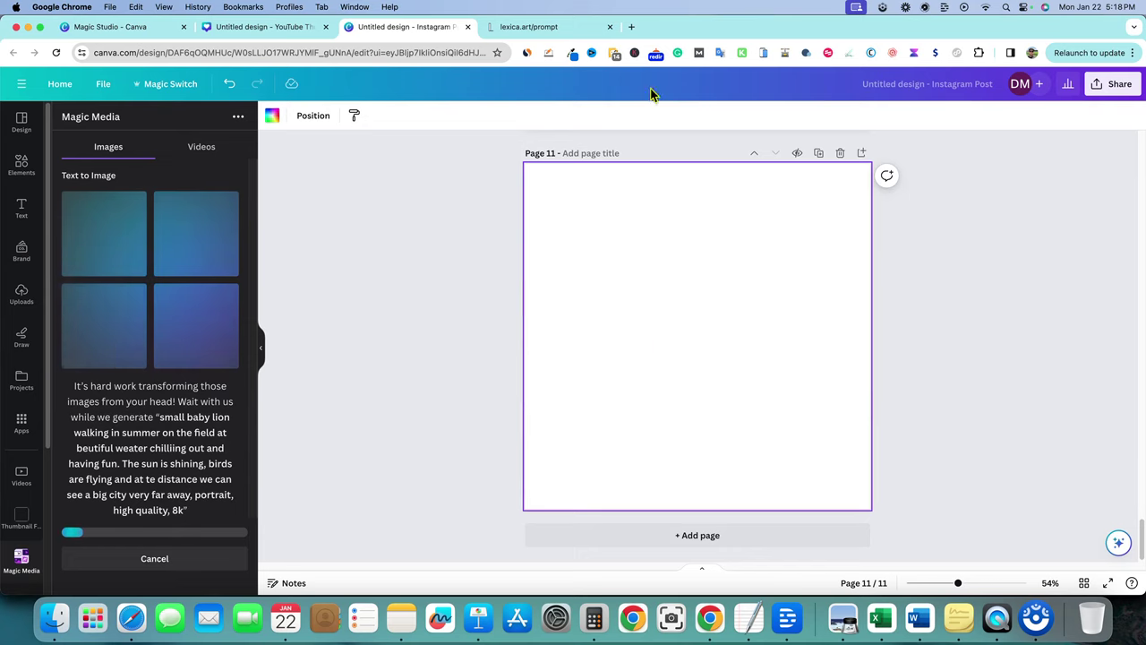
pyautogui.click(553, 27)
pyautogui.moveTo(391, 164); pyautogui.dragTo(348, 166)
pyautogui.click(348, 166)
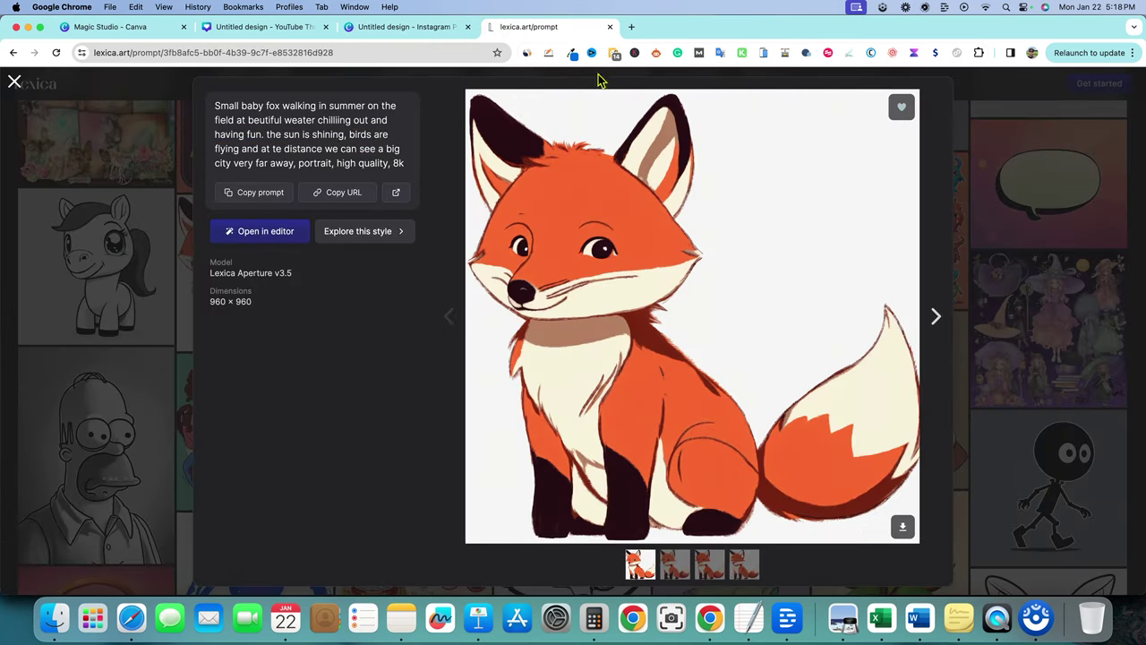
pyautogui.click(439, 28)
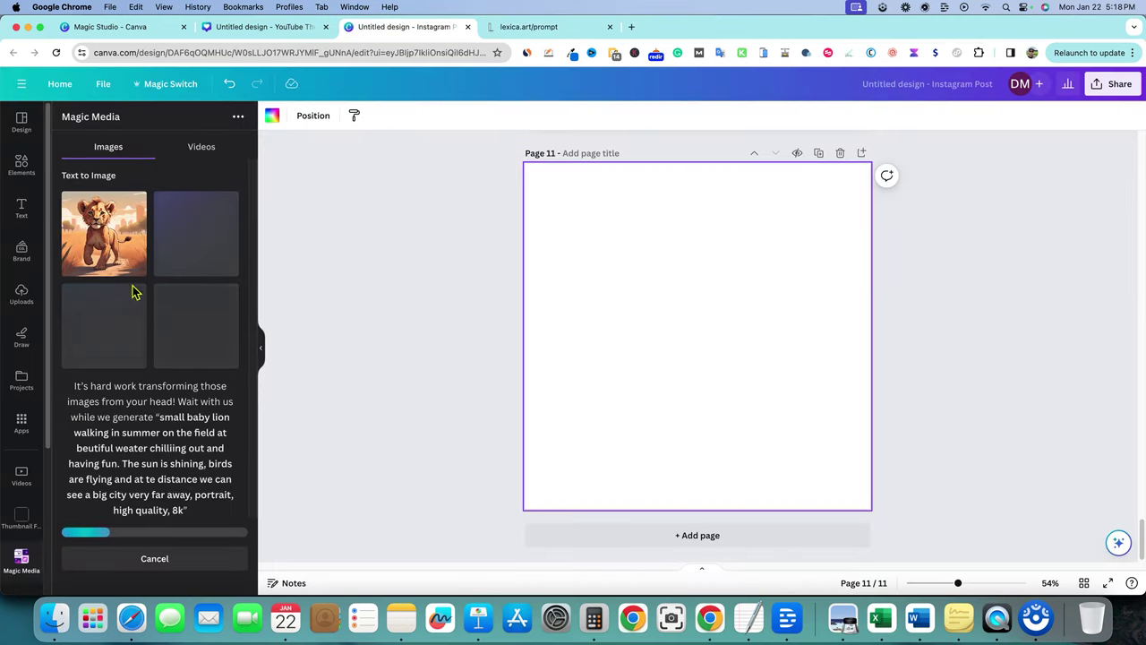
pyautogui.click(106, 247)
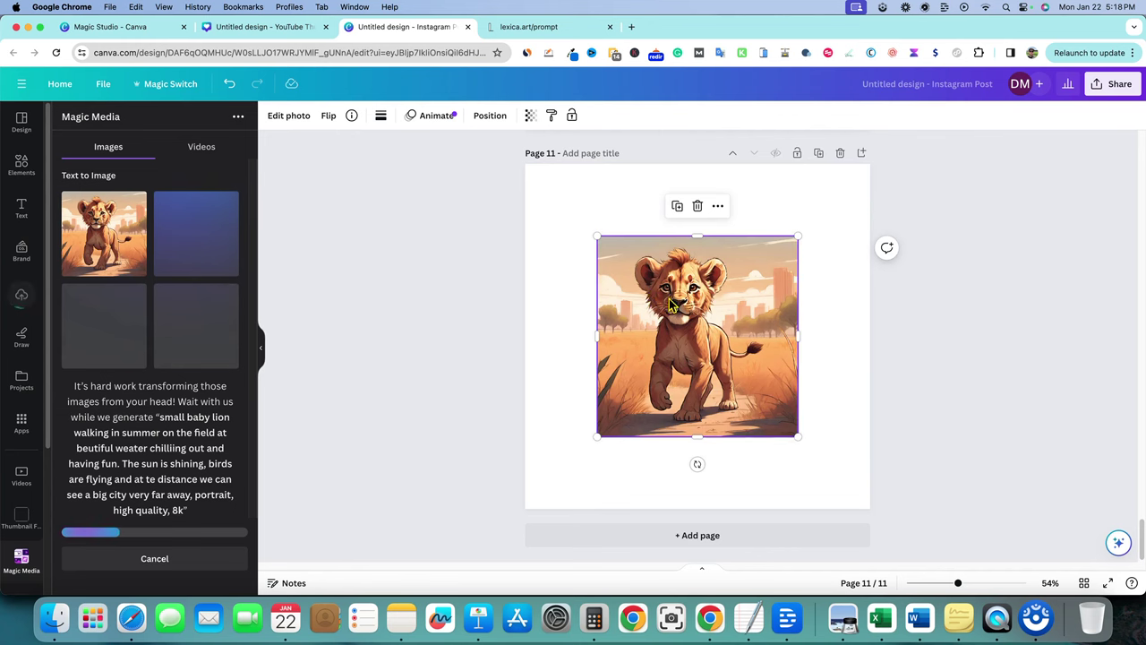
pyautogui.moveTo(670, 300); pyautogui.dragTo(596, 222)
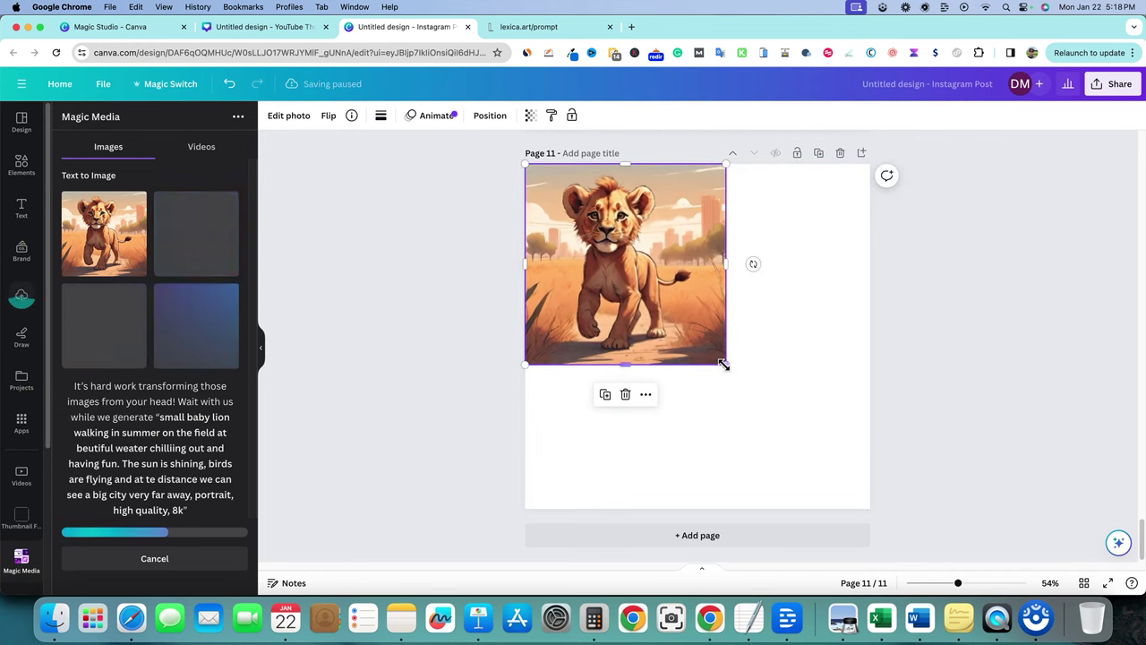
pyautogui.moveTo(726, 363); pyautogui.dragTo(836, 548)
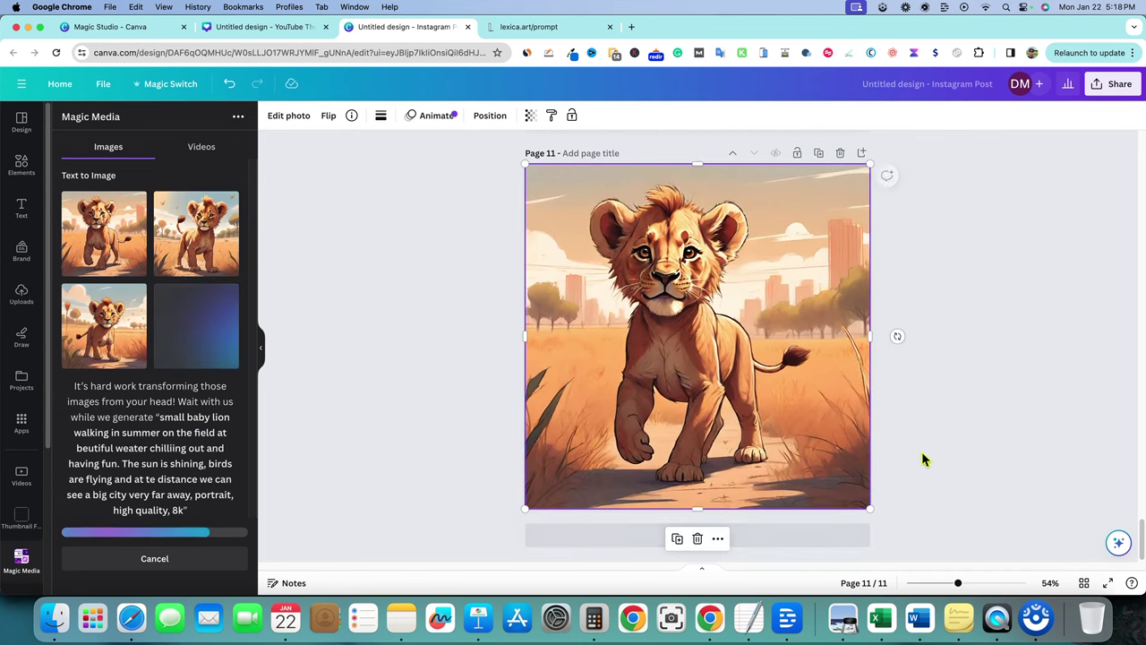
pyautogui.click(921, 452)
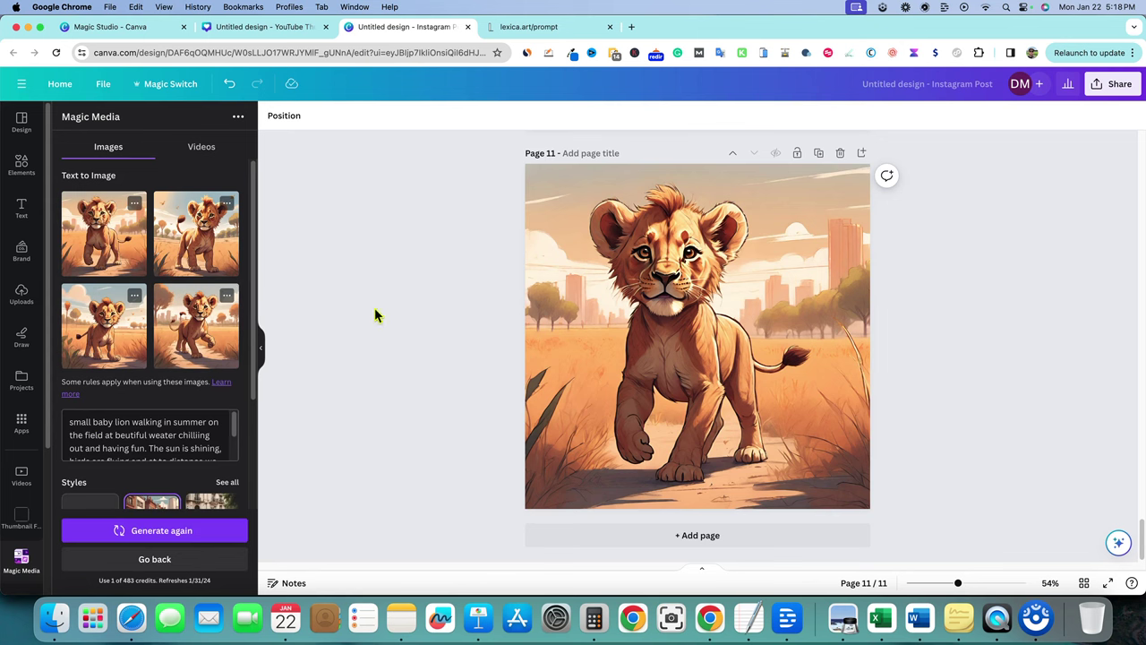
# Add a blank Page 12, then apply BG Remover to the Page 11 lion cub image.
pyautogui.click(863, 154)
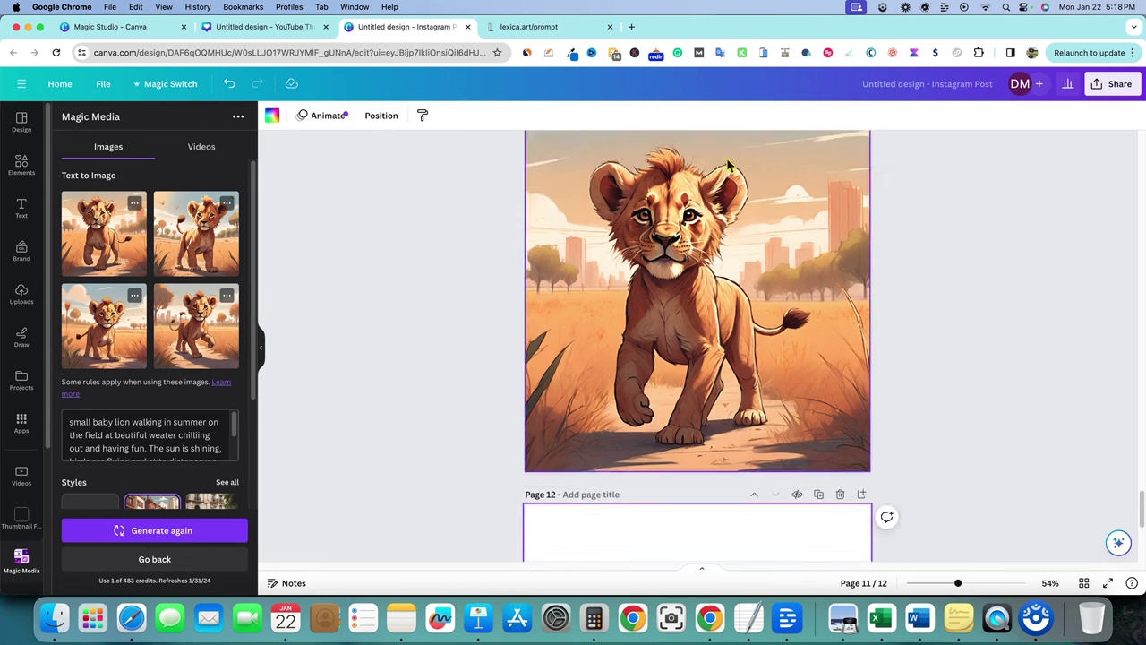
pyautogui.scroll(-3, 170, 414)
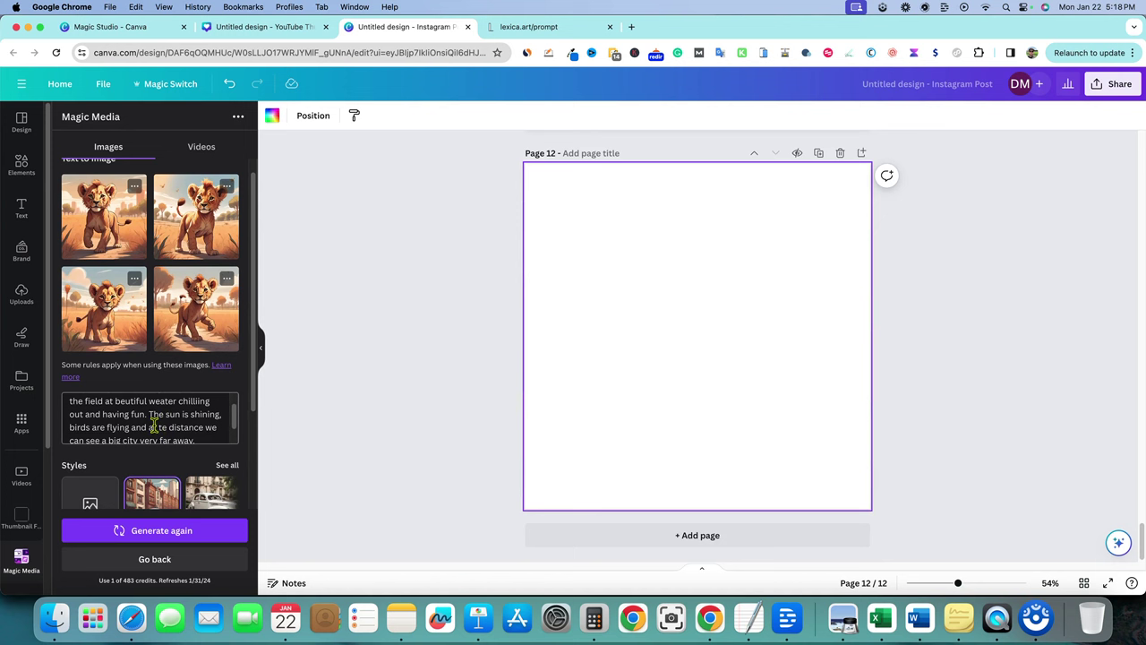
pyautogui.moveTo(167, 428); pyautogui.dragTo(126, 411)
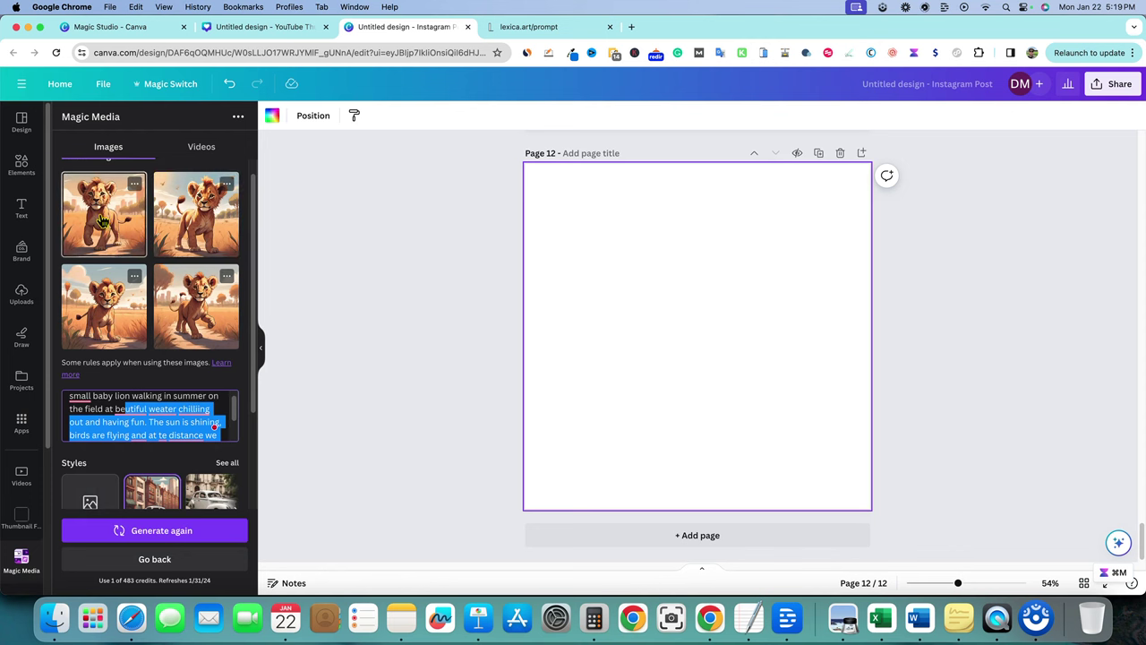
pyautogui.click(106, 228)
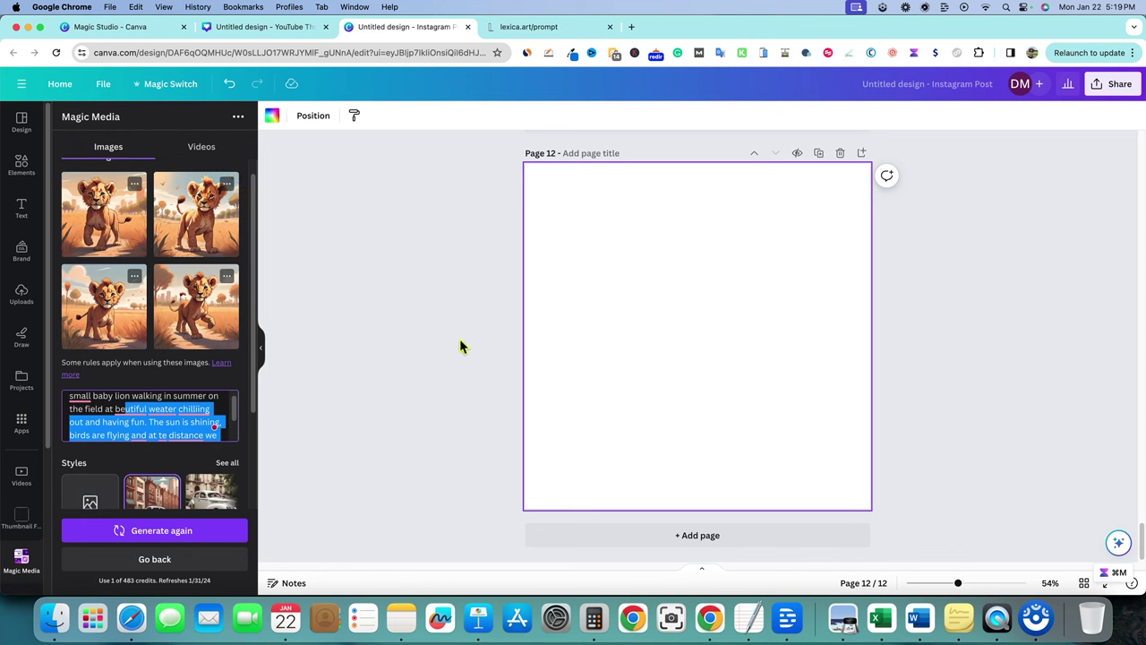
pyautogui.click(714, 316)
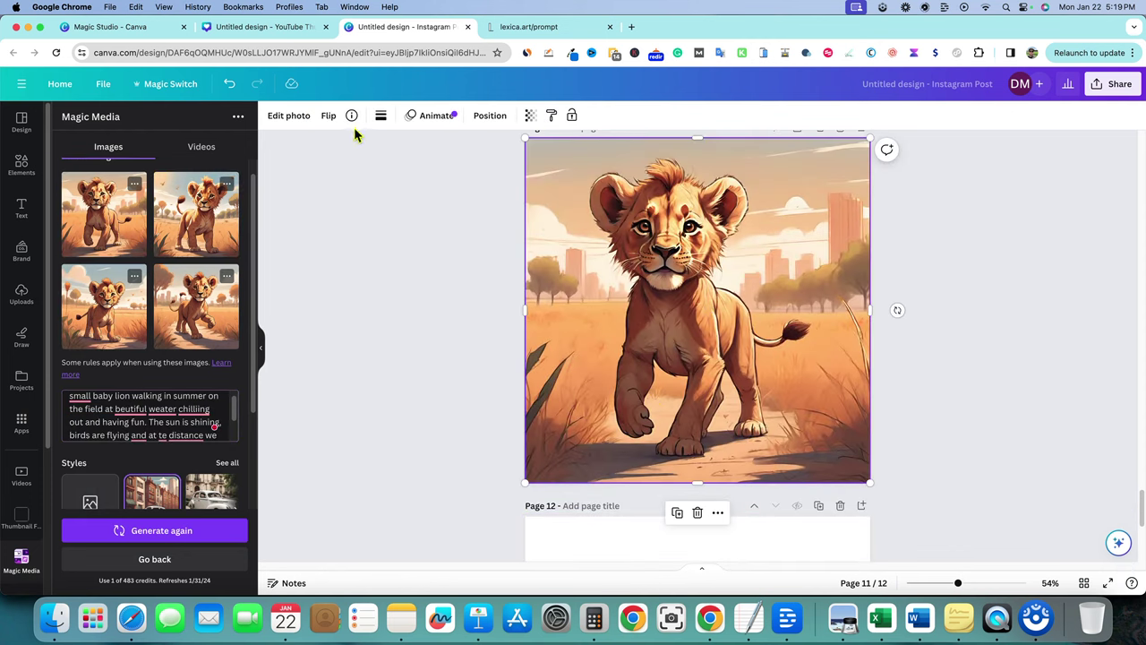
pyautogui.click(296, 116)
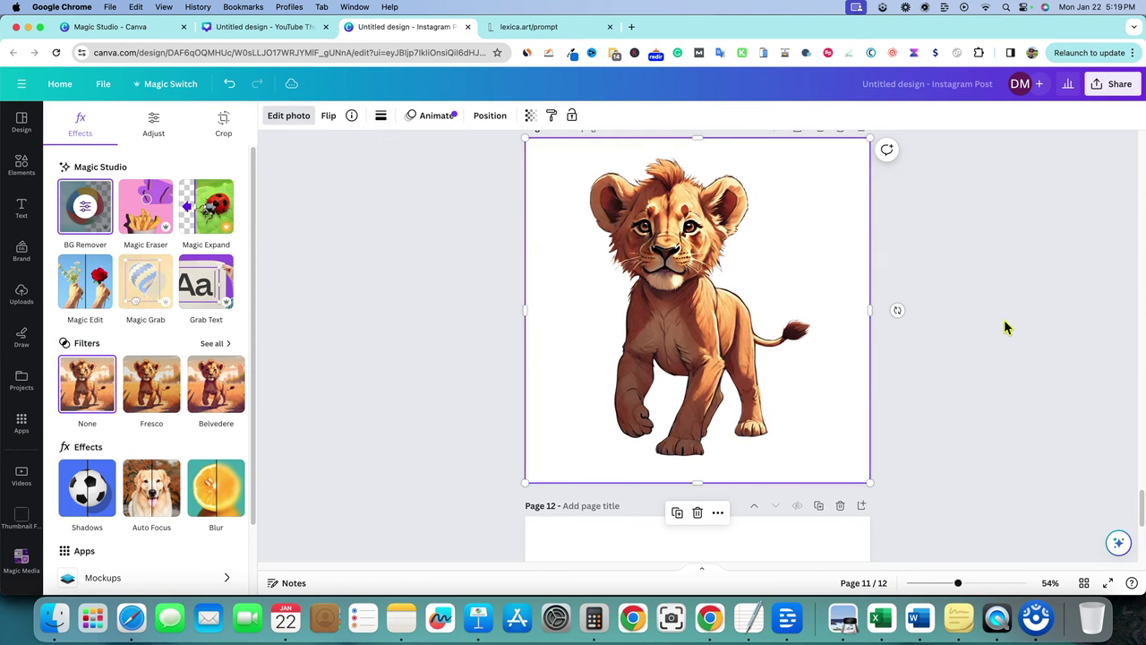
# Make the cut-out lion cub smaller and place it in Page 11's upper-left area.
pyautogui.press('Escape')
pyautogui.press('Escape')
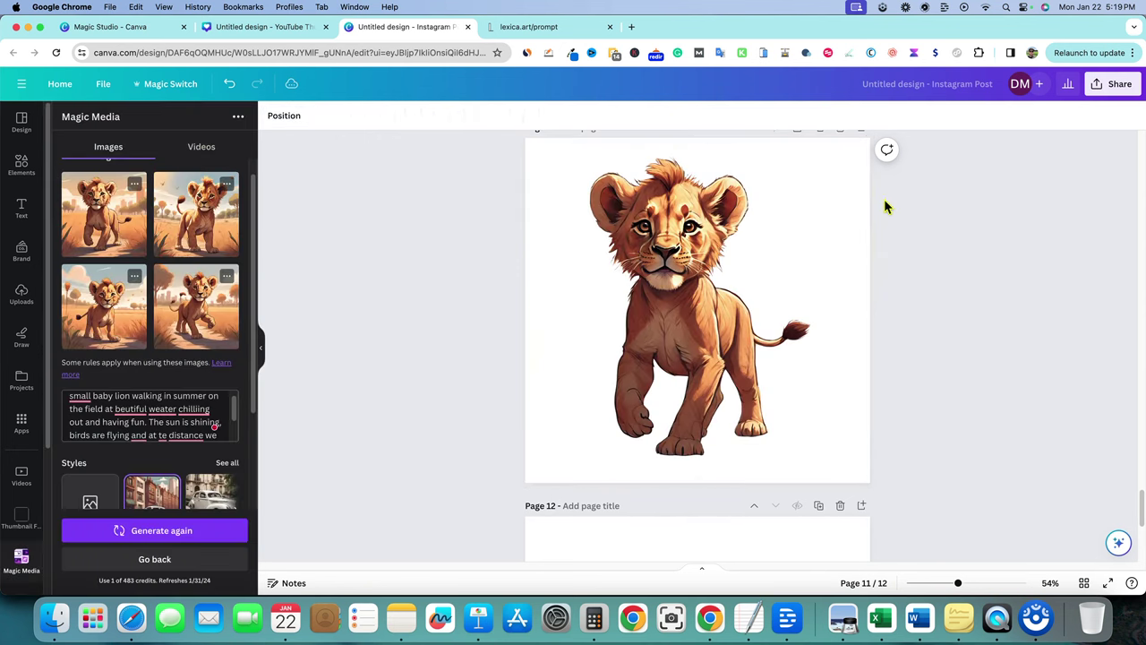
pyautogui.click(828, 206)
pyautogui.moveTo(867, 142); pyautogui.dragTo(736, 270)
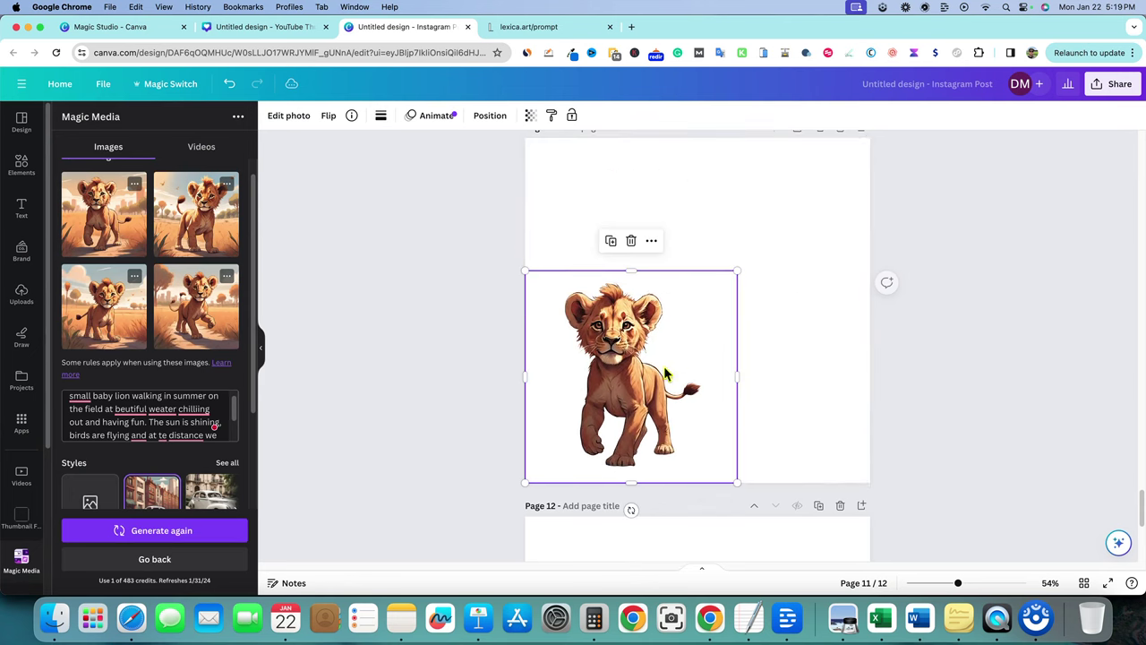
pyautogui.moveTo(648, 386); pyautogui.dragTo(665, 301)
pyautogui.click(919, 322)
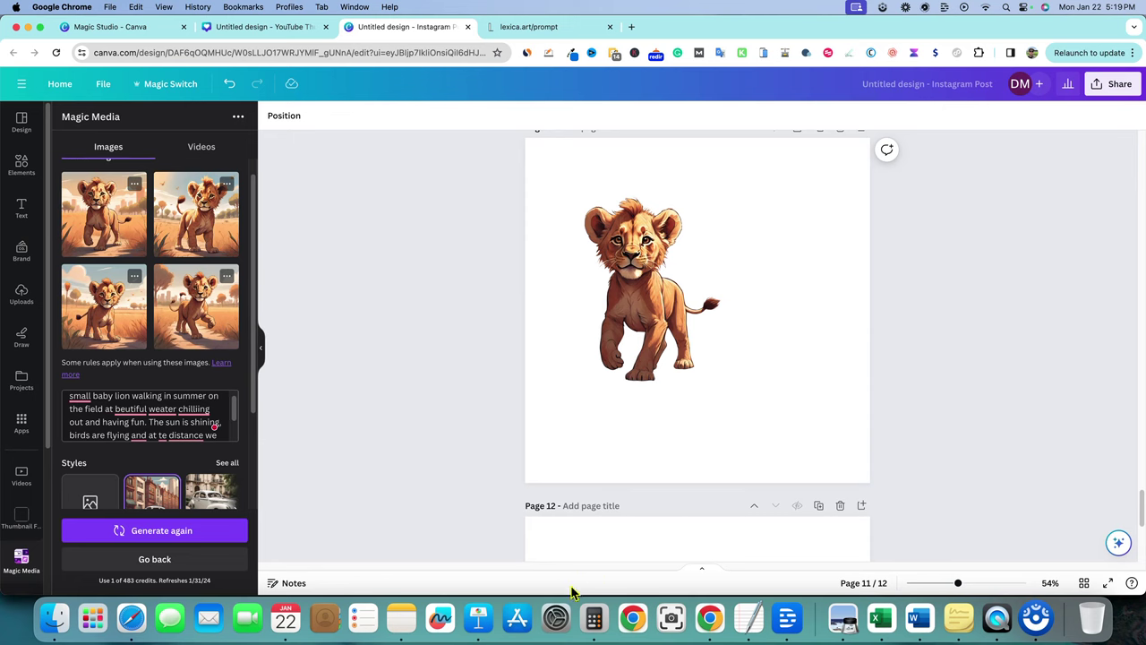
# Switch to Keynote to show the 'How to Use Canva AI Image Generator 2024' title slide.
pyautogui.click(478, 618)
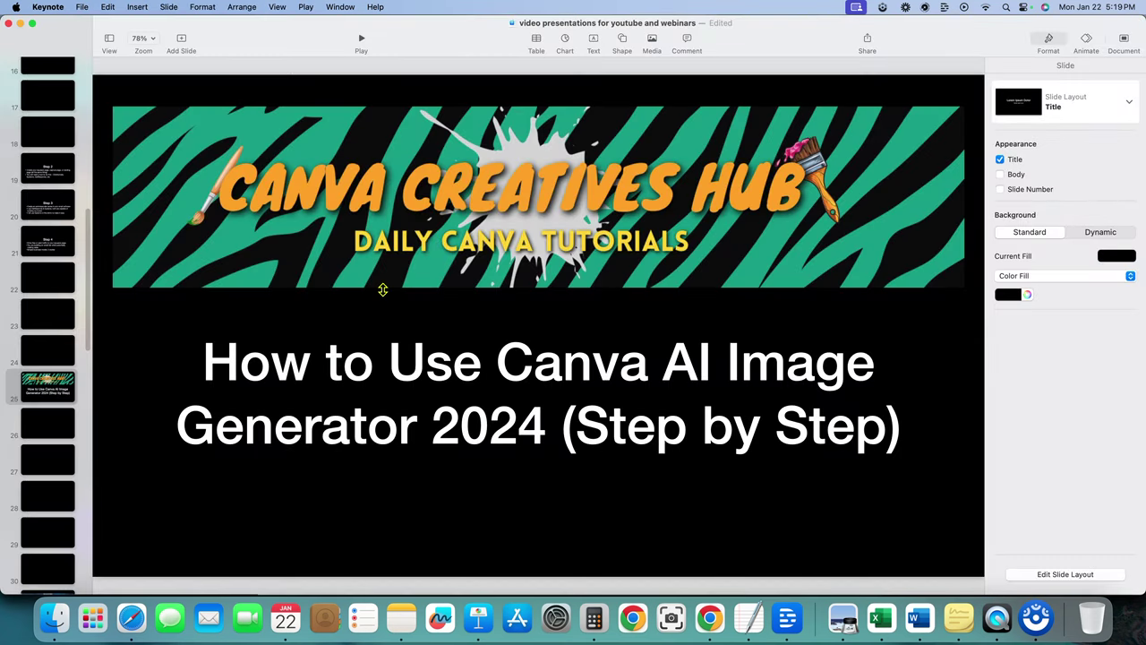